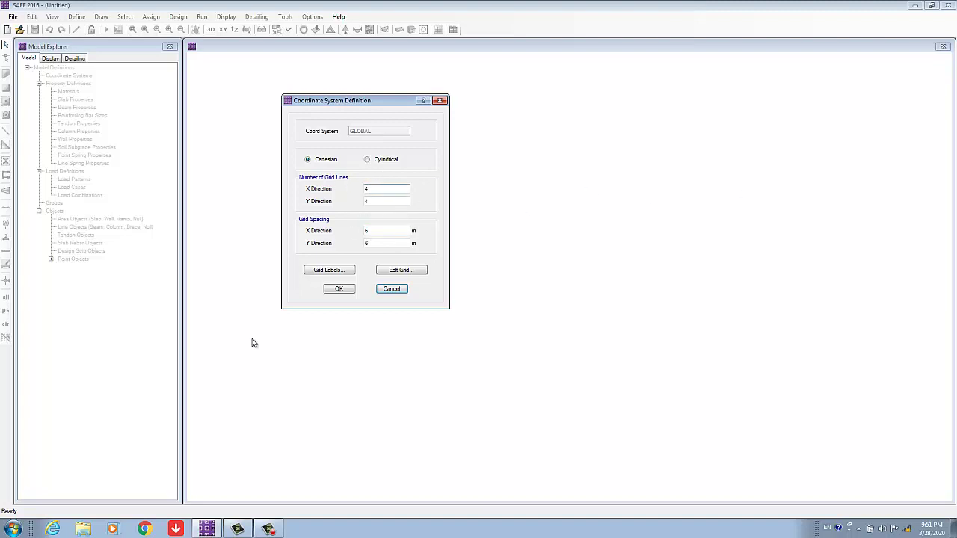
Search the installed programs for paint and switch to Paint with a blank canvas
{"action": "left_click", "coordinate": [13, 529]}
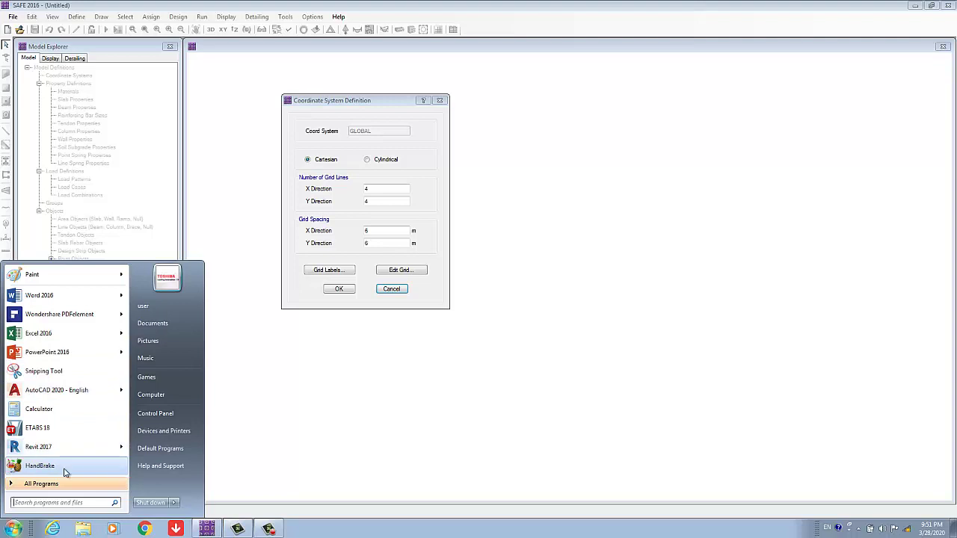
{"action": "type", "text": "paint"}
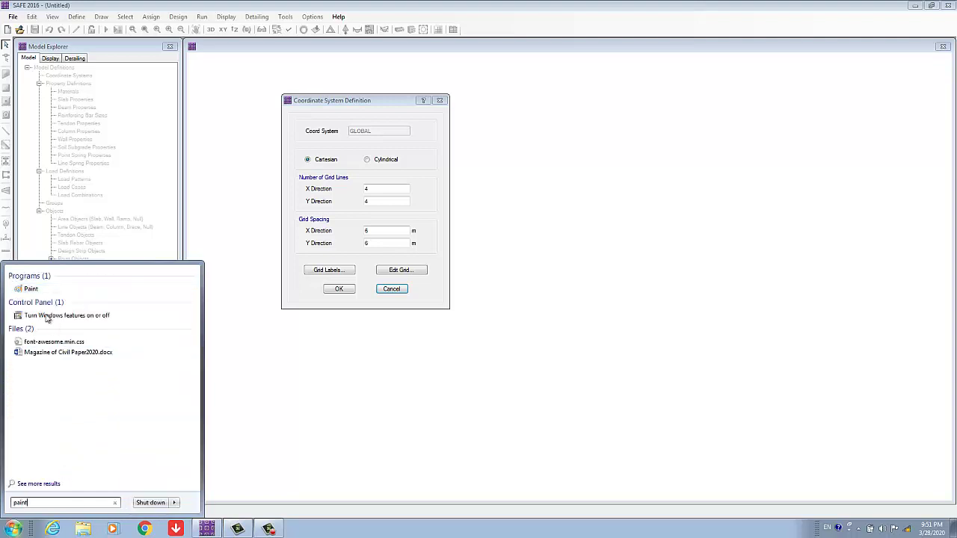
{"action": "left_click", "coordinate": [33, 288]}
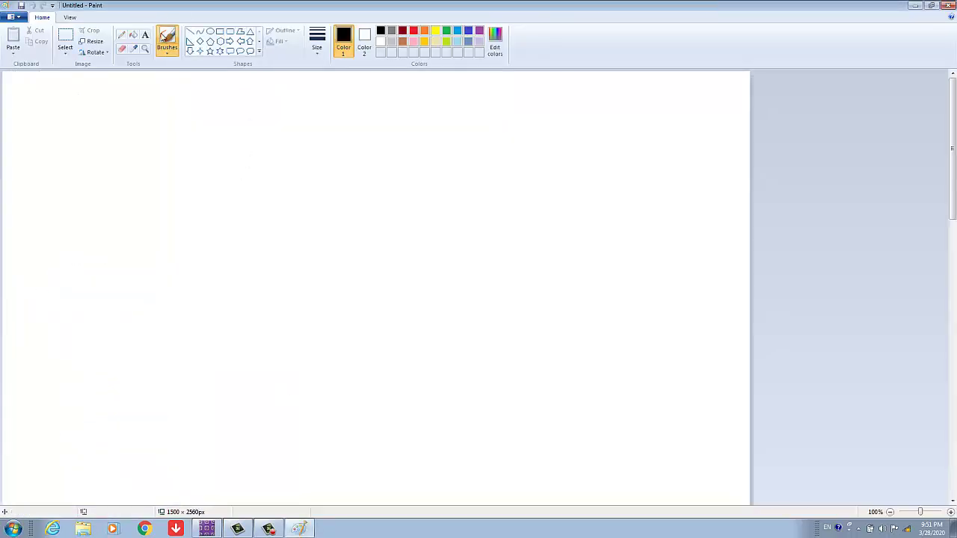
Sketch a grid of five vertical and three horizontal black brush lines crossing each other on the canvas
{"action": "left_click_drag", "start_coordinate": [208, 153], "coordinate": [202, 283]}
{"action": "left_click", "coordinate": [225, 236]}
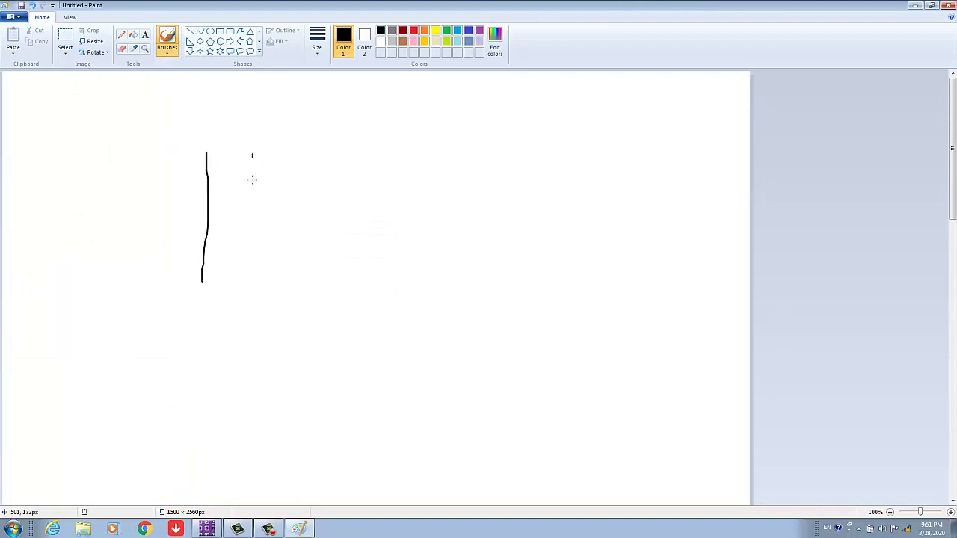
{"action": "left_click_drag", "start_coordinate": [252, 180], "coordinate": [252, 289]}
{"action": "left_click_drag", "start_coordinate": [310, 147], "coordinate": [314, 269]}
{"action": "left_click_drag", "start_coordinate": [369, 151], "coordinate": [386, 301]}
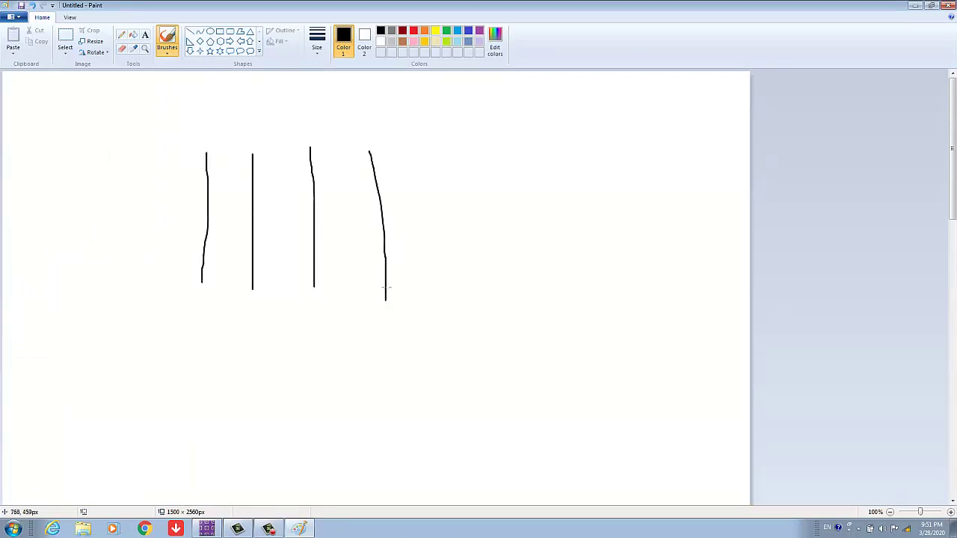
{"action": "left_click_drag", "start_coordinate": [434, 209], "coordinate": [437, 320]}
{"action": "mouse_move", "coordinate": [494, 191]}
{"action": "left_mouse_down"}
{"action": "mouse_move", "coordinate": [164, 192]}
{"action": "mouse_move", "coordinate": [241, 225]}
{"action": "mouse_move", "coordinate": [479, 224]}
{"action": "left_mouse_up"}
{"action": "left_click_drag", "start_coordinate": [492, 261], "coordinate": [179, 274]}
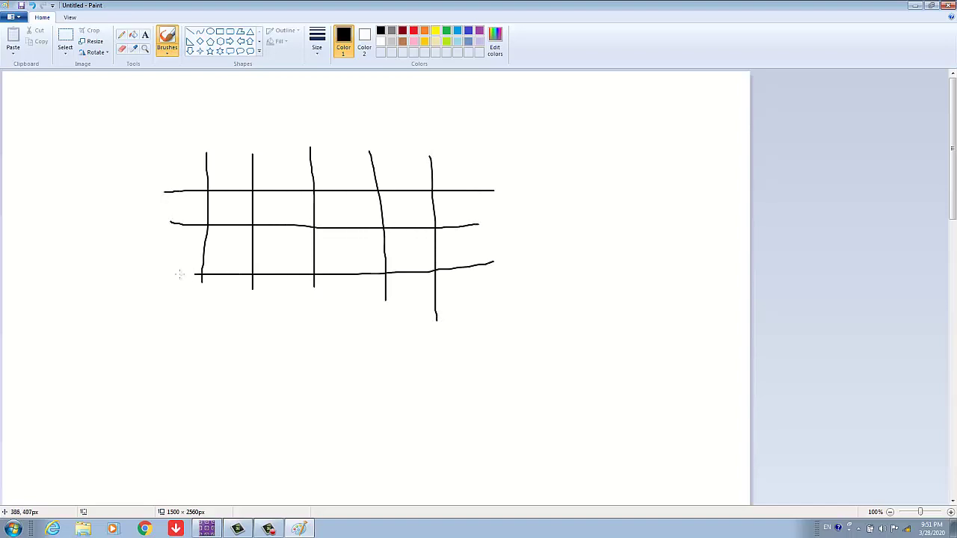
Mark the upper end of each of the five vertical lines in the Paint sketch with a red tick
{"action": "left_click", "coordinate": [206, 529]}
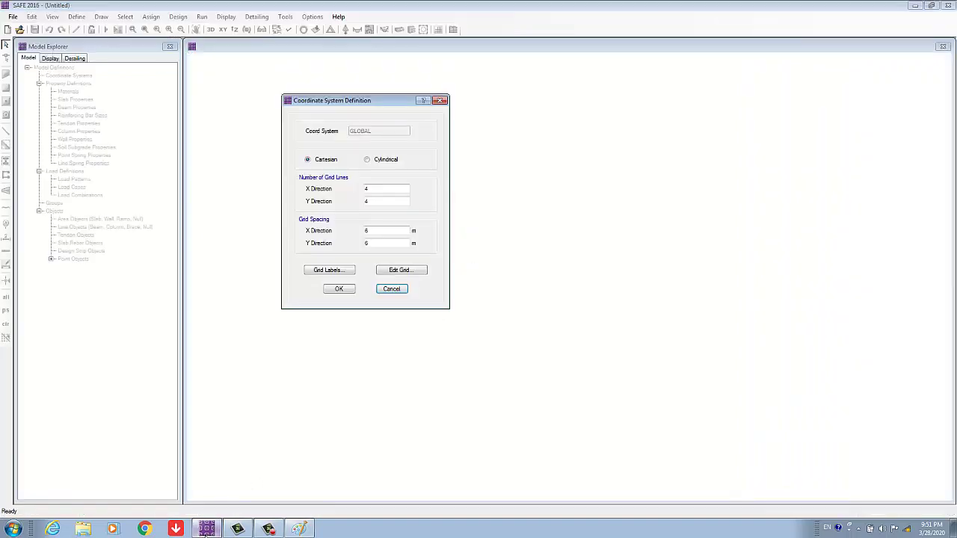
{"action": "left_click", "coordinate": [298, 529]}
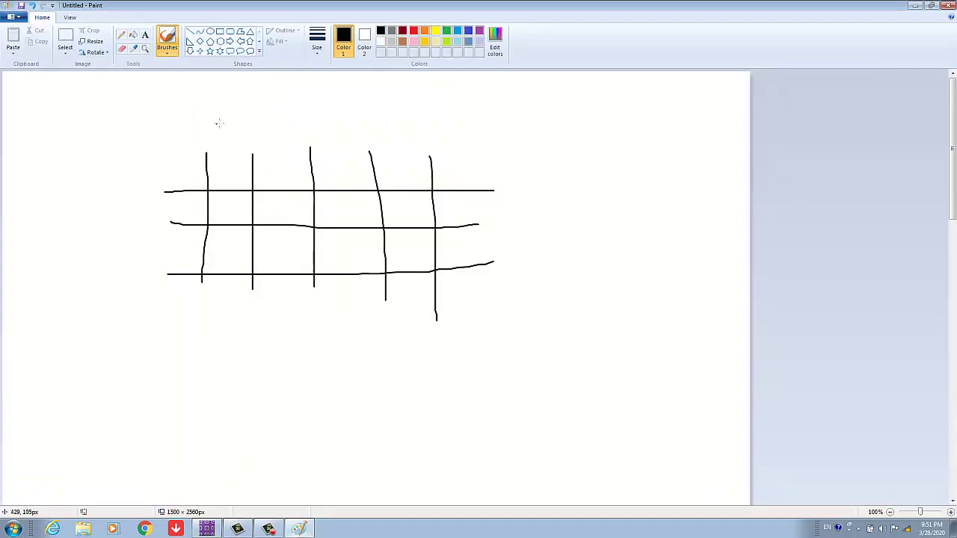
{"action": "left_click", "coordinate": [413, 31]}
{"action": "left_click_drag", "start_coordinate": [199, 157], "coordinate": [224, 147]}
{"action": "mouse_move", "coordinate": [362, 158]}
{"action": "left_mouse_down"}
{"action": "mouse_move", "coordinate": [396, 145]}
{"action": "mouse_move", "coordinate": [451, 155]}
{"action": "left_mouse_up"}
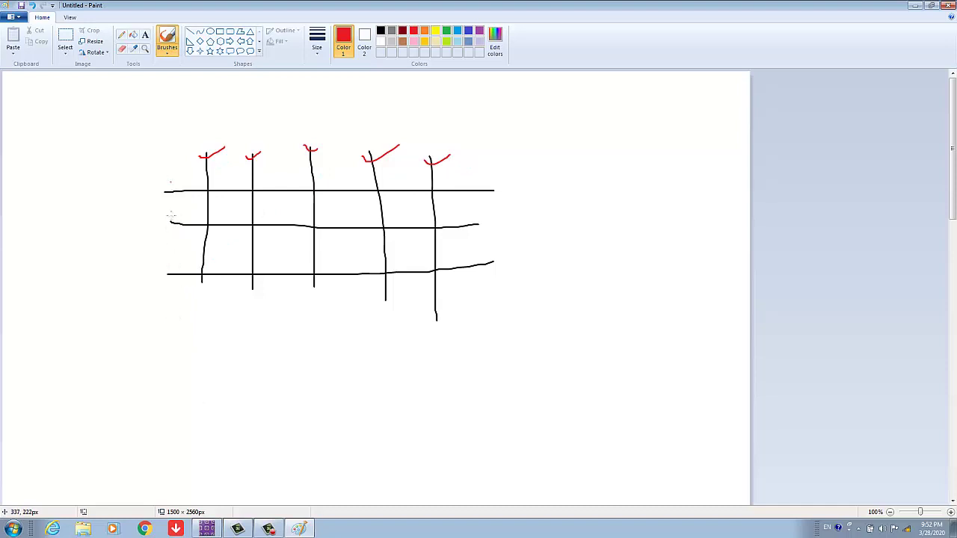
Switch back to SAFE and set the number of grid lines to 5 in both the X and Y directions
{"action": "left_click", "coordinate": [207, 529]}
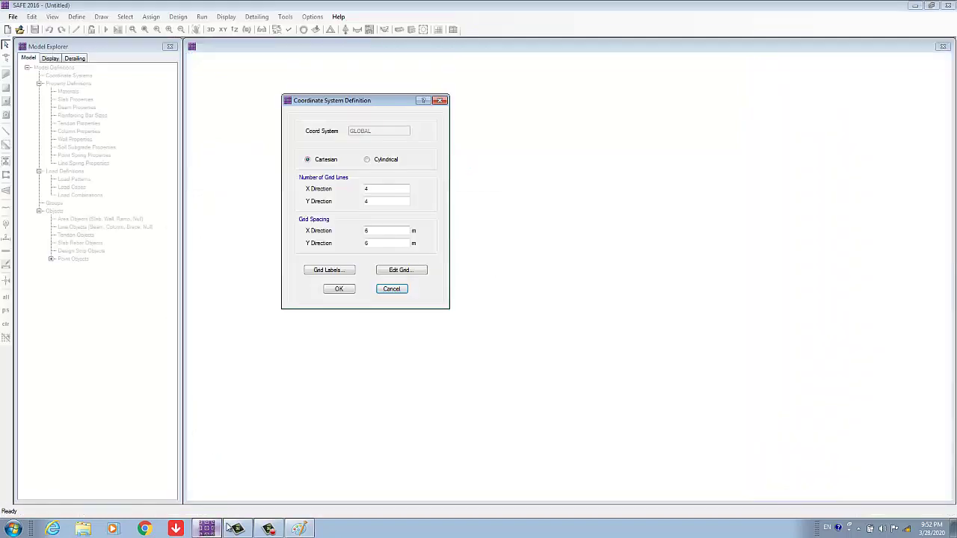
{"action": "left_click_drag", "start_coordinate": [367, 189], "coordinate": [337, 190]}
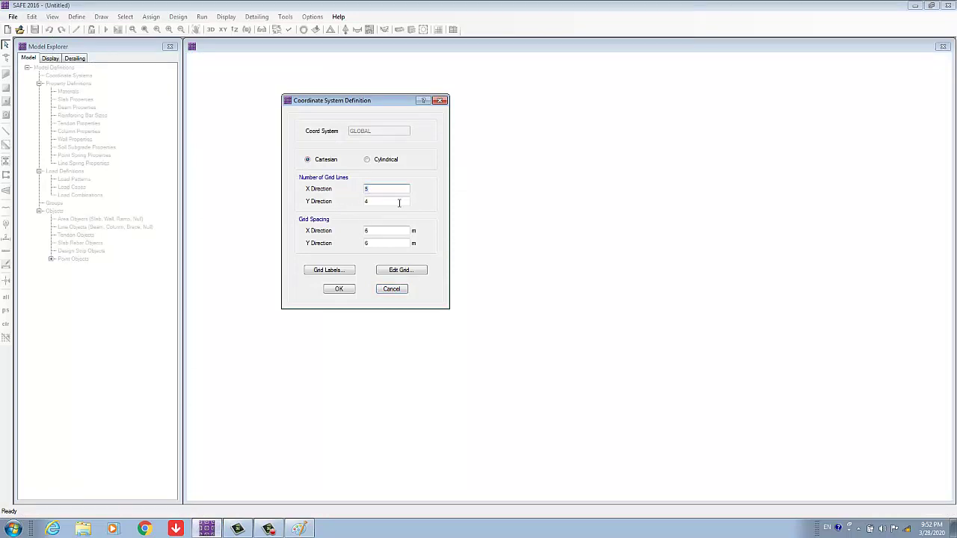
{"action": "left_click_drag", "start_coordinate": [399, 202], "coordinate": [352, 203]}
Review the beginning IDs and labeling directions of the X and Y grids, and accept the grid labeling options
{"action": "left_click", "coordinate": [328, 271]}
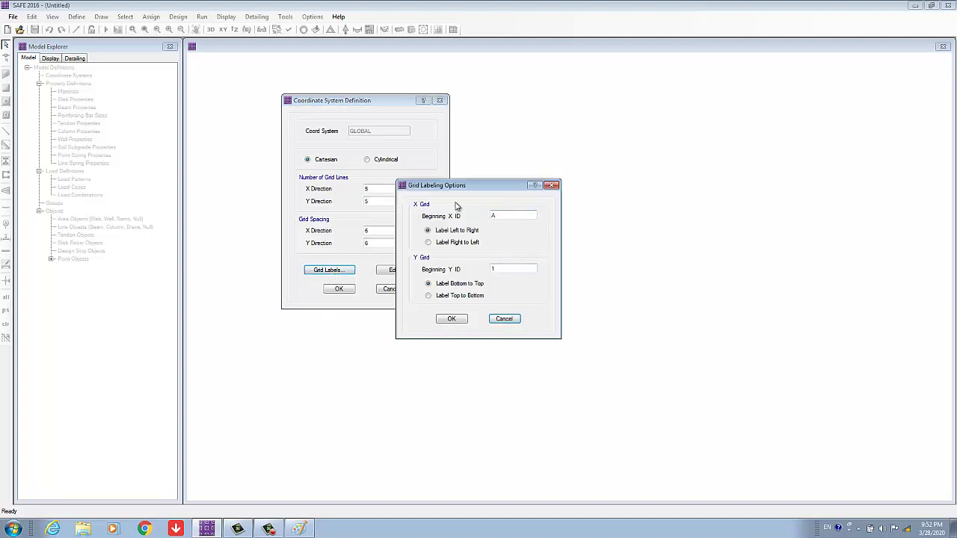
{"action": "left_click_drag", "start_coordinate": [457, 189], "coordinate": [407, 170]}
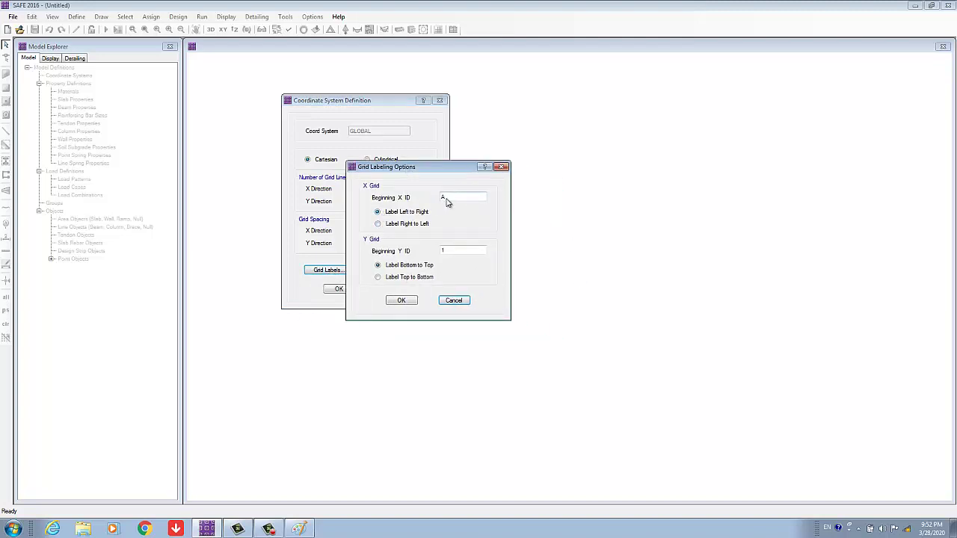
{"action": "double_click", "coordinate": [446, 251]}
{"action": "left_click", "coordinate": [444, 198]}
{"action": "left_click", "coordinate": [402, 300]}
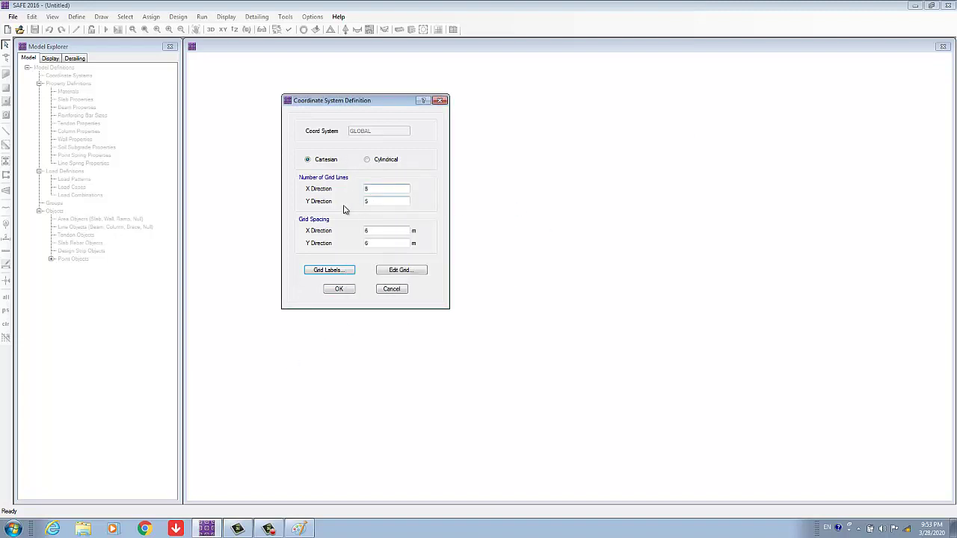
Open the detailed grid data for editing and display it as spacing instead of ordinates
{"action": "left_click", "coordinate": [401, 270]}
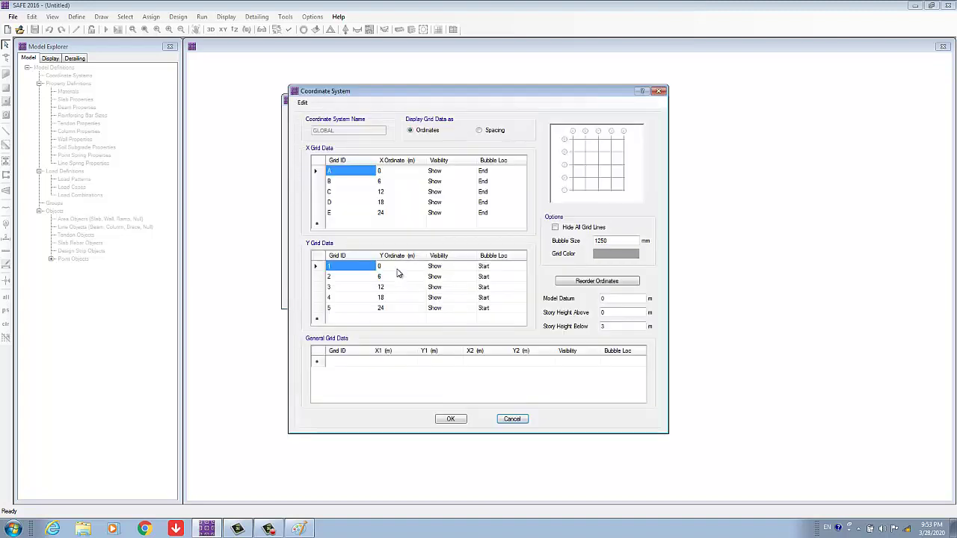
{"action": "left_click", "coordinate": [483, 131]}
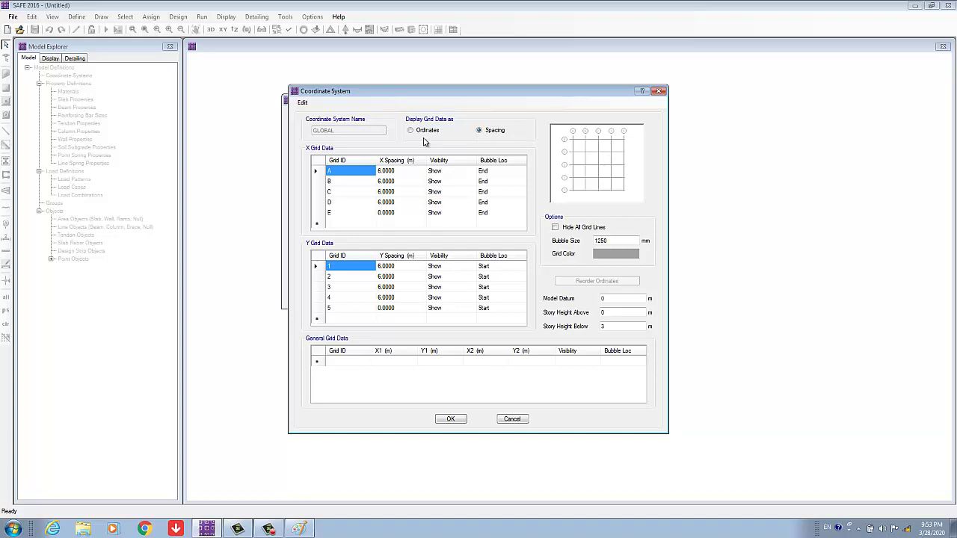
{"action": "left_click_drag", "start_coordinate": [425, 96], "coordinate": [445, 97]}
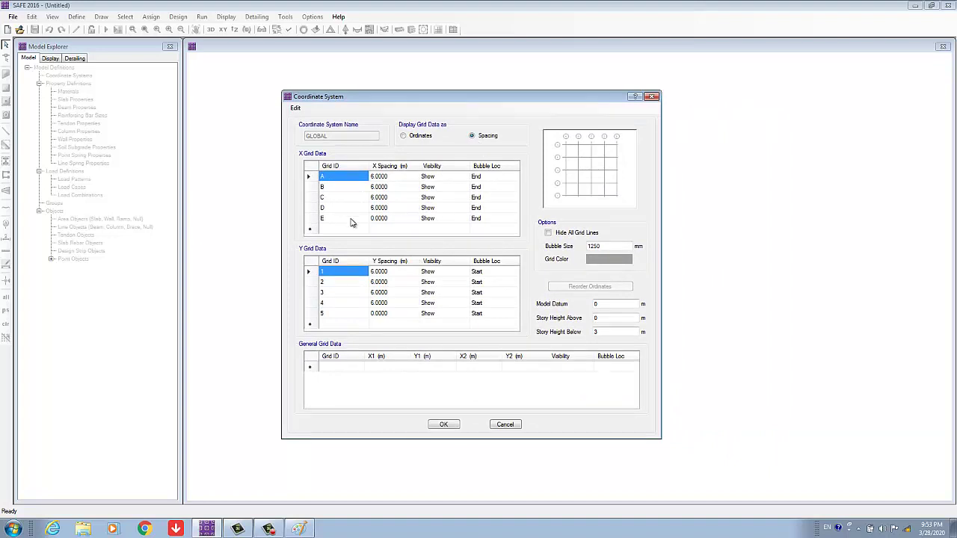
Set the X spacing of grid lines A through E to 5 m each
{"action": "left_click", "coordinate": [380, 178]}
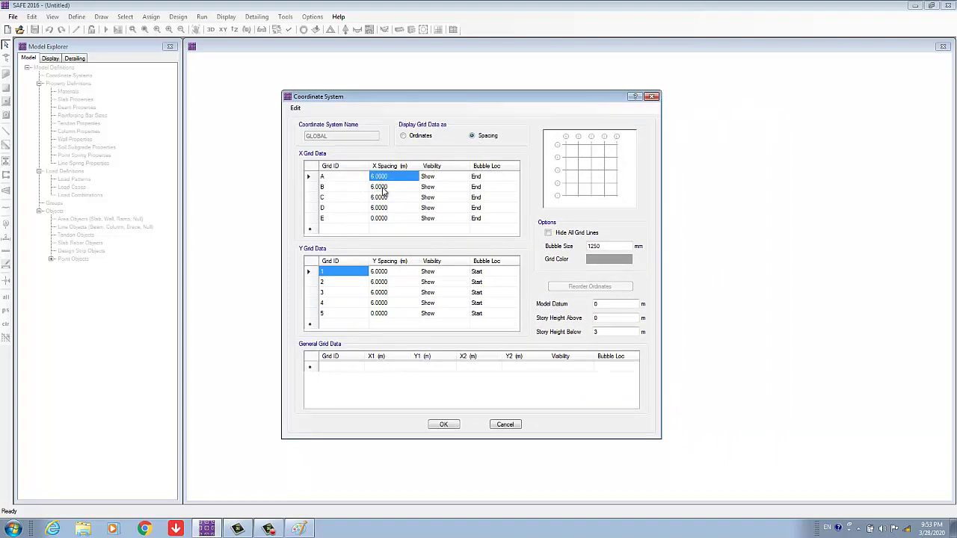
{"action": "type", "text": "5"}
{"action": "key", "text": "Return"}
{"action": "type", "text": "5"}
{"action": "key", "text": "Return"}
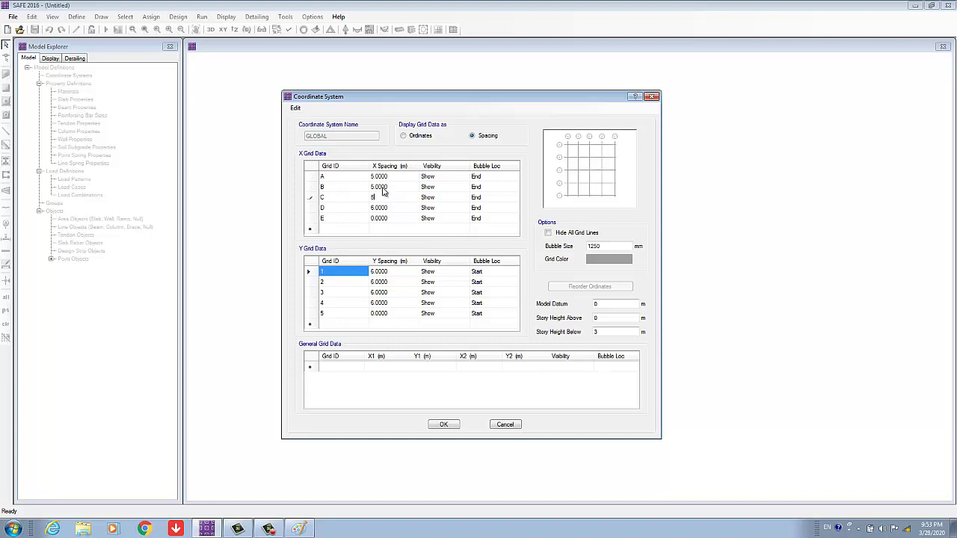
{"action": "key", "text": "5"}
{"action": "key", "text": "Return"}
{"action": "key", "text": "5"}
{"action": "key", "text": "Return"}
{"action": "type", "text": "5"}
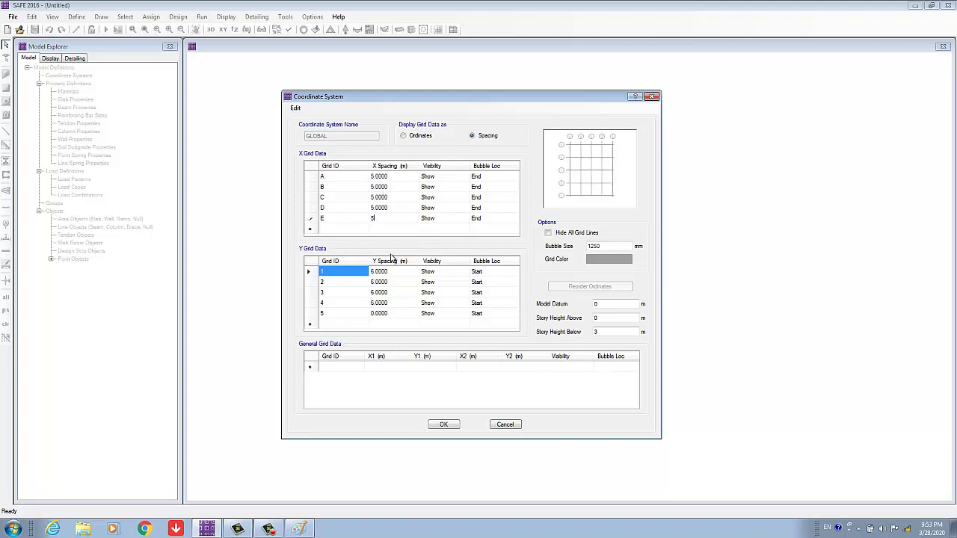
Set the Y spacing of grid lines 1 through 4 to 4, 3, 4 and 3 m, leaving line 5 at 0
{"action": "left_click", "coordinate": [378, 273]}
{"action": "type", "text": "4"}
{"action": "key", "text": "Return"}
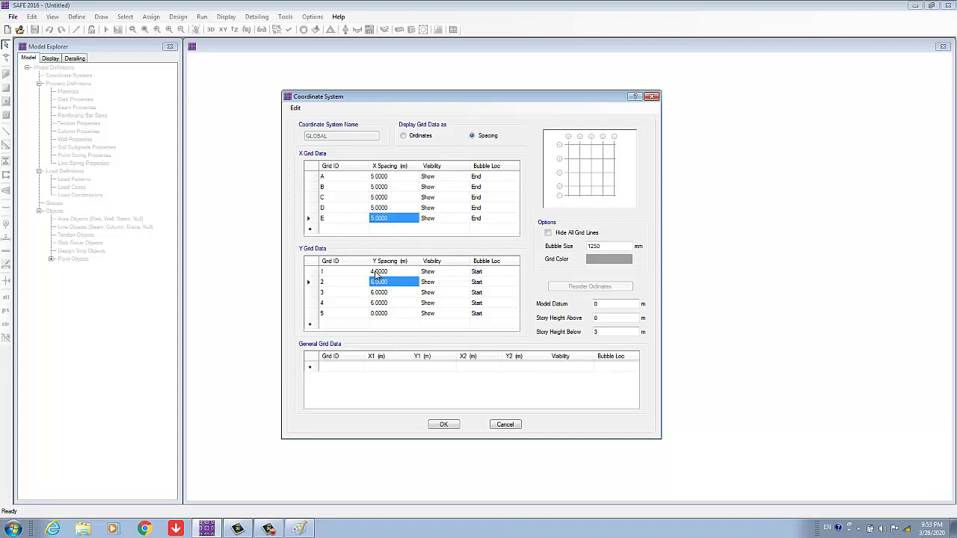
{"action": "type", "text": "3"}
{"action": "key", "text": "Return"}
{"action": "type", "text": "4"}
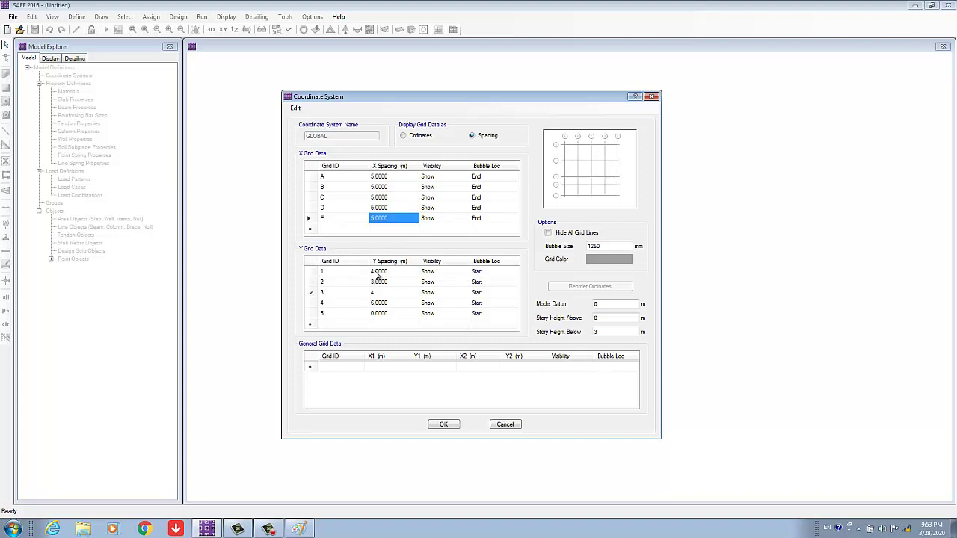
{"action": "key", "text": "Return"}
{"action": "type", "text": "3"}
{"action": "key", "text": "Return"}
{"action": "type", "text": "3"}
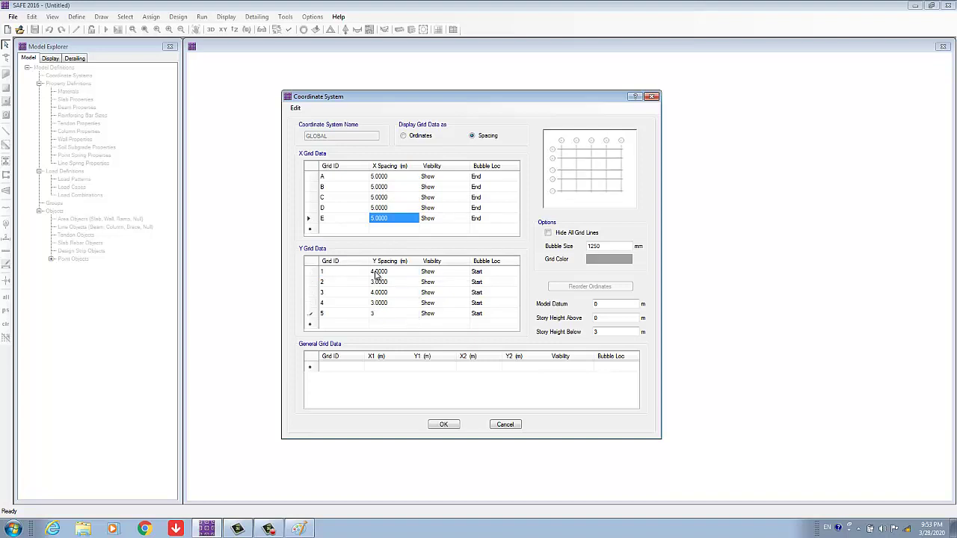
{"action": "key", "text": "Up"}
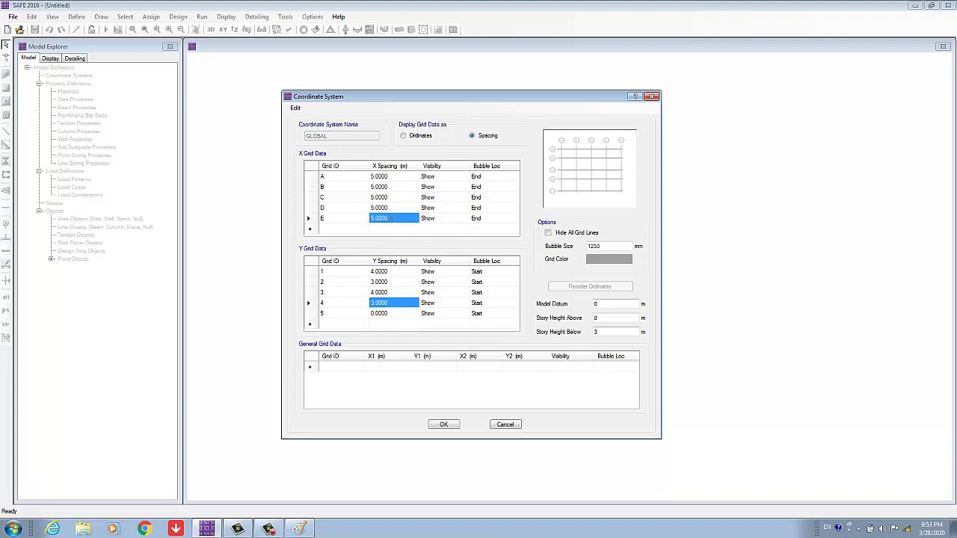
Set the X spacing of grid line E to 0 m and accept the coordinate system grid
{"action": "left_click", "coordinate": [390, 217]}
{"action": "type", "text": "0"}
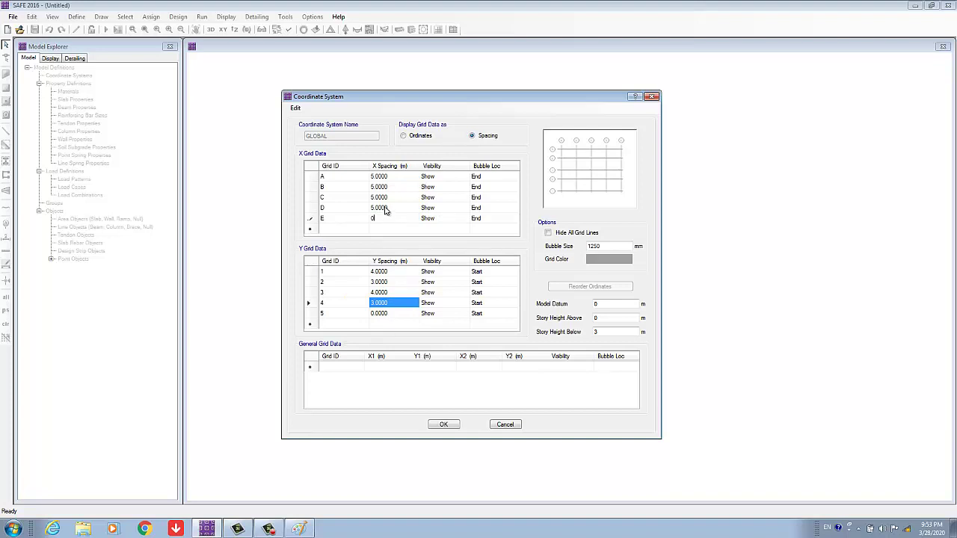
{"action": "left_click", "coordinate": [385, 210]}
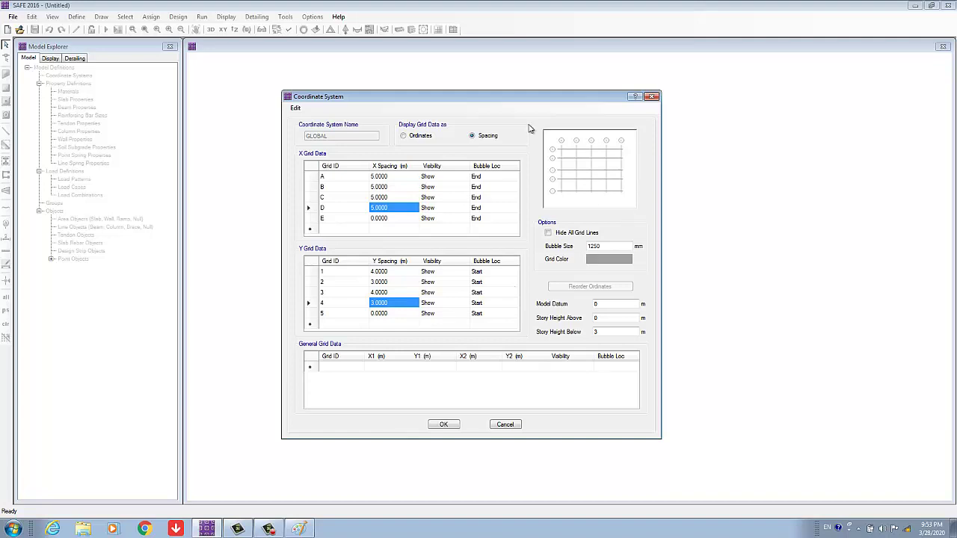
{"action": "left_click", "coordinate": [444, 425]}
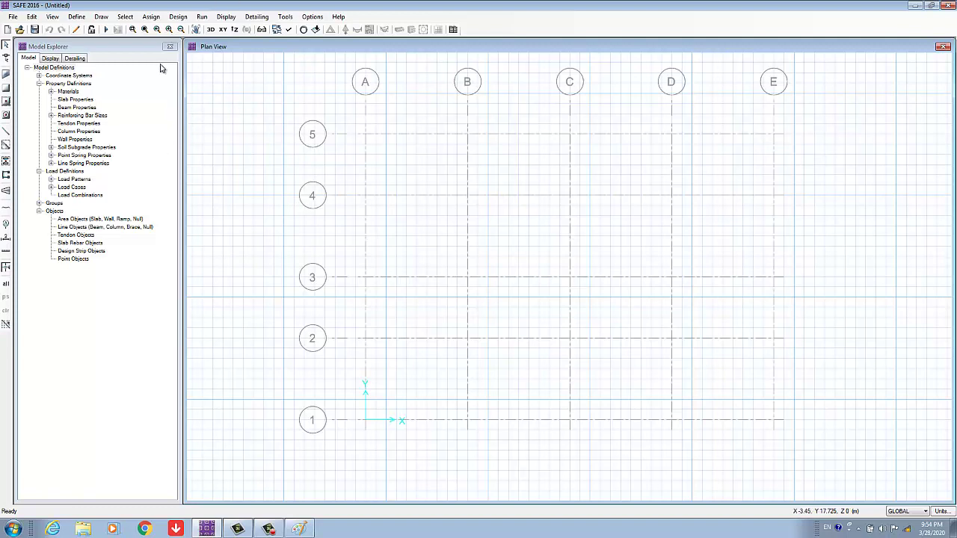
Open the material definitions and show the properties of the CSAC30 concrete for editing
{"action": "left_click", "coordinate": [80, 17]}
{"action": "left_click", "coordinate": [86, 26]}
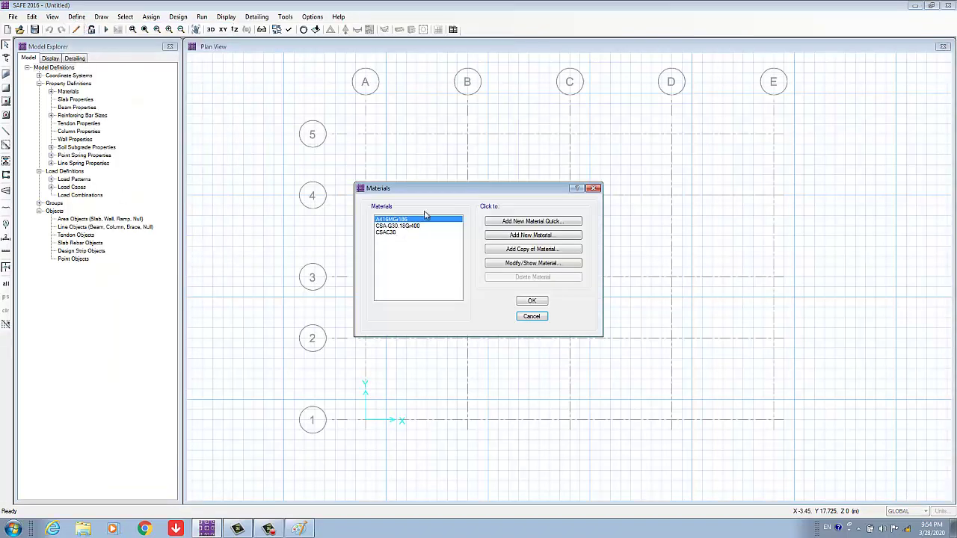
{"action": "left_click_drag", "start_coordinate": [432, 187], "coordinate": [402, 145]}
{"action": "left_click", "coordinate": [350, 191]}
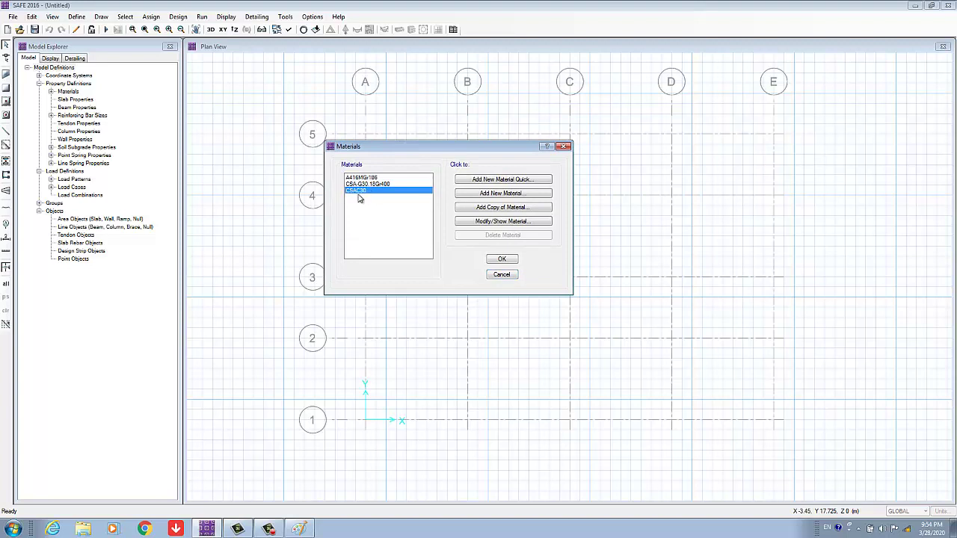
{"action": "double_click", "coordinate": [364, 192]}
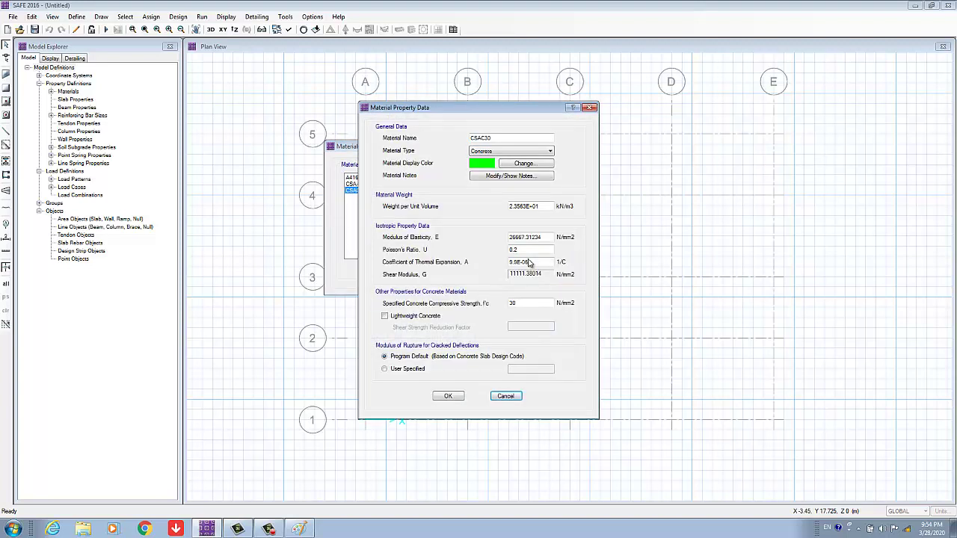
Rename the concrete material as C30 and set its weight per unit volume to 24 kN/m3
{"action": "left_click", "coordinate": [480, 137]}
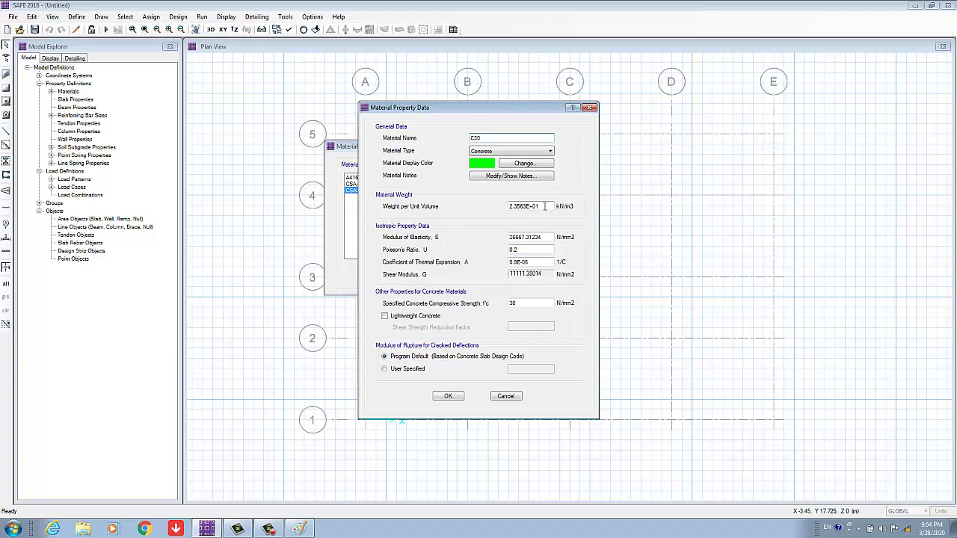
{"action": "left_click_drag", "start_coordinate": [545, 206], "coordinate": [492, 206]}
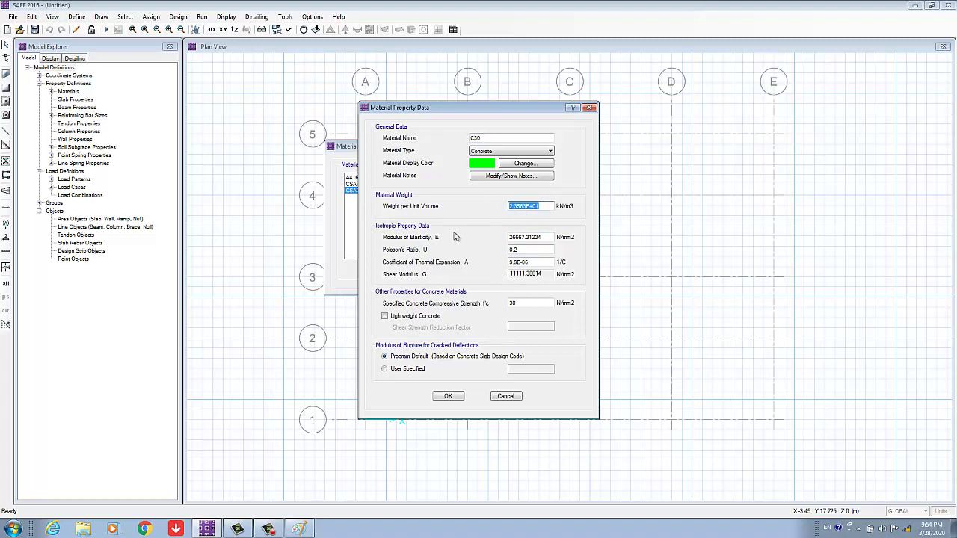
{"action": "type", "text": "24"}
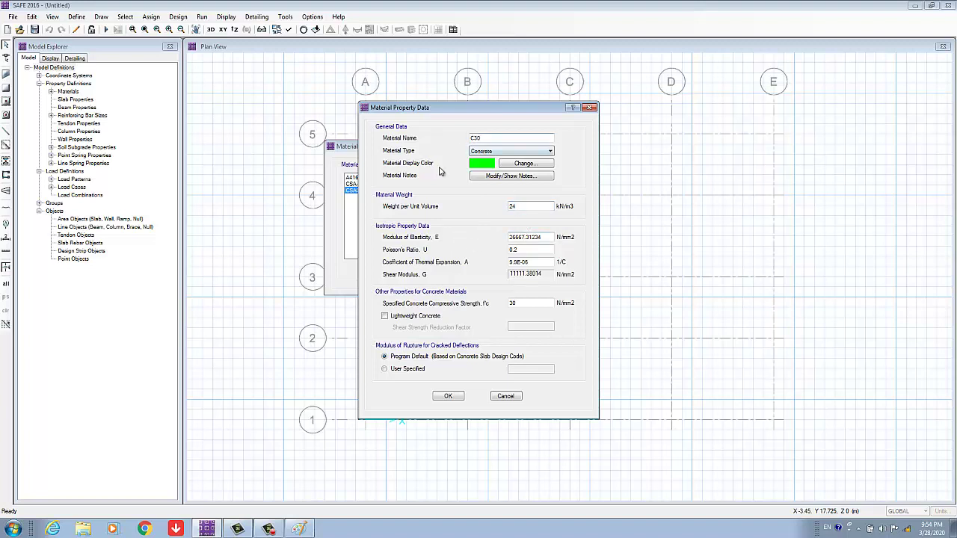
Set the modulus of elasticity of the C30 concrete to 25740 N/mm2
{"action": "left_click_drag", "start_coordinate": [536, 236], "coordinate": [486, 265]}
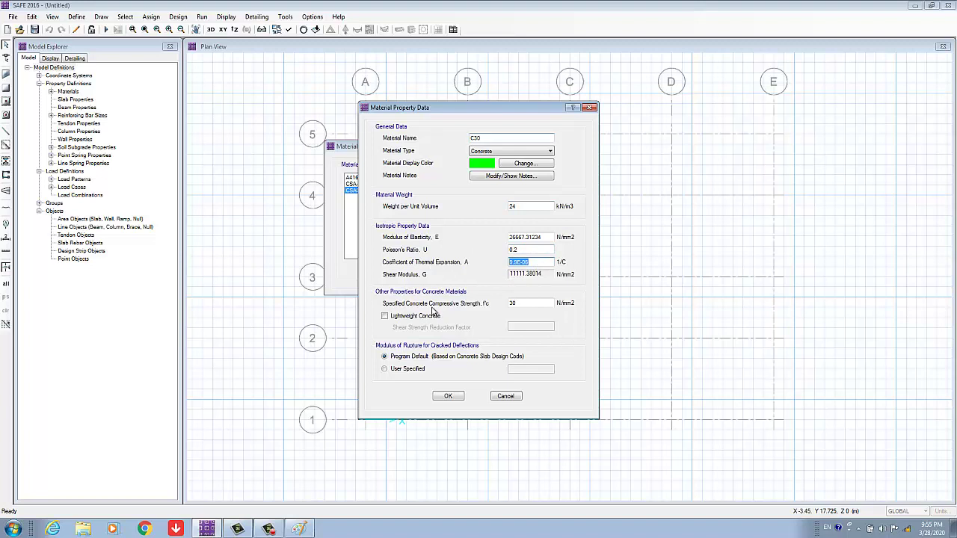
{"action": "left_click", "coordinate": [527, 262]}
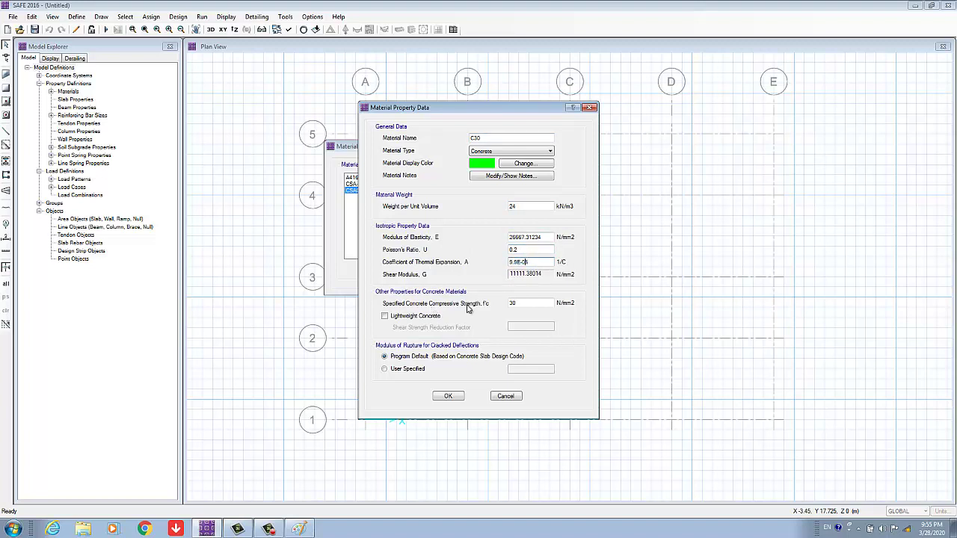
{"action": "left_click", "coordinate": [540, 237]}
{"action": "key", "text": "shift+Home"}
{"action": "type", "text": "3"}
{"action": "left_click", "coordinate": [524, 262]}
{"action": "double_click", "coordinate": [477, 138]}
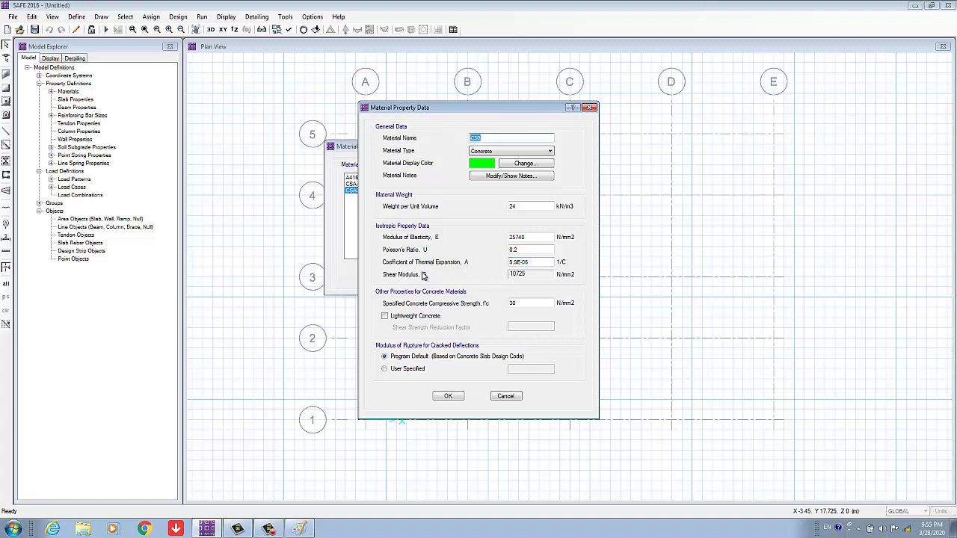
Specify a user-defined modulus of rupture of 3.4 N/mm2 for cracked deflections of C30 and accept the material
{"action": "double_click", "coordinate": [516, 305]}
{"action": "left_click", "coordinate": [406, 370]}
{"action": "double_click", "coordinate": [535, 370]}
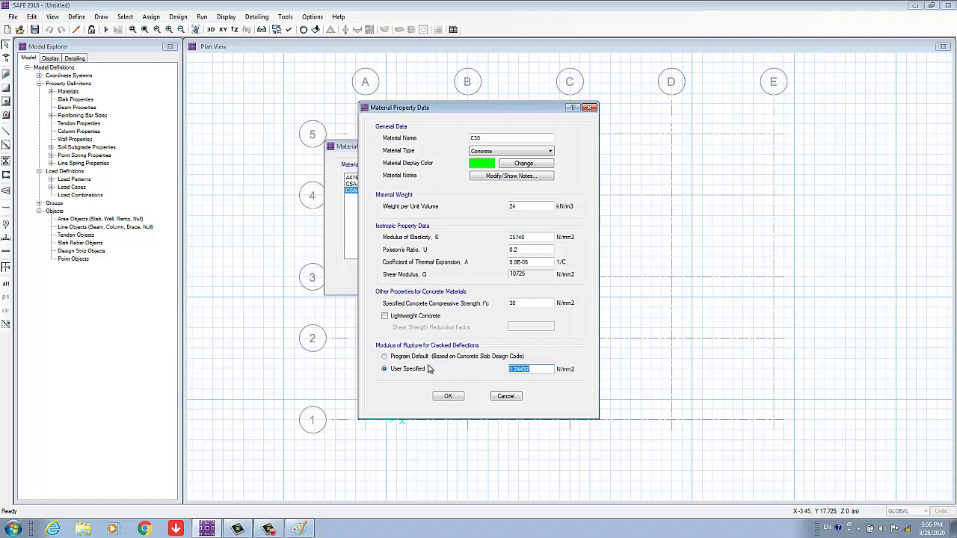
{"action": "type", "text": "3.4"}
{"action": "left_click", "coordinate": [448, 397]}
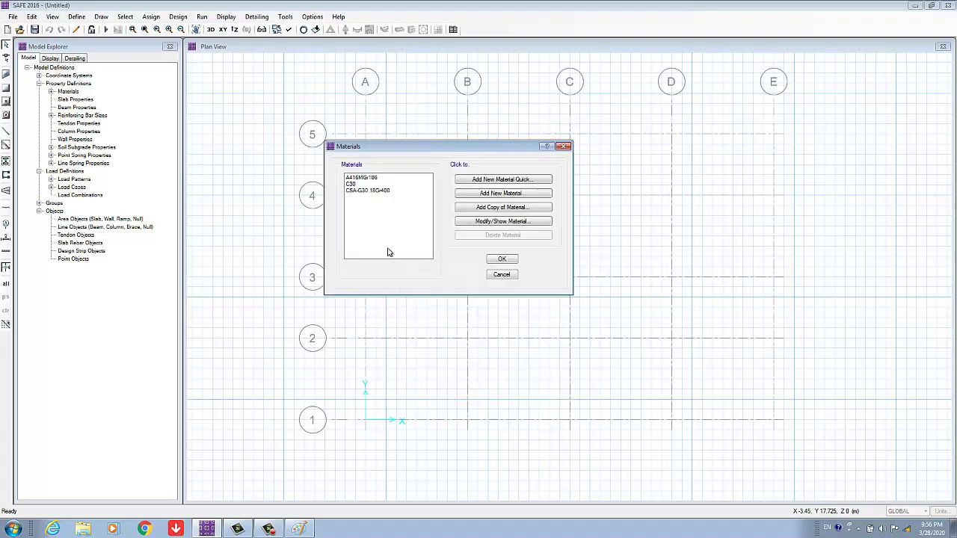
Open the properties of the CSA-G30.18Gr400 reinforcement material and rename it as Rebar 400
{"action": "left_click", "coordinate": [362, 191]}
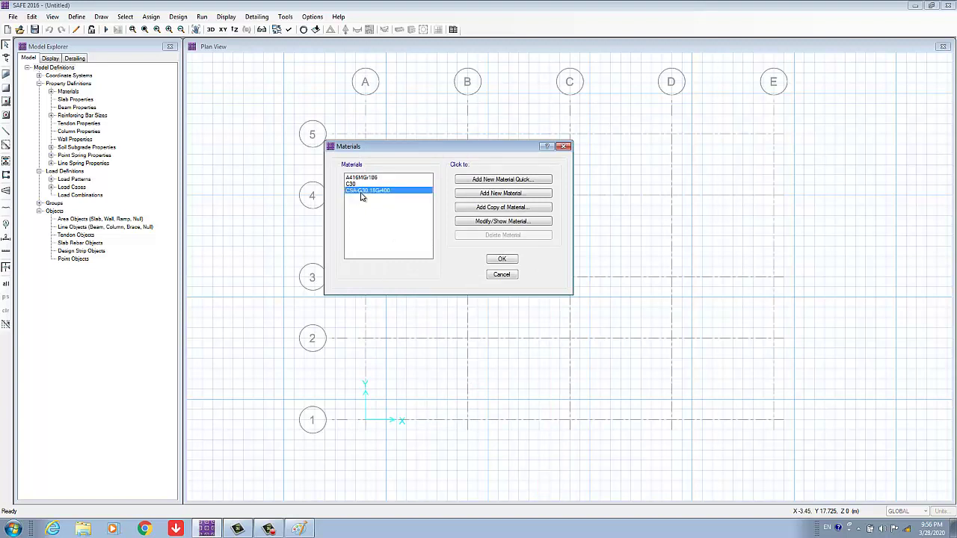
{"action": "double_click", "coordinate": [364, 194]}
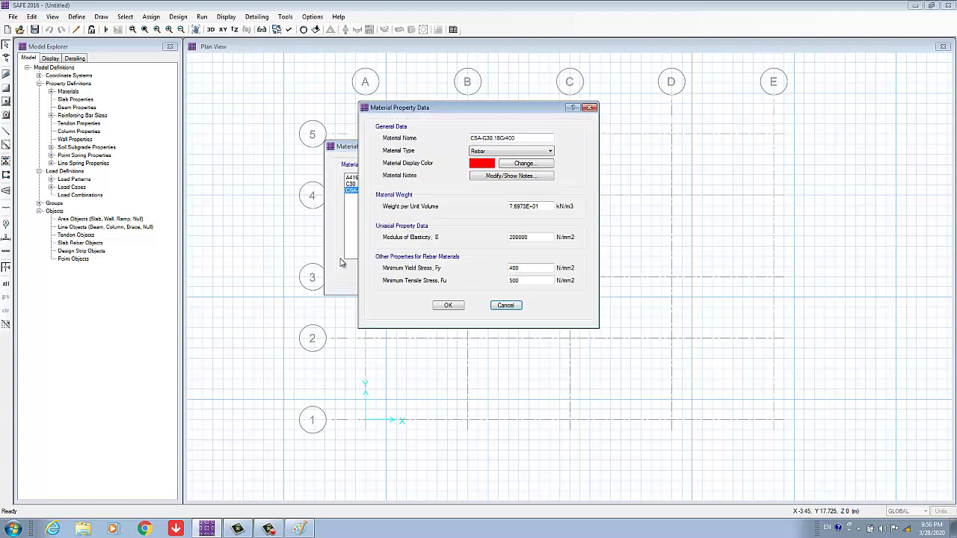
{"action": "left_click_drag", "start_coordinate": [504, 138], "coordinate": [445, 142]}
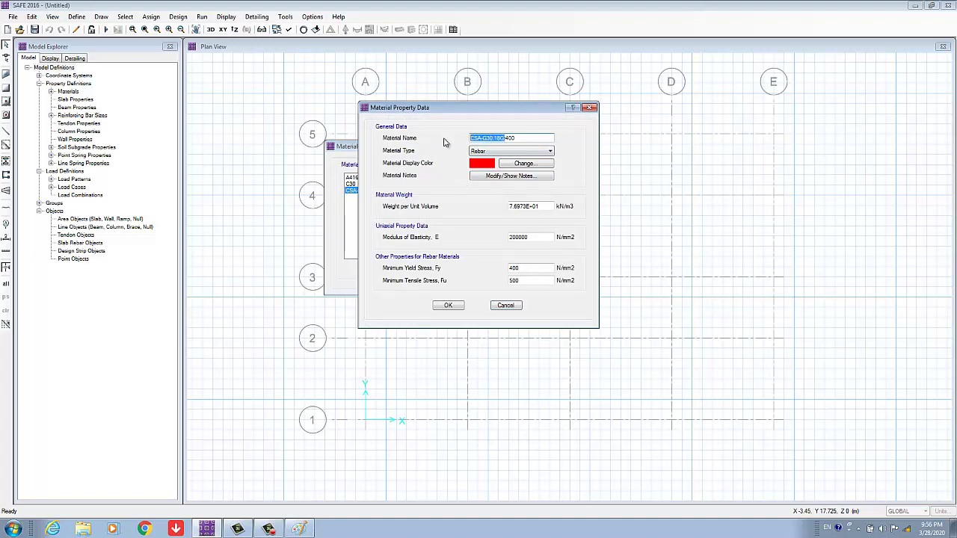
{"action": "key", "text": "BackSpace"}
{"action": "type", "text": "Rebar"}
Set the weight per unit volume of Rebar 400 to 78.5 kN/m3
{"action": "left_click_drag", "start_coordinate": [549, 206], "coordinate": [485, 206]}
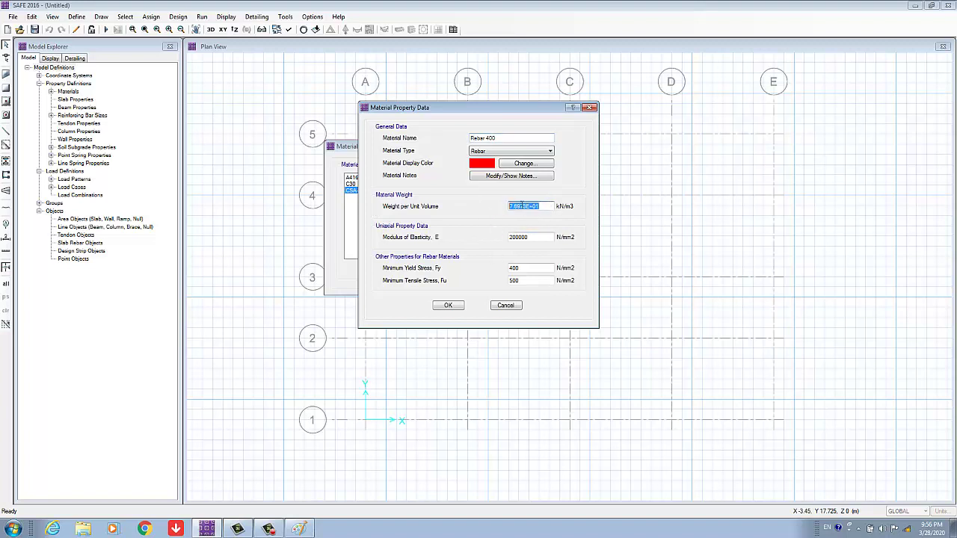
{"action": "type", "text": "78.5"}
{"action": "left_click_drag", "start_coordinate": [526, 206], "coordinate": [461, 222]}
{"action": "double_click", "coordinate": [533, 237]}
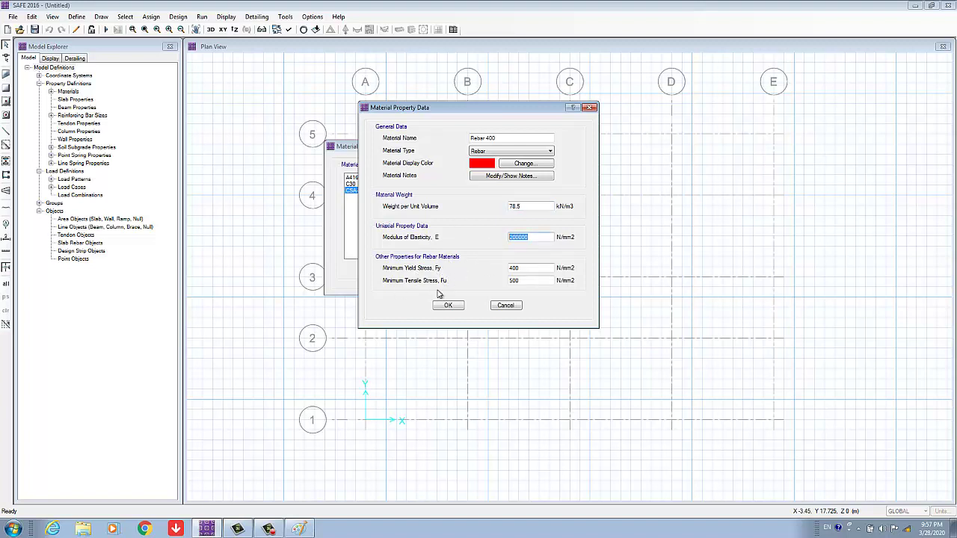
Check the minimum yield and tensile stresses of Rebar 400 and accept the material
{"action": "double_click", "coordinate": [512, 267]}
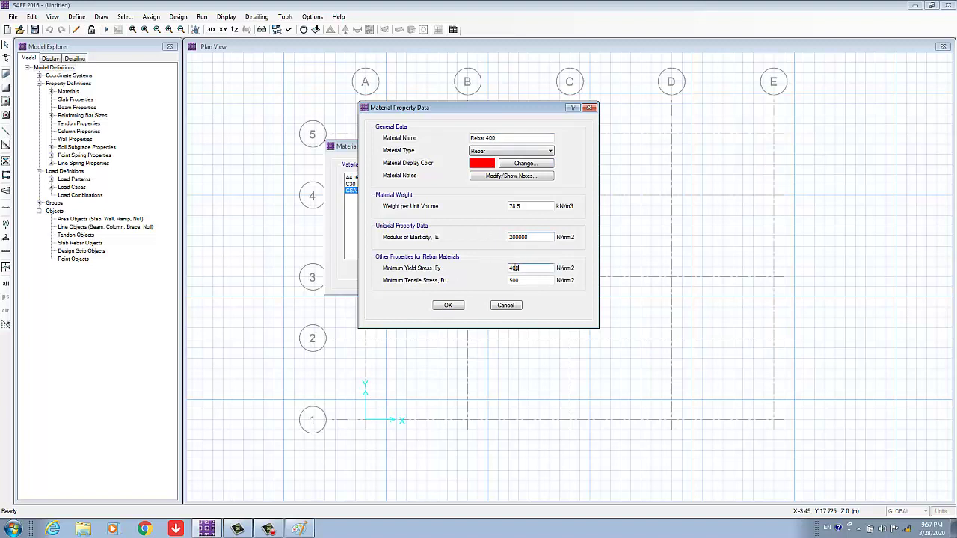
{"action": "left_click", "coordinate": [493, 139]}
{"action": "double_click", "coordinate": [522, 268]}
{"action": "double_click", "coordinate": [498, 282]}
{"action": "left_click", "coordinate": [526, 283]}
{"action": "left_click_drag", "start_coordinate": [500, 280], "coordinate": [490, 285]}
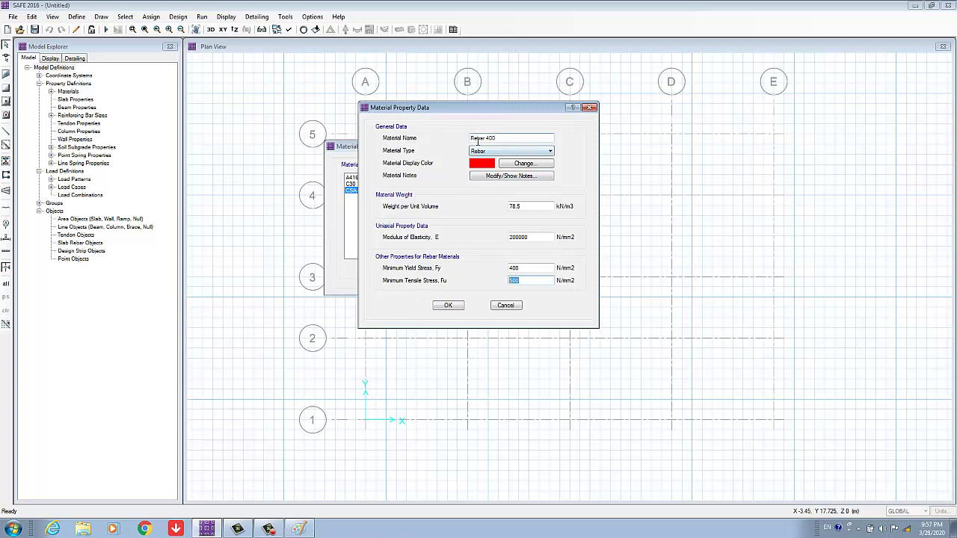
{"action": "left_click_drag", "start_coordinate": [444, 107], "coordinate": [425, 91]}
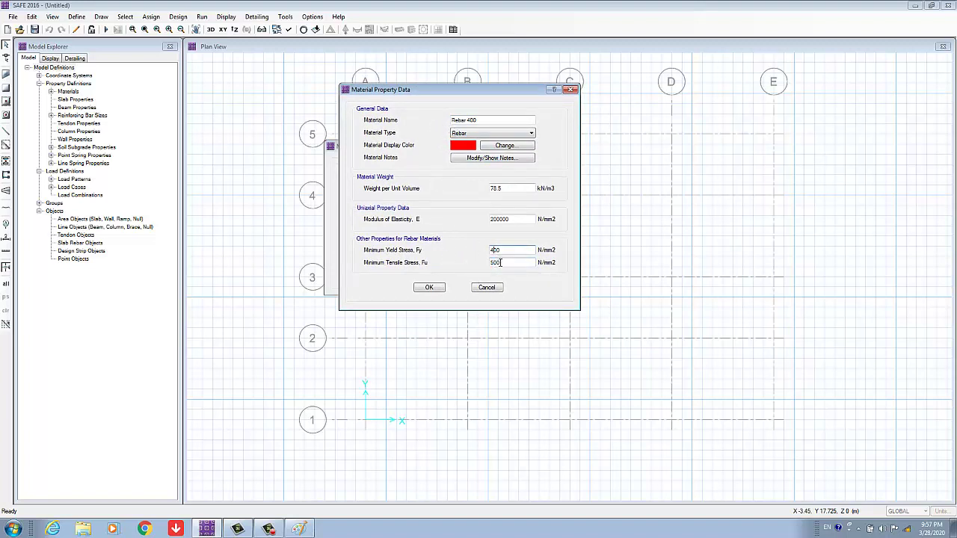
{"action": "left_click", "coordinate": [500, 262]}
{"action": "left_click", "coordinate": [429, 288]}
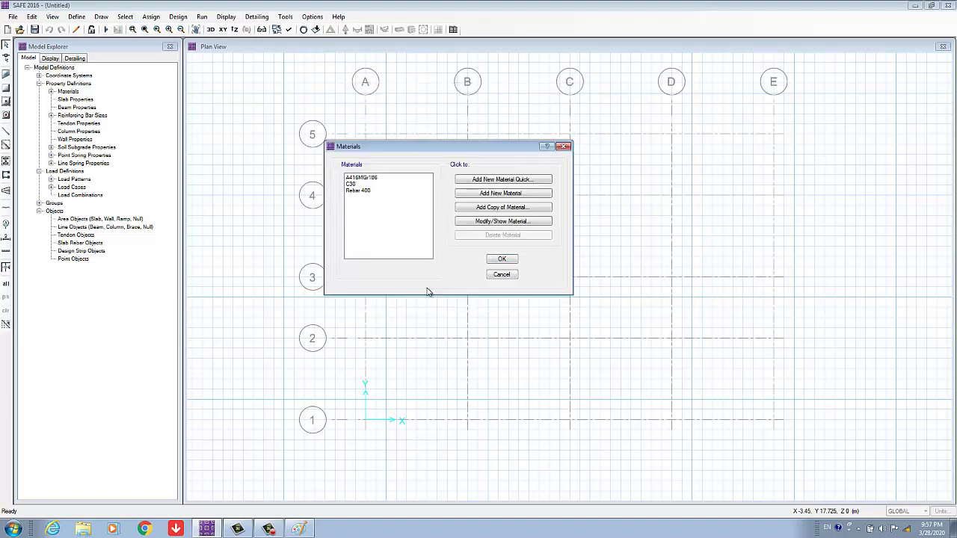
Add a copy of the Rebar 400 material and name it rebar 320
{"action": "left_click", "coordinate": [359, 193]}
{"action": "left_click", "coordinate": [365, 177]}
{"action": "left_click", "coordinate": [354, 192]}
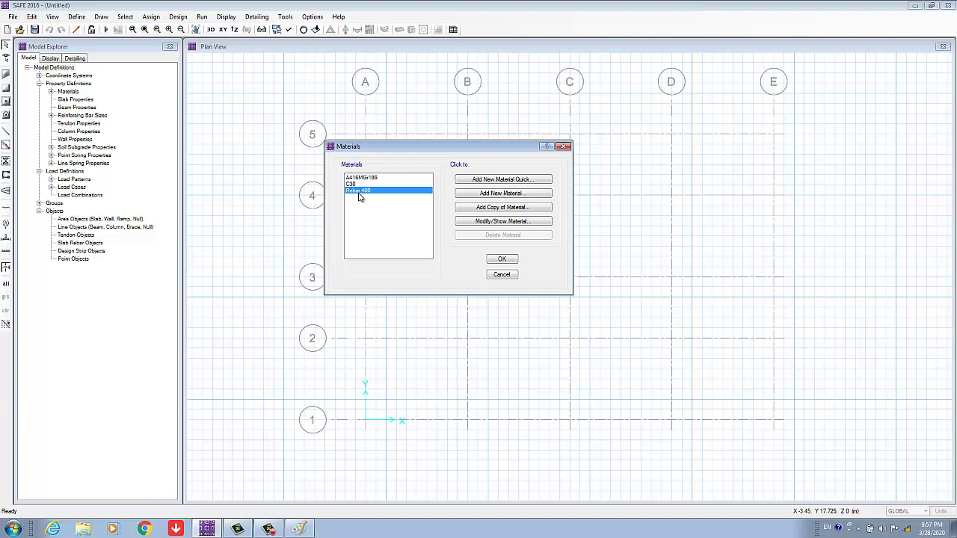
{"action": "left_click", "coordinate": [505, 208]}
{"action": "left_click_drag", "start_coordinate": [523, 138], "coordinate": [437, 135]}
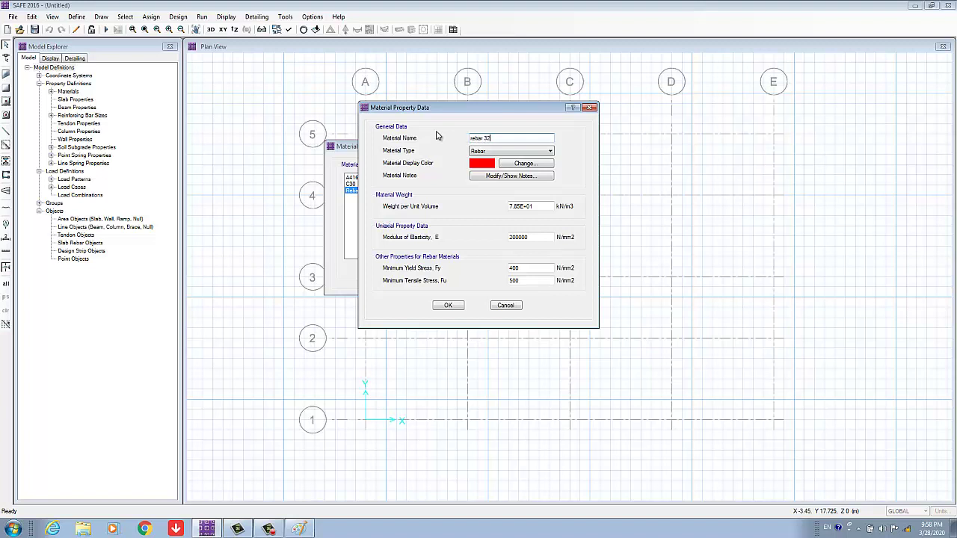
Set rebar 320's minimum yield stress to 320 N/mm2 and its minimum tensile stress to 320*1.25, and accept the material
{"action": "double_click", "coordinate": [523, 268]}
{"action": "type", "text": "320"}
{"action": "key", "text": "Tab"}
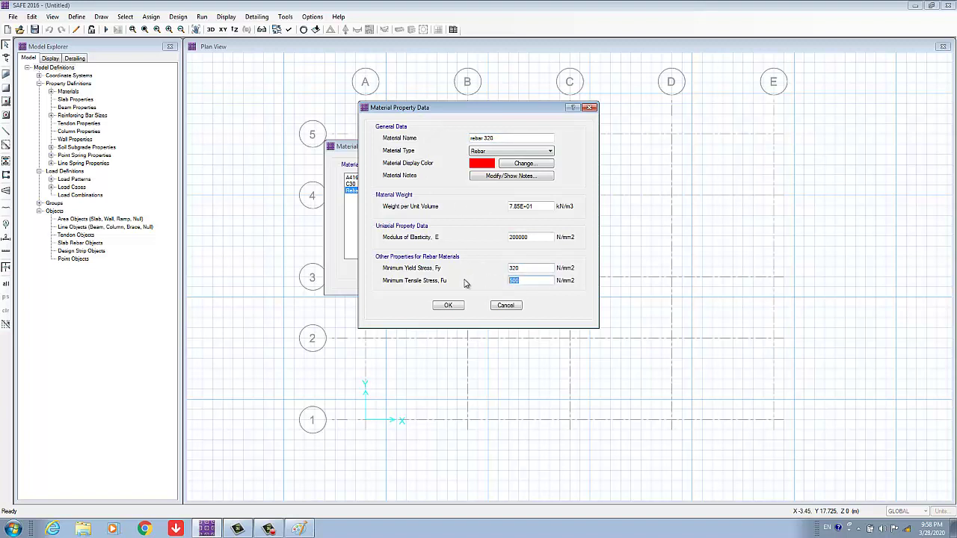
{"action": "type", "text": "320*1.25"}
{"action": "left_click", "coordinate": [518, 268]}
{"action": "double_click", "coordinate": [518, 268]}
{"action": "double_click", "coordinate": [522, 282]}
{"action": "left_click", "coordinate": [459, 310]}
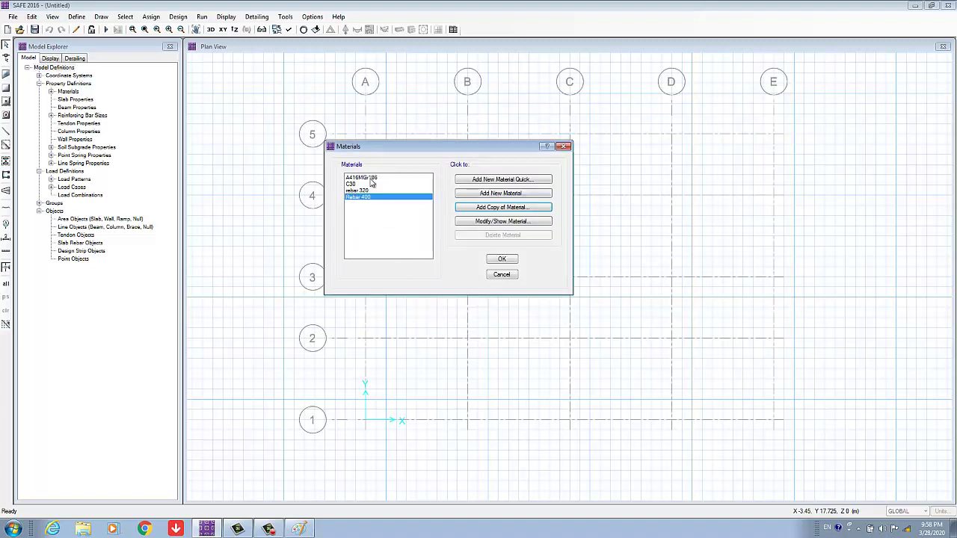
Review the concrete, rebar and tendon entries in the materials list and accept the material definitions
{"action": "left_click", "coordinate": [356, 184]}
{"action": "left_click", "coordinate": [359, 190]}
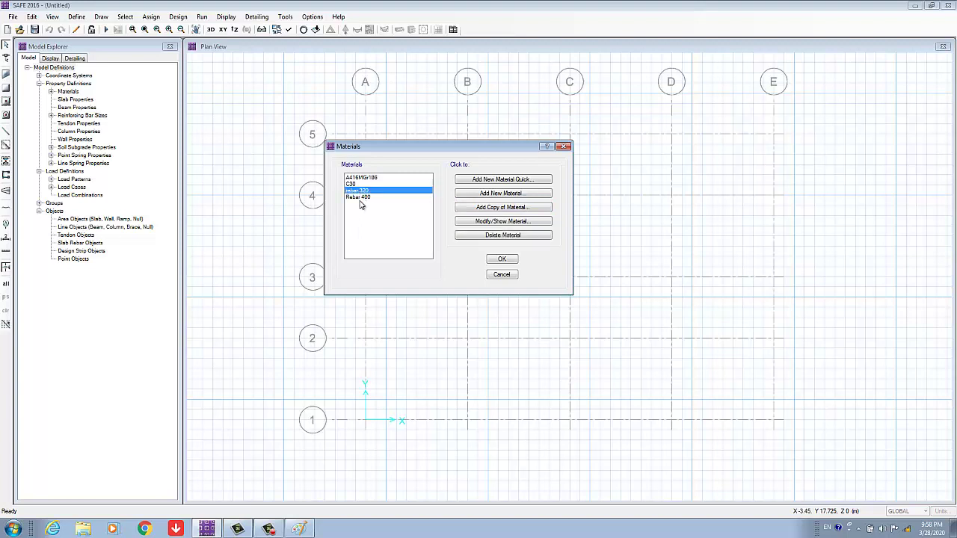
{"action": "left_click", "coordinate": [361, 196]}
{"action": "left_click", "coordinate": [363, 184]}
{"action": "left_click", "coordinate": [368, 178]}
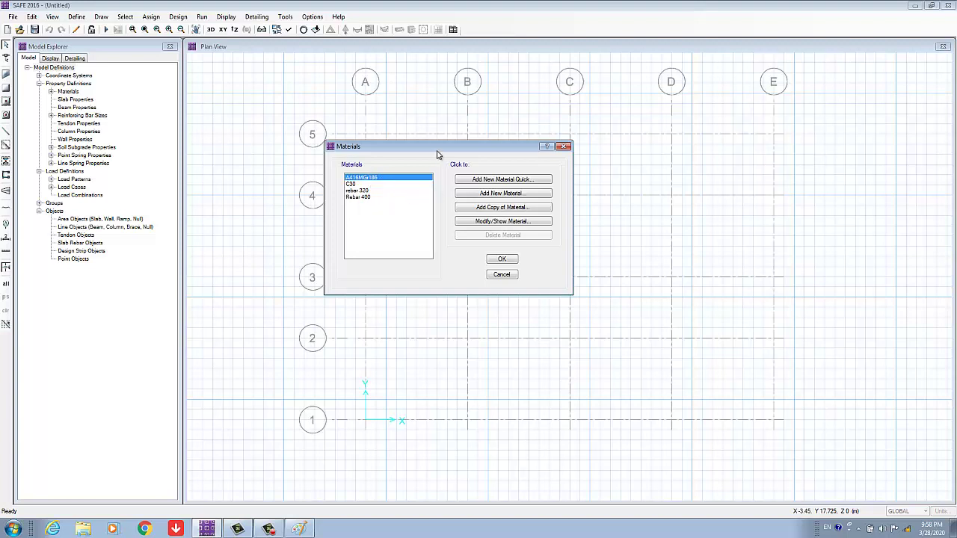
{"action": "left_click_drag", "start_coordinate": [439, 147], "coordinate": [462, 133]}
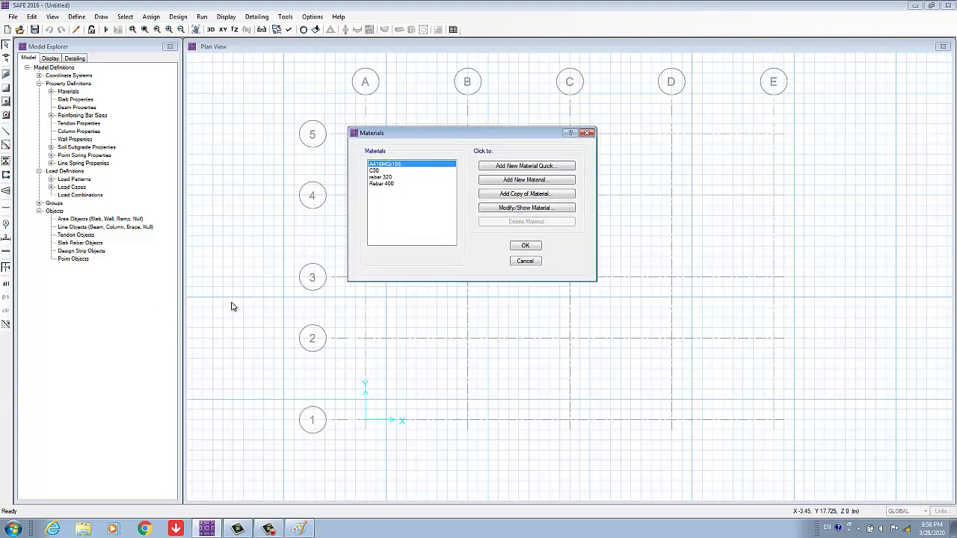
{"action": "left_click", "coordinate": [525, 246]}
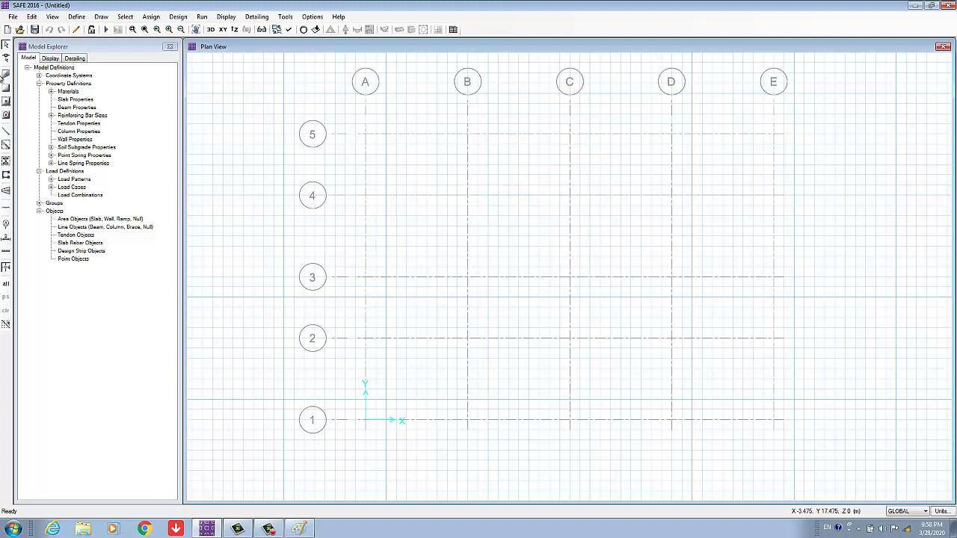
Save the model in the Documents library under the file name safe-intro
{"action": "left_click", "coordinate": [34, 30]}
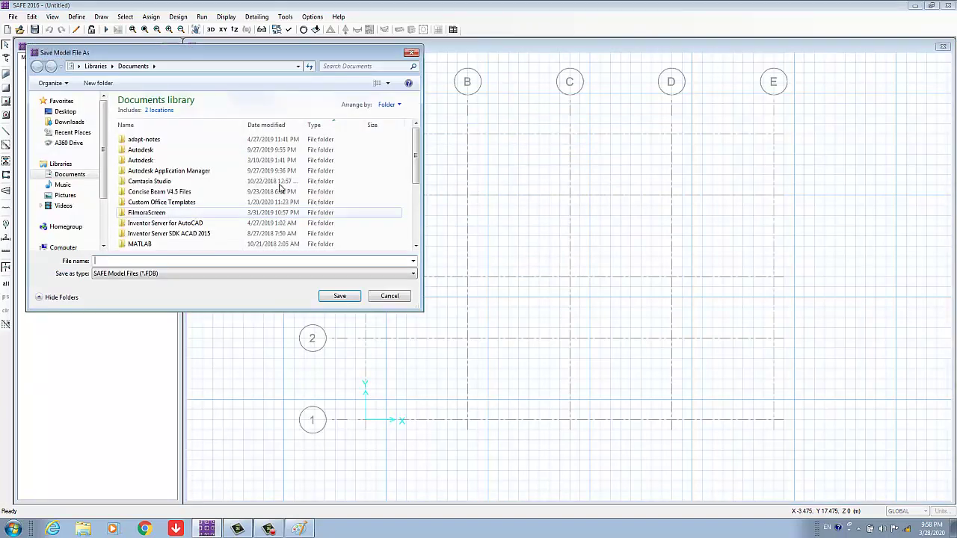
{"action": "left_click", "coordinate": [123, 260]}
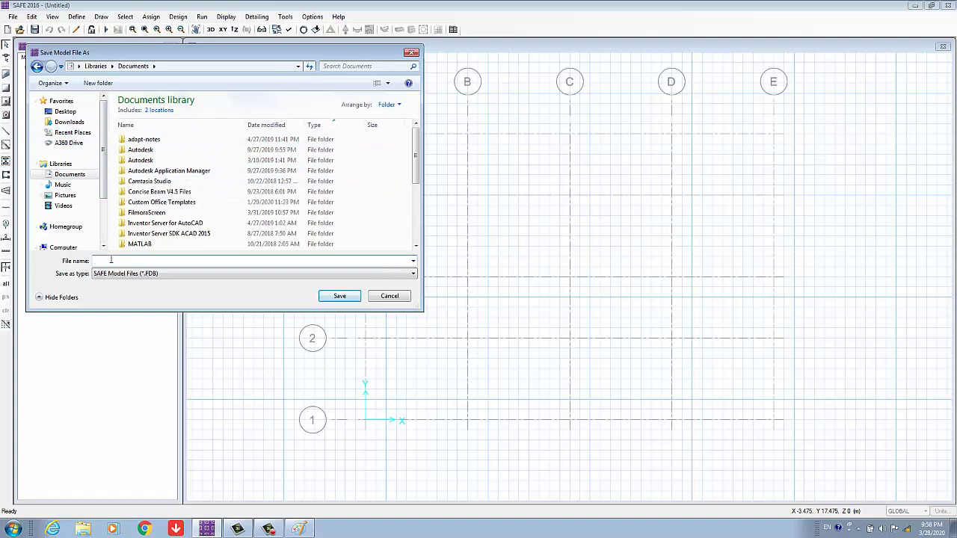
{"action": "type", "text": "safe-j"}
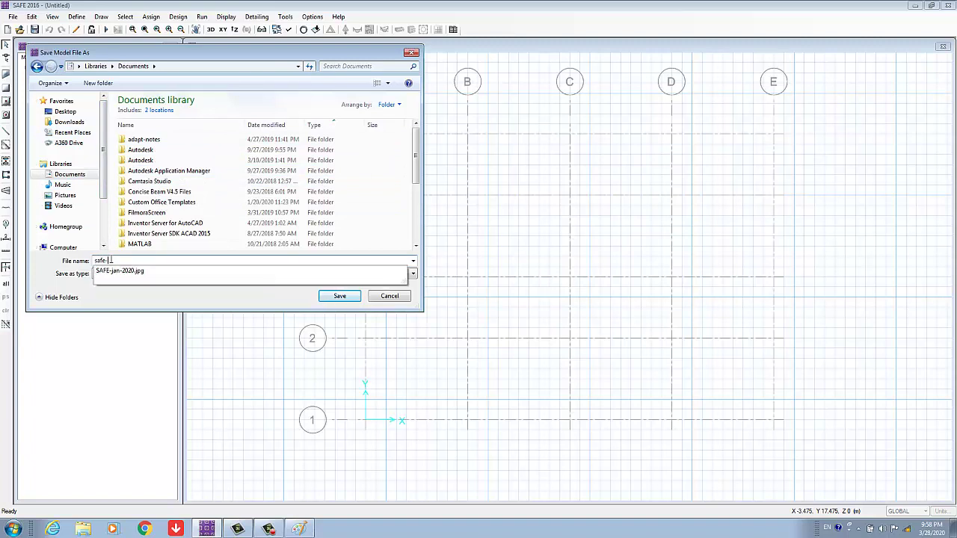
{"action": "type", "text": "aintro"}
{"action": "key", "text": "Return"}
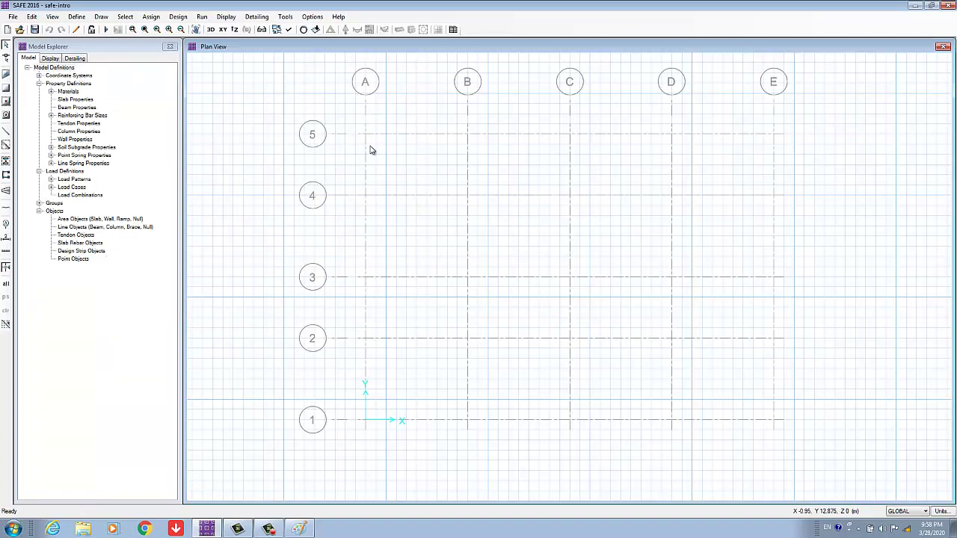
Start a new slab property named ribbed 25 and set its type to Ribbed
{"action": "left_click", "coordinate": [78, 17]}
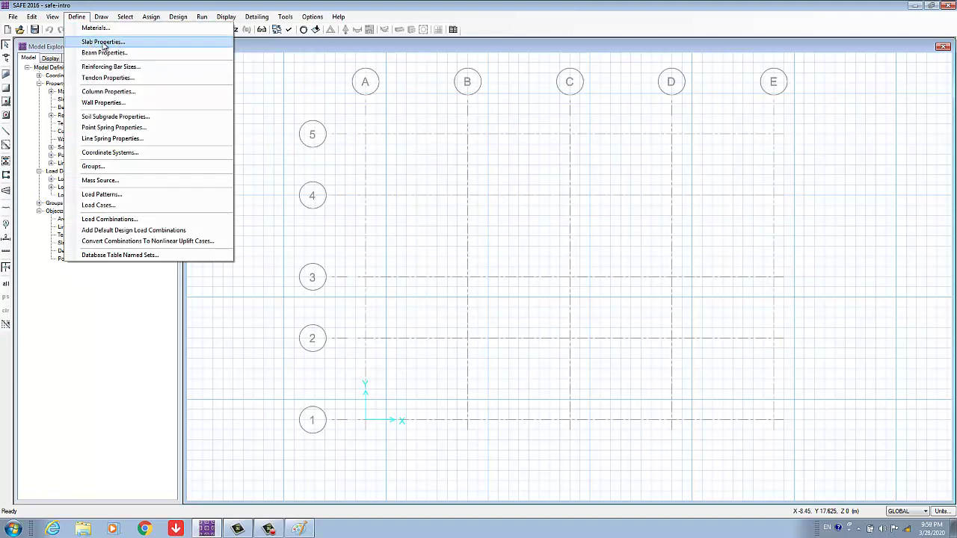
{"action": "left_click", "coordinate": [104, 43]}
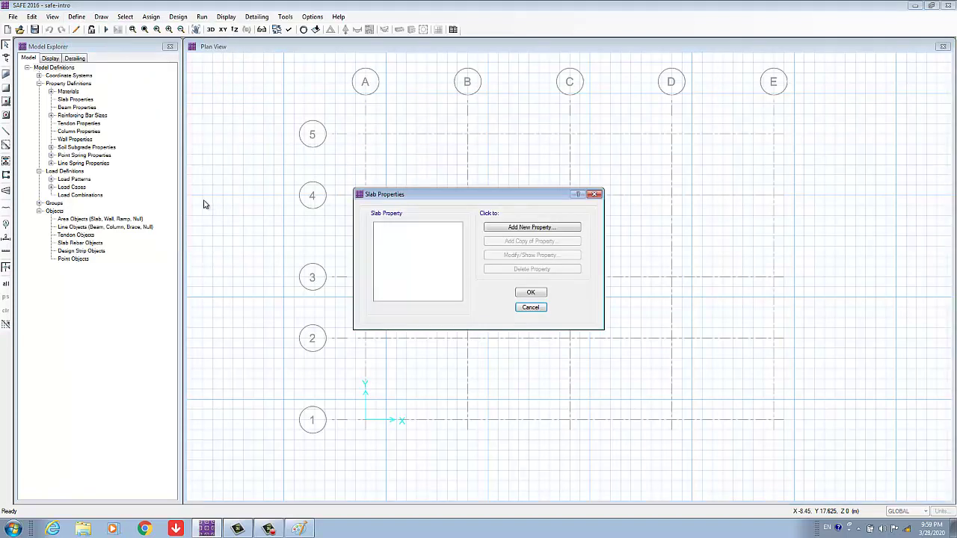
{"action": "left_click", "coordinate": [521, 227]}
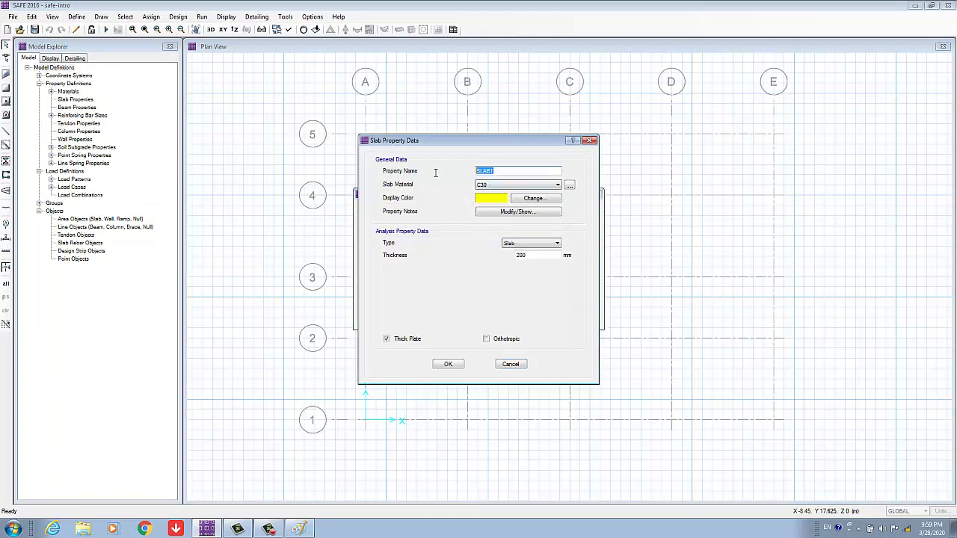
{"action": "type", "text": "1"}
{"action": "left_click_drag", "start_coordinate": [483, 147], "coordinate": [479, 147]}
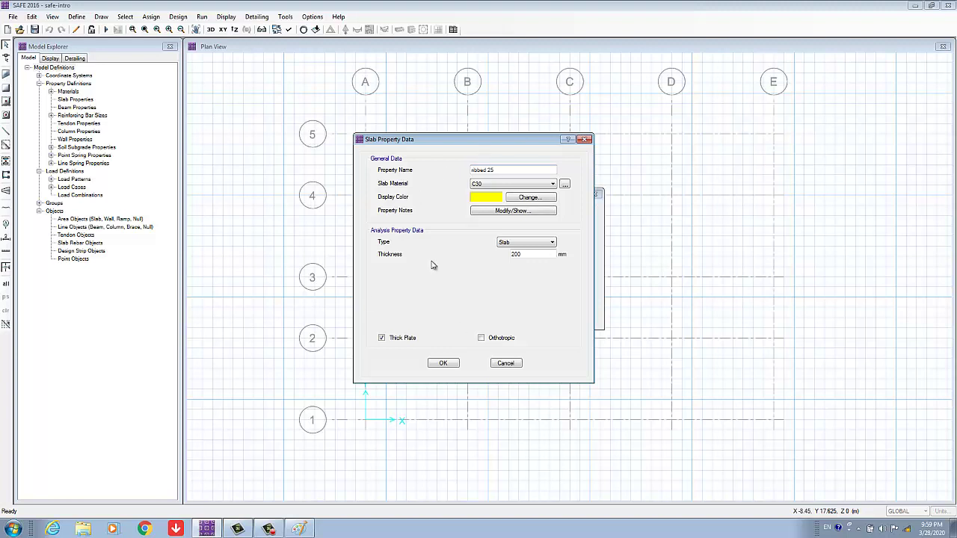
{"action": "left_click", "coordinate": [510, 244]}
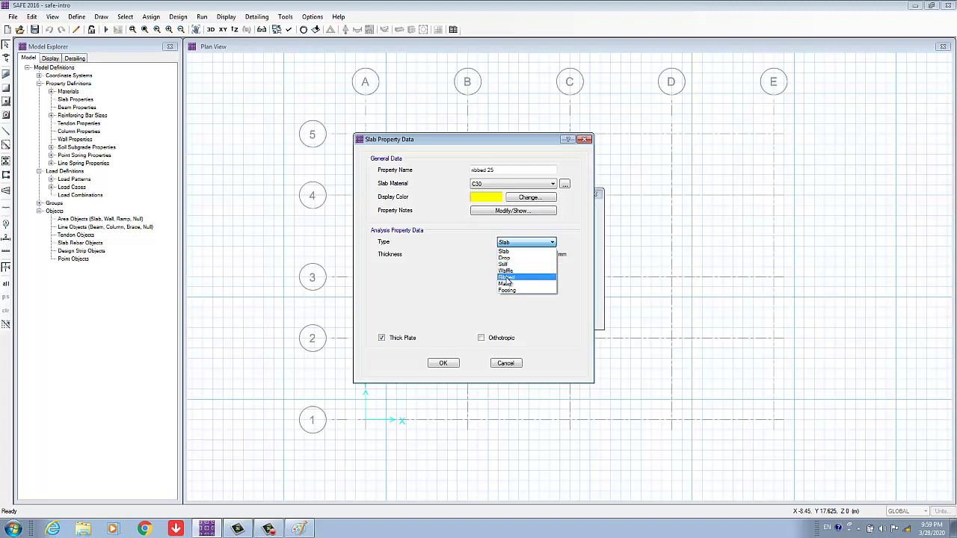
{"action": "left_click", "coordinate": [507, 277]}
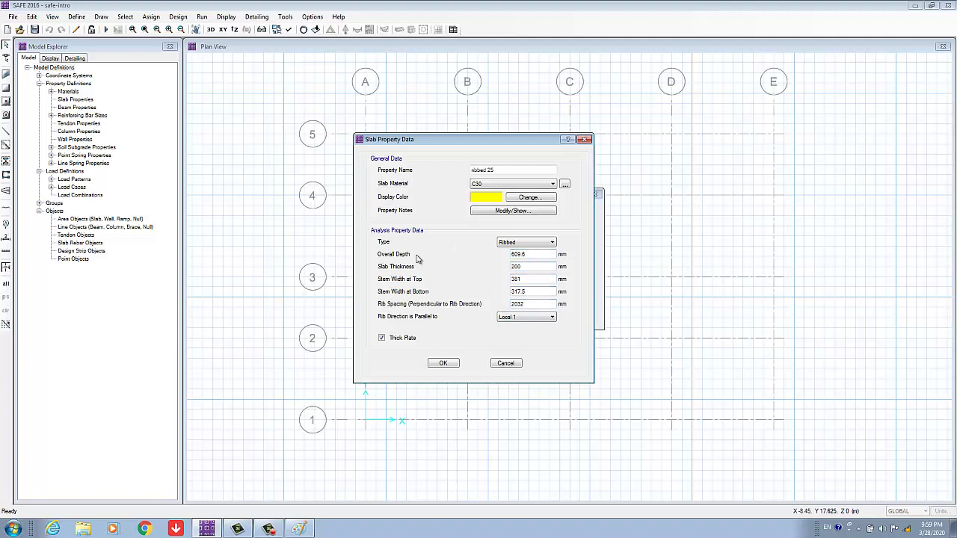
Set the ribbed slab's overall depth to 250 mm
{"action": "left_click_drag", "start_coordinate": [536, 256], "coordinate": [484, 254]}
{"action": "type", "text": "250"}
{"action": "double_click", "coordinate": [517, 267]}
Switch to Paint and move the existing grid sketch to the canvas's right edge to free drawing space
{"action": "left_click", "coordinate": [299, 528]}
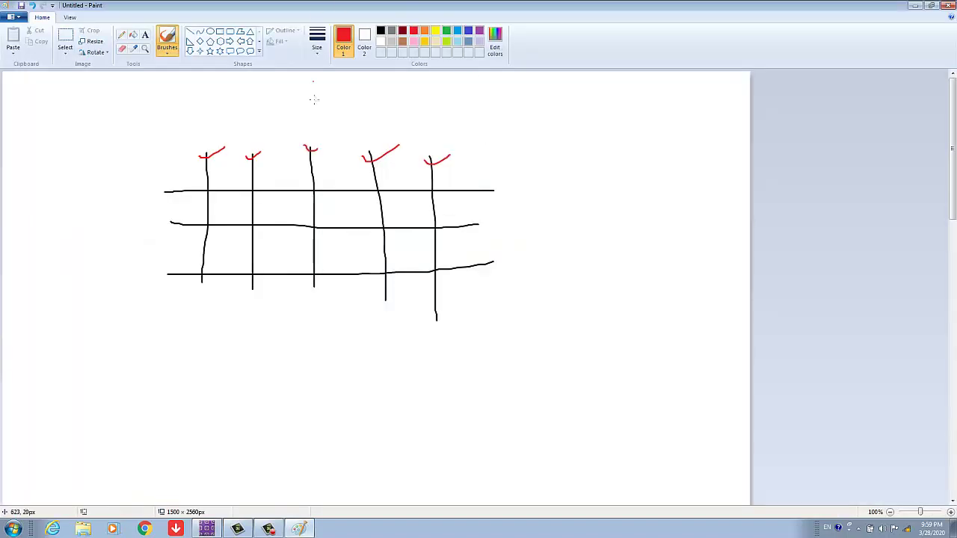
{"action": "left_click", "coordinate": [65, 39]}
{"action": "mouse_move", "coordinate": [536, 120]}
{"action": "left_mouse_down"}
{"action": "mouse_move", "coordinate": [156, 354]}
{"action": "mouse_move", "coordinate": [138, 348]}
{"action": "left_mouse_up"}
{"action": "left_click_drag", "start_coordinate": [536, 157], "coordinate": [950, 146]}
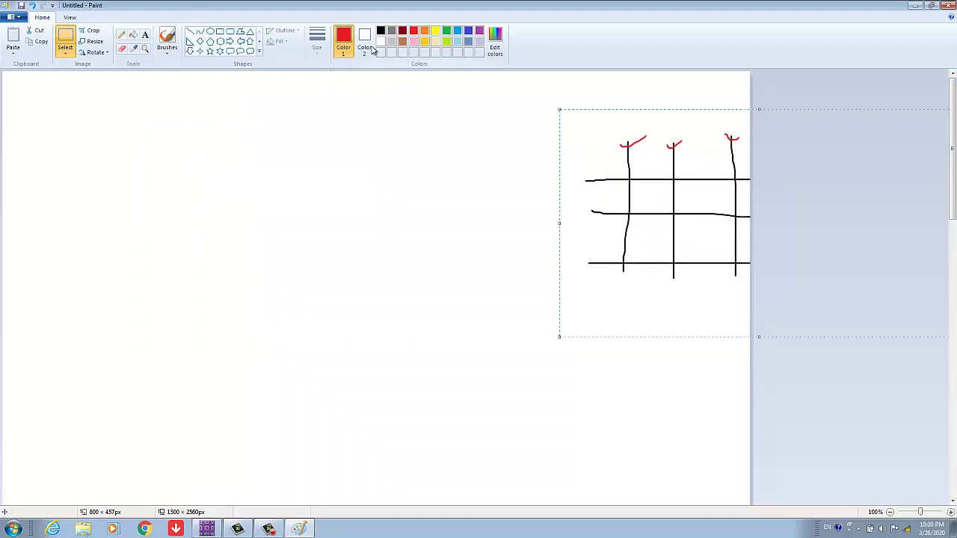
Draw a ribbed slab cross-section in red, with a straight top line and a freehand underside forming two ribs
{"action": "left_click", "coordinate": [192, 33]}
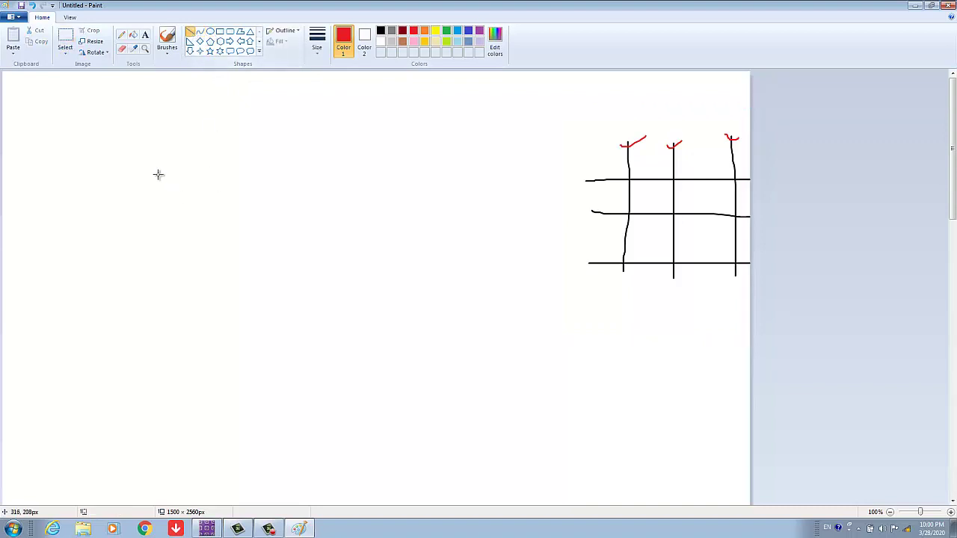
{"action": "left_click_drag", "start_coordinate": [157, 174], "coordinate": [453, 173]}
{"action": "left_click", "coordinate": [282, 32]}
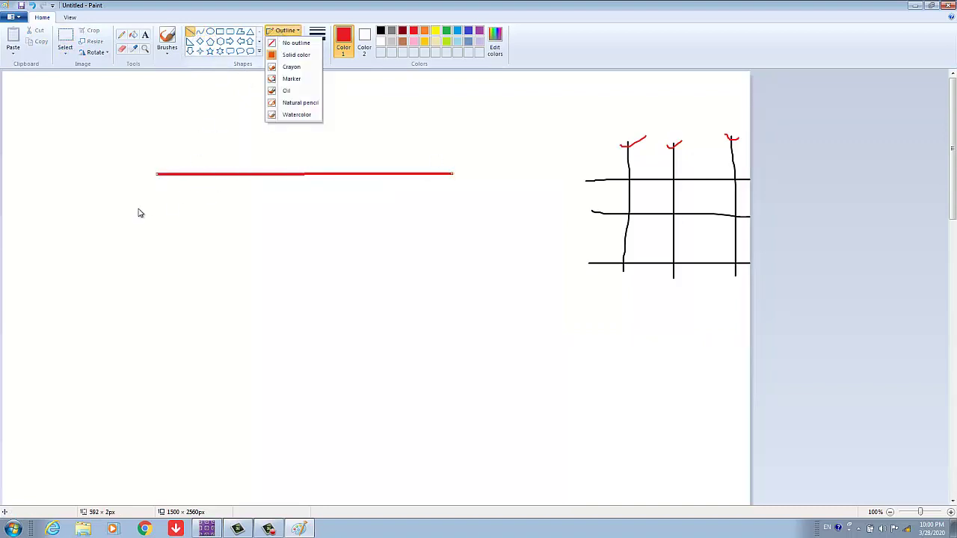
{"action": "left_click", "coordinate": [281, 32]}
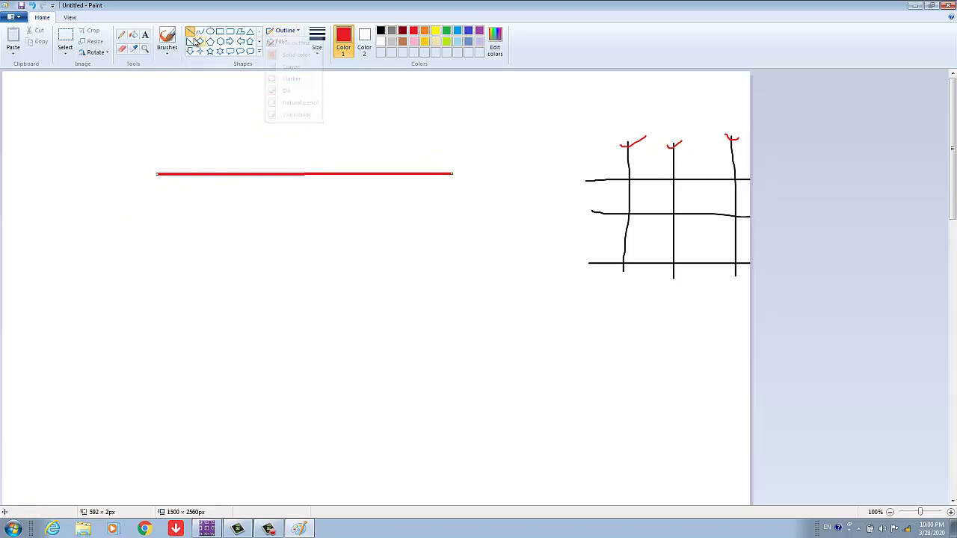
{"action": "left_click", "coordinate": [167, 39]}
{"action": "mouse_move", "coordinate": [157, 190]}
{"action": "left_mouse_down"}
{"action": "mouse_move", "coordinate": [210, 196]}
{"action": "mouse_move", "coordinate": [211, 256]}
{"action": "mouse_move", "coordinate": [239, 228]}
{"action": "mouse_move", "coordinate": [238, 201]}
{"action": "mouse_move", "coordinate": [350, 201]}
{"action": "mouse_move", "coordinate": [351, 265]}
{"action": "mouse_move", "coordinate": [379, 241]}
{"action": "mouse_move", "coordinate": [381, 211]}
{"action": "mouse_move", "coordinate": [480, 198]}
{"action": "left_mouse_up"}
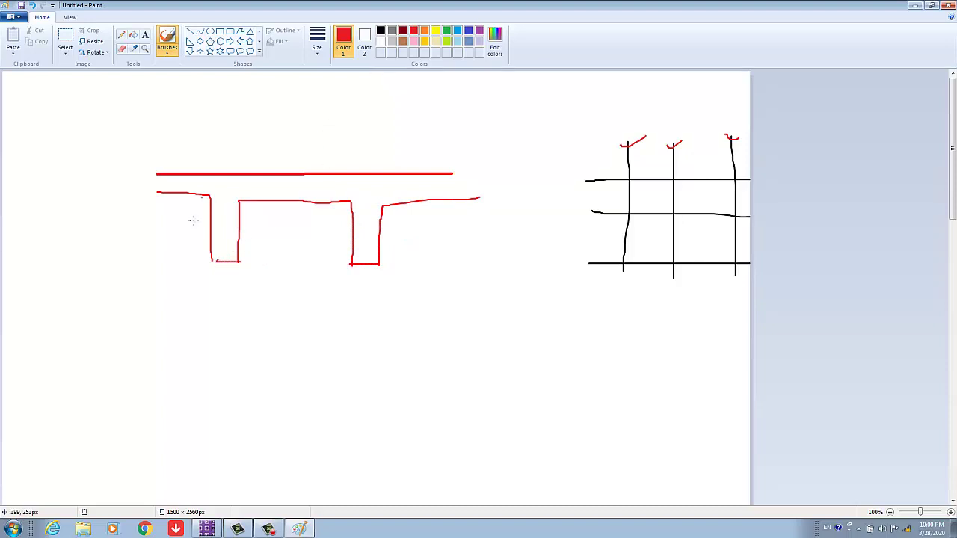
Cross out the three voids between and beside the ribs with red X marks
{"action": "left_click_drag", "start_coordinate": [238, 203], "coordinate": [349, 260]}
{"action": "left_click_drag", "start_coordinate": [350, 202], "coordinate": [236, 260]}
{"action": "left_click_drag", "start_coordinate": [205, 199], "coordinate": [150, 256]}
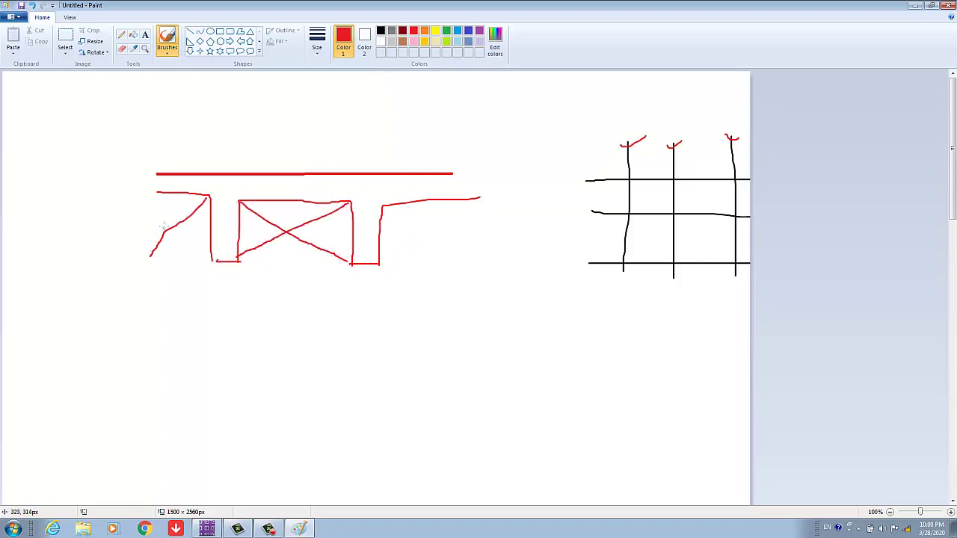
{"action": "left_click_drag", "start_coordinate": [210, 259], "coordinate": [159, 194]}
{"action": "left_click_drag", "start_coordinate": [382, 264], "coordinate": [454, 215]}
{"action": "left_click_drag", "start_coordinate": [383, 205], "coordinate": [477, 267]}
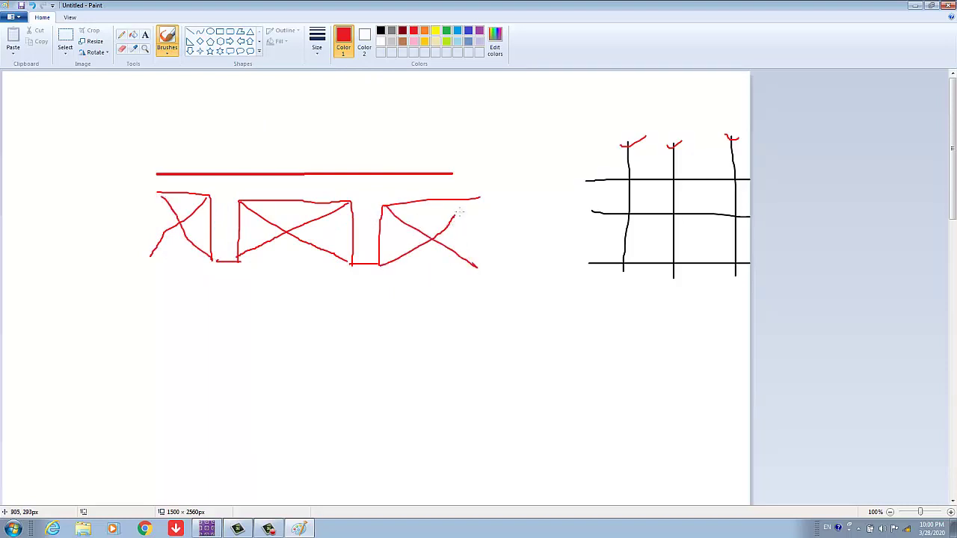
{"action": "left_click_drag", "start_coordinate": [459, 213], "coordinate": [471, 200]}
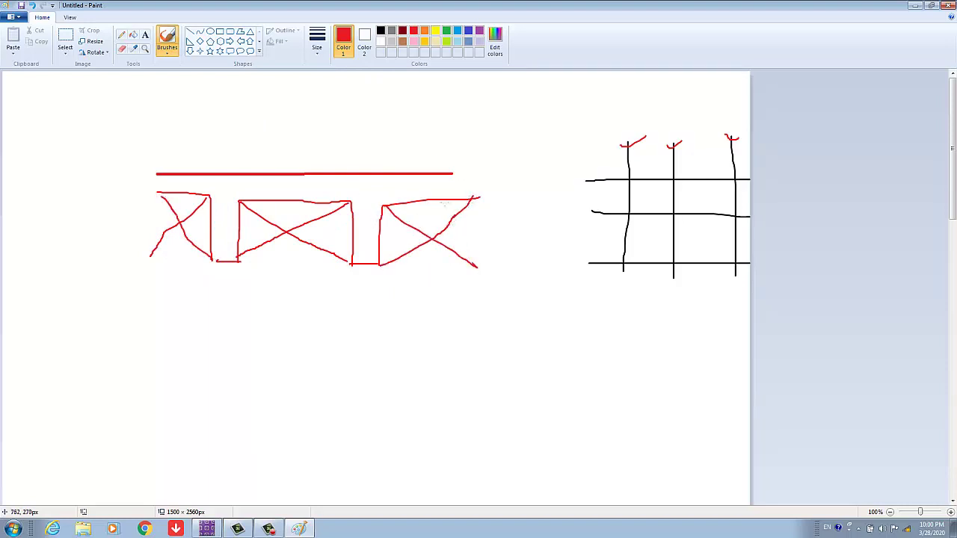
Mark the slab thickness in blue beside the section, and set the slab thickness to 70 mm in SAFE
{"action": "left_click", "coordinate": [468, 31]}
{"action": "left_click_drag", "start_coordinate": [494, 187], "coordinate": [499, 196]}
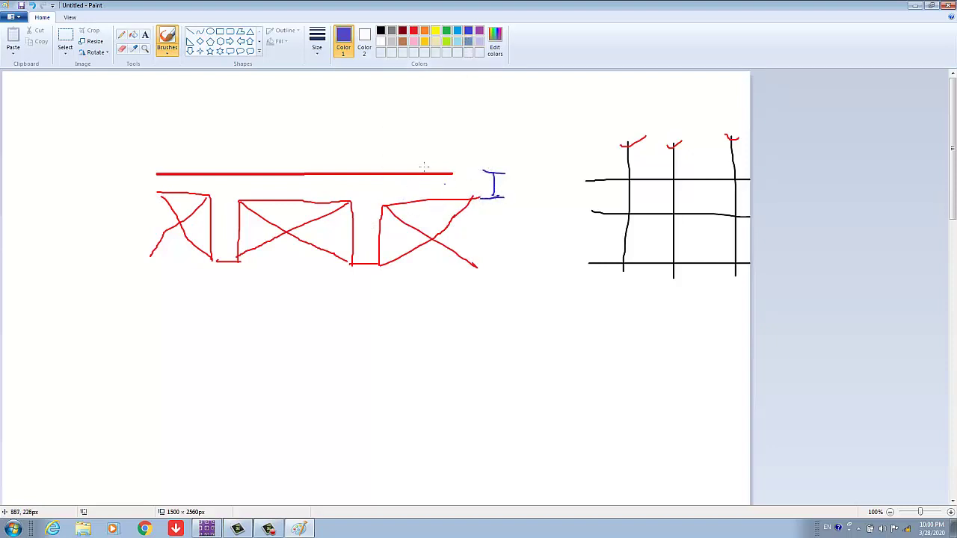
{"action": "left_click", "coordinate": [206, 529]}
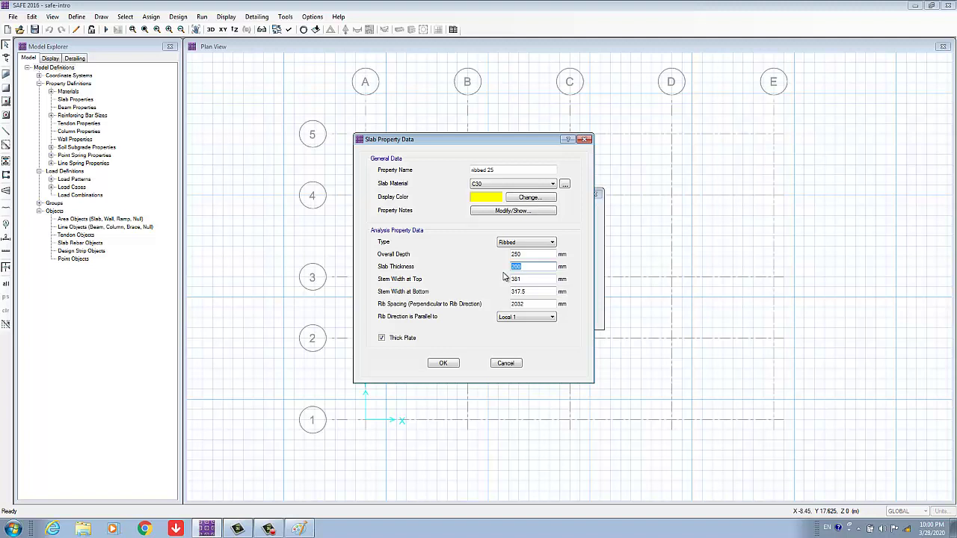
{"action": "type", "text": "70"}
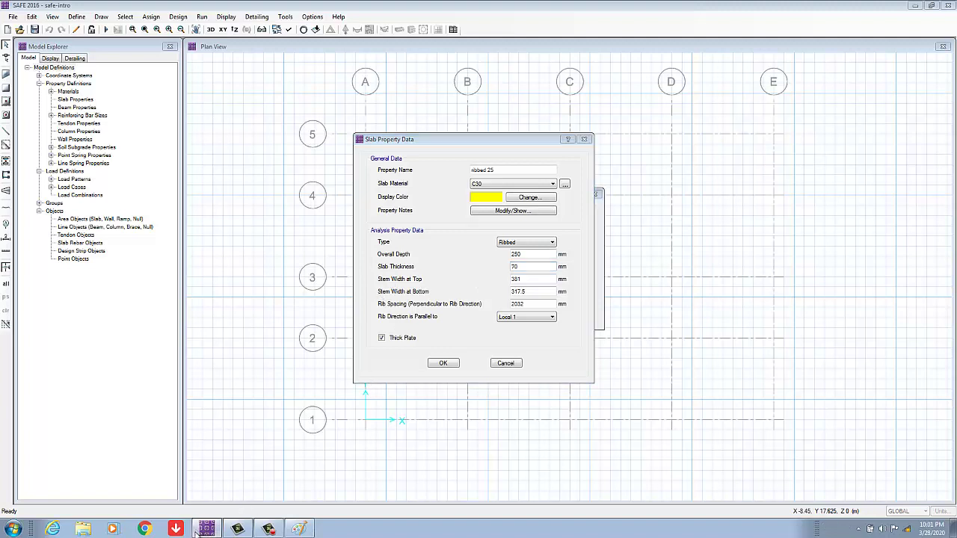
Switch to Paint, circle both rib bottoms and one rib top in blue, and sketch a trapezoid below the section
{"action": "left_click", "coordinate": [299, 528]}
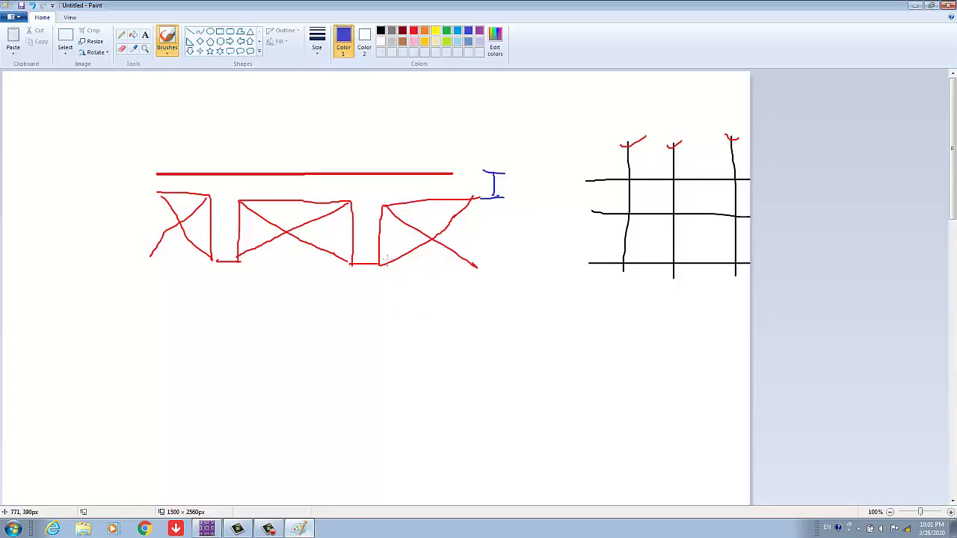
{"action": "mouse_move", "coordinate": [387, 257]}
{"action": "left_mouse_down"}
{"action": "mouse_move", "coordinate": [344, 246]}
{"action": "mouse_move", "coordinate": [335, 265]}
{"action": "mouse_move", "coordinate": [392, 260]}
{"action": "left_mouse_up"}
{"action": "mouse_move", "coordinate": [265, 251]}
{"action": "left_mouse_down"}
{"action": "mouse_move", "coordinate": [216, 244]}
{"action": "mouse_move", "coordinate": [207, 259]}
{"action": "mouse_move", "coordinate": [224, 277]}
{"action": "mouse_move", "coordinate": [261, 275]}
{"action": "mouse_move", "coordinate": [260, 252]}
{"action": "left_mouse_up"}
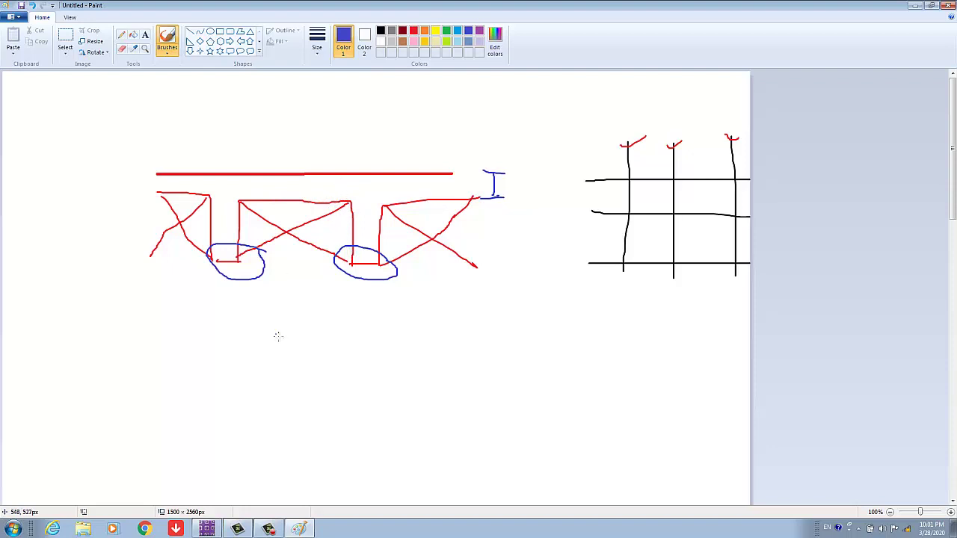
{"action": "mouse_move", "coordinate": [267, 325]}
{"action": "left_mouse_down"}
{"action": "mouse_move", "coordinate": [351, 324]}
{"action": "mouse_move", "coordinate": [385, 384]}
{"action": "mouse_move", "coordinate": [235, 374]}
{"action": "mouse_move", "coordinate": [262, 356]}
{"action": "mouse_move", "coordinate": [271, 329]}
{"action": "left_mouse_up"}
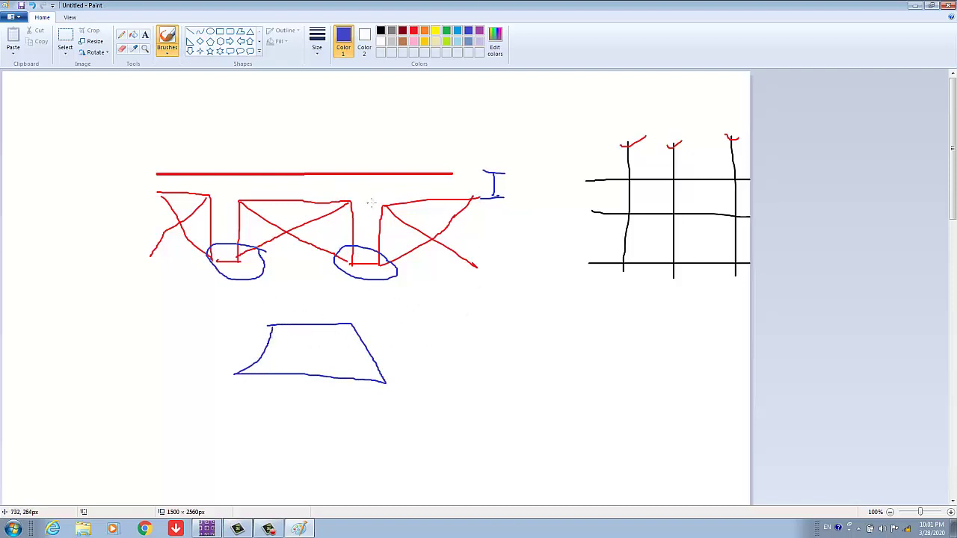
{"action": "mouse_move", "coordinate": [371, 202]}
{"action": "left_mouse_down"}
{"action": "mouse_move", "coordinate": [344, 193]}
{"action": "mouse_move", "coordinate": [348, 217]}
{"action": "mouse_move", "coordinate": [400, 212]}
{"action": "mouse_move", "coordinate": [384, 191]}
{"action": "left_mouse_up"}
Switch to SAFE and set the stem width to 150 mm at both top and bottom
{"action": "left_click", "coordinate": [206, 528]}
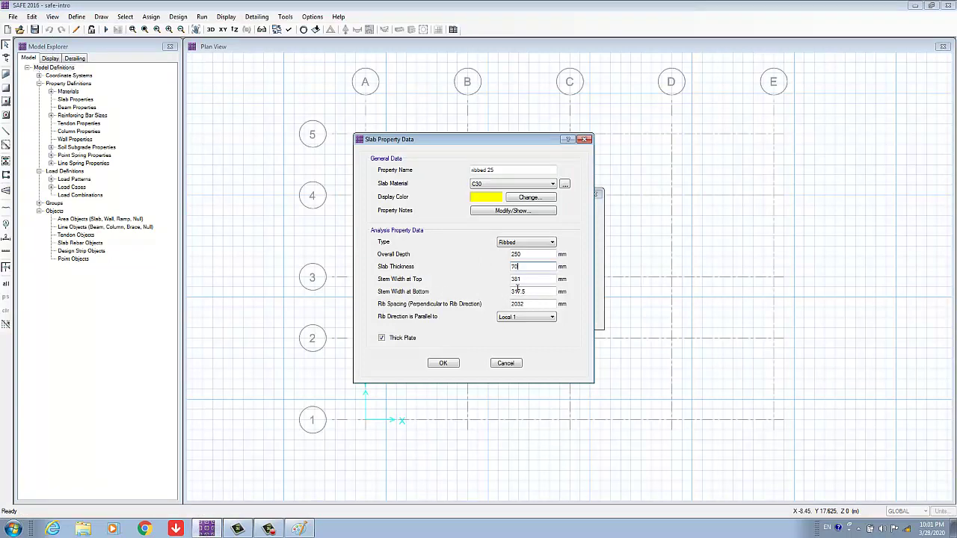
{"action": "key", "text": "Tab"}
{"action": "type", "text": "15"}
{"action": "key", "text": "Tab"}
{"action": "type", "text": "15"}
Switch to Paint and draw vertical centrelines through the two ribs with a double-headed spacing arrow between them
{"action": "left_click", "coordinate": [298, 529]}
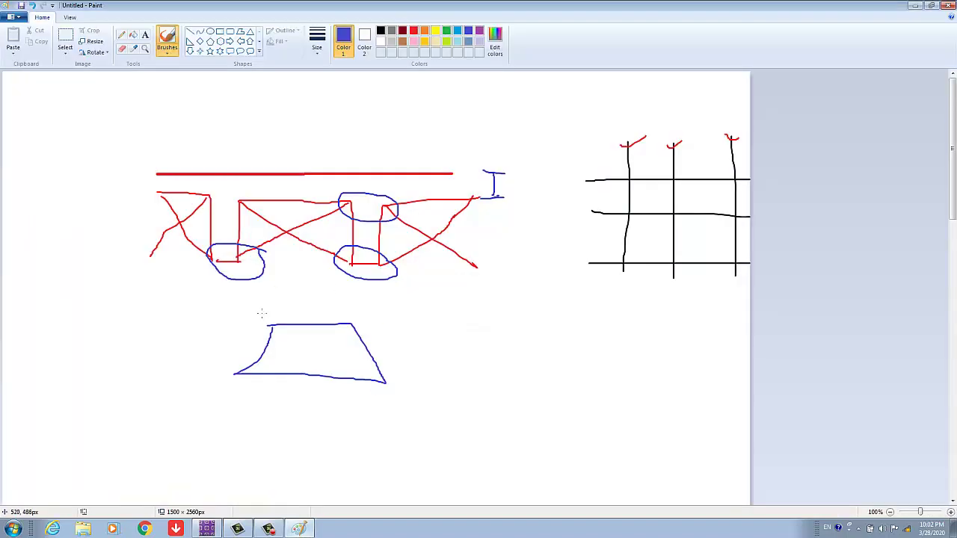
{"action": "left_click_drag", "start_coordinate": [226, 99], "coordinate": [225, 314]}
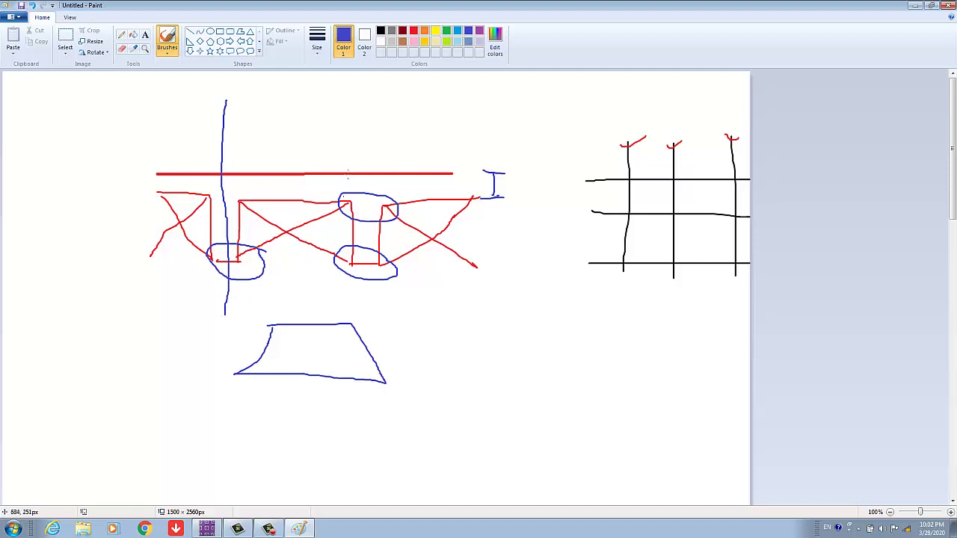
{"action": "left_click_drag", "start_coordinate": [365, 102], "coordinate": [367, 320]}
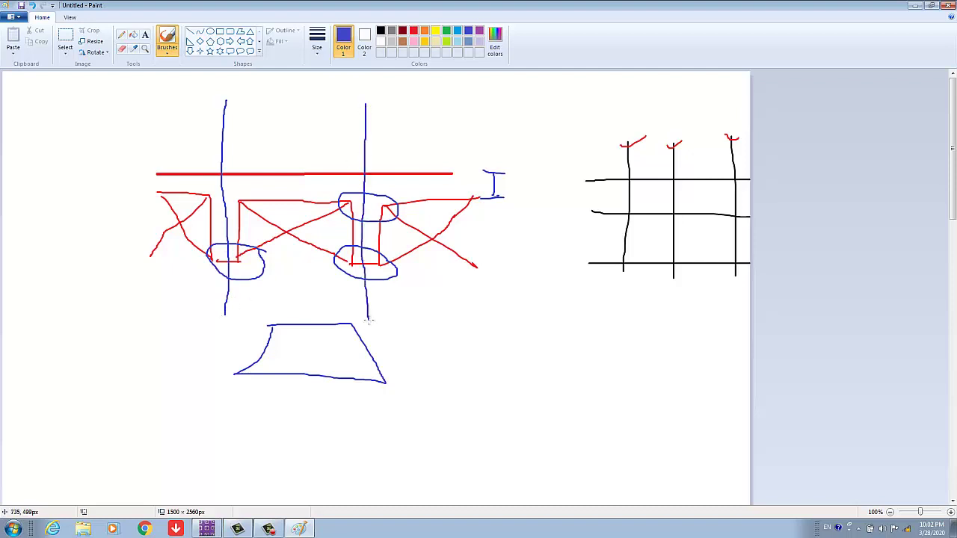
{"action": "mouse_move", "coordinate": [361, 113]}
{"action": "left_mouse_down"}
{"action": "mouse_move", "coordinate": [367, 135]}
{"action": "mouse_move", "coordinate": [356, 141]}
{"action": "mouse_move", "coordinate": [364, 132]}
{"action": "mouse_move", "coordinate": [221, 131]}
{"action": "mouse_move", "coordinate": [239, 121]}
{"action": "mouse_move", "coordinate": [220, 130]}
{"action": "mouse_move", "coordinate": [251, 153]}
{"action": "left_mouse_up"}
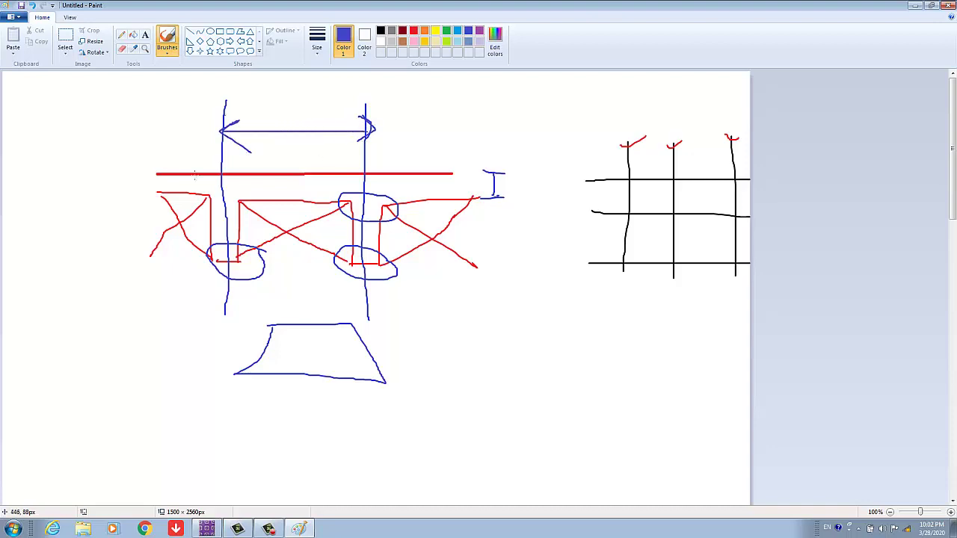
Switch to SAFE, set the rib spacing to 550 mm and make the rib direction parallel to Local 2
{"action": "left_click", "coordinate": [206, 529]}
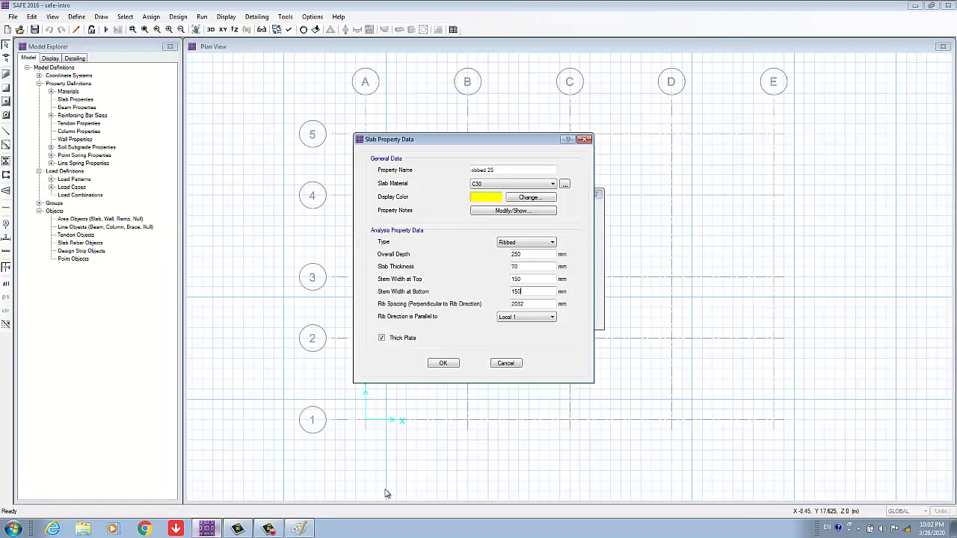
{"action": "key", "text": "Tab"}
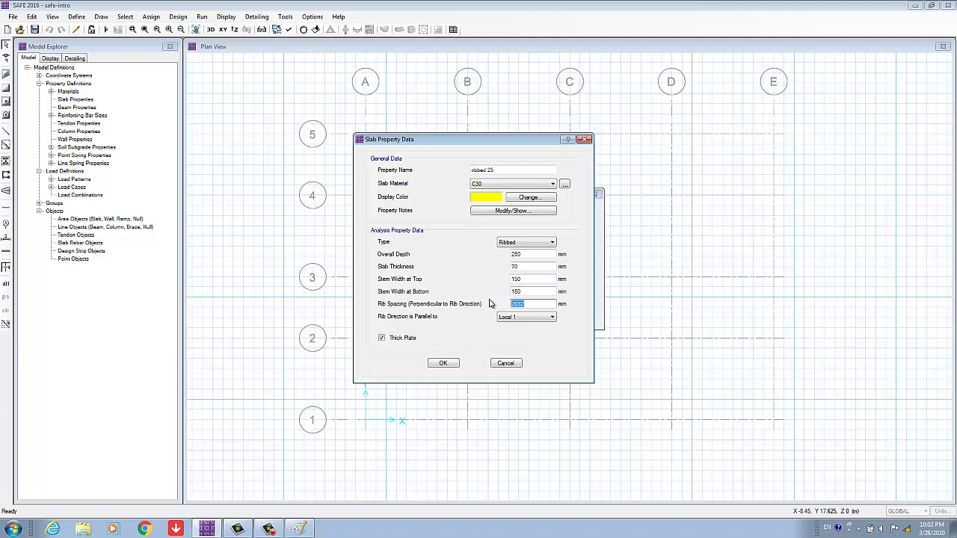
{"action": "type", "text": "550"}
{"action": "left_click", "coordinate": [530, 320]}
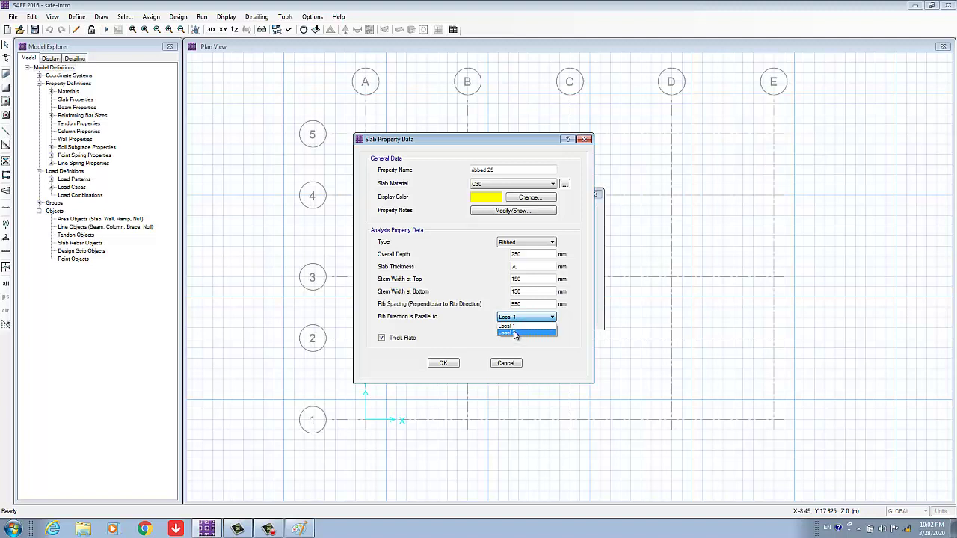
{"action": "left_click", "coordinate": [518, 333]}
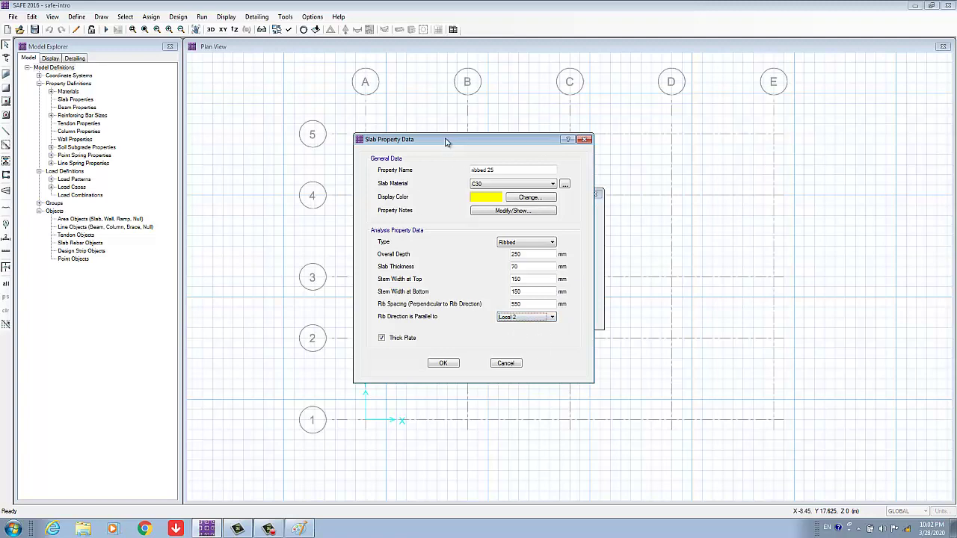
Turn off Thick Plate for the ribbed slab and accept the slab property definitions
{"action": "mouse_move", "coordinate": [448, 140]}
{"action": "left_mouse_down"}
{"action": "mouse_move", "coordinate": [471, 150]}
{"action": "mouse_move", "coordinate": [448, 147]}
{"action": "left_mouse_up"}
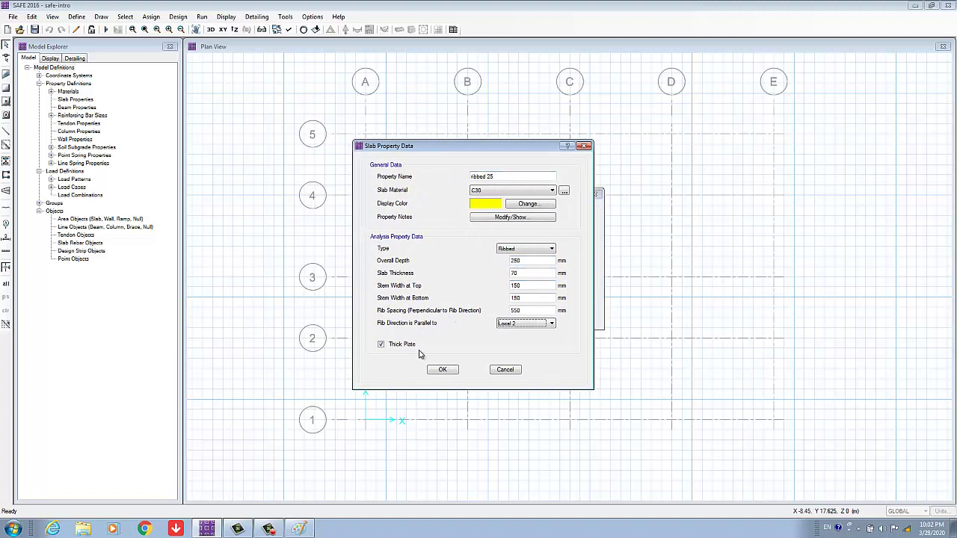
{"action": "left_click", "coordinate": [381, 344]}
{"action": "left_click", "coordinate": [506, 189]}
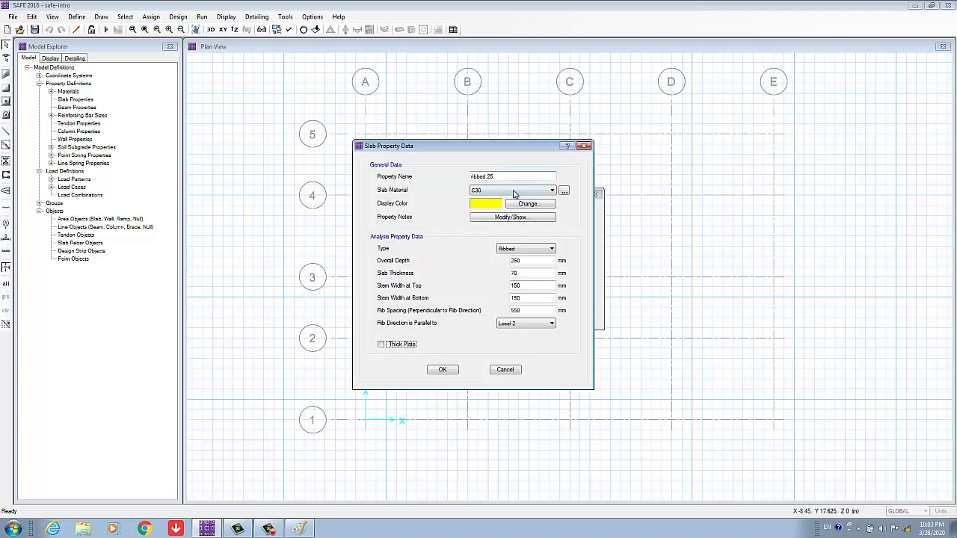
{"action": "left_click", "coordinate": [500, 178]}
{"action": "left_click", "coordinate": [443, 370]}
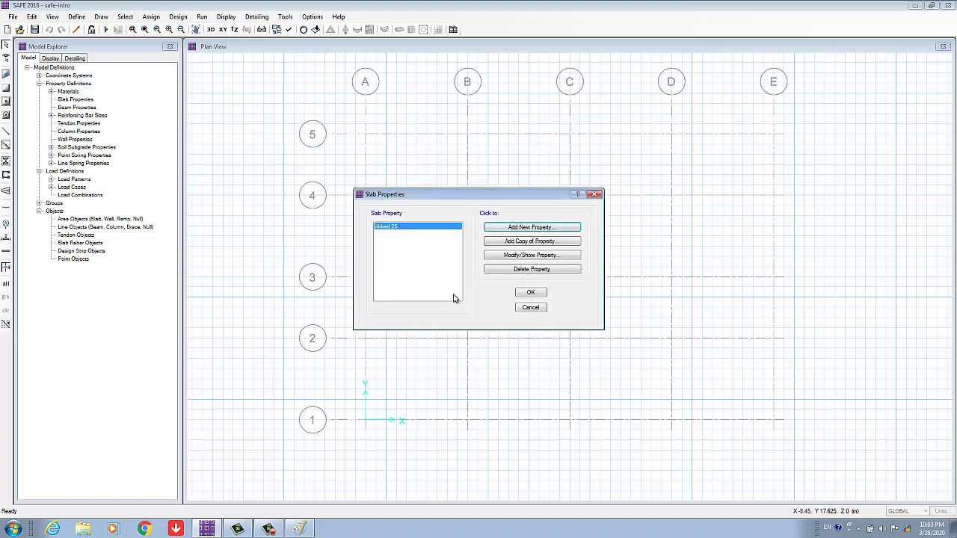
{"action": "left_click", "coordinate": [529, 293]}
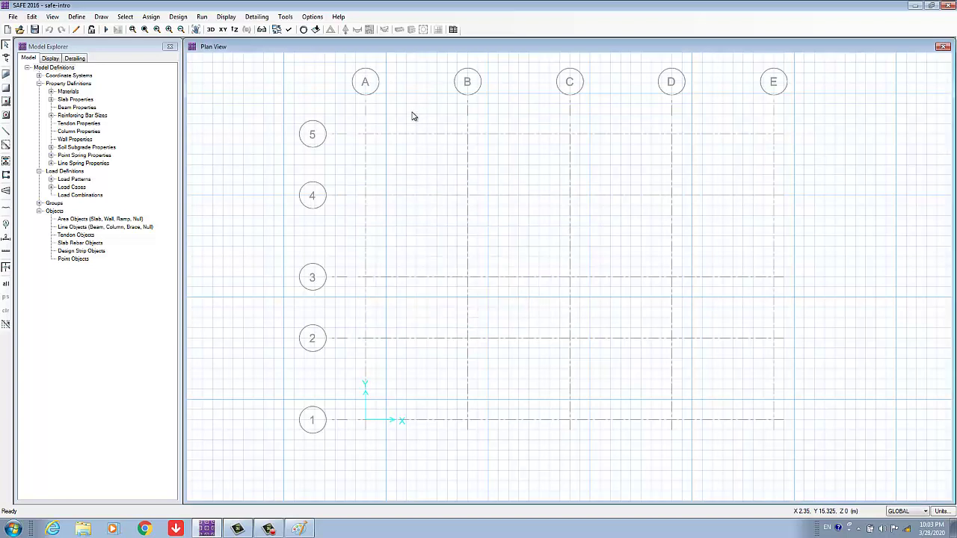
Start a new beam property and name it BEAM 30*60
{"action": "left_click", "coordinate": [78, 17]}
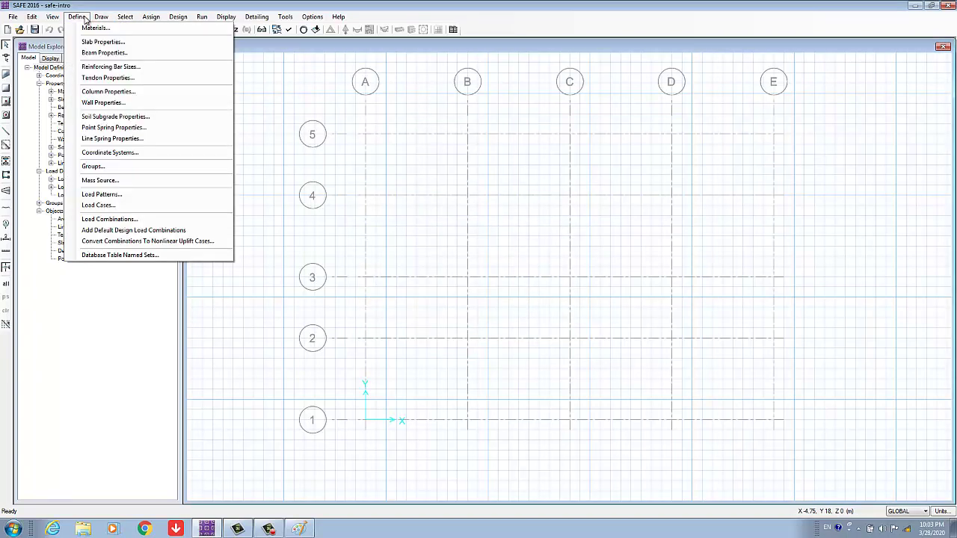
{"action": "left_click", "coordinate": [100, 52]}
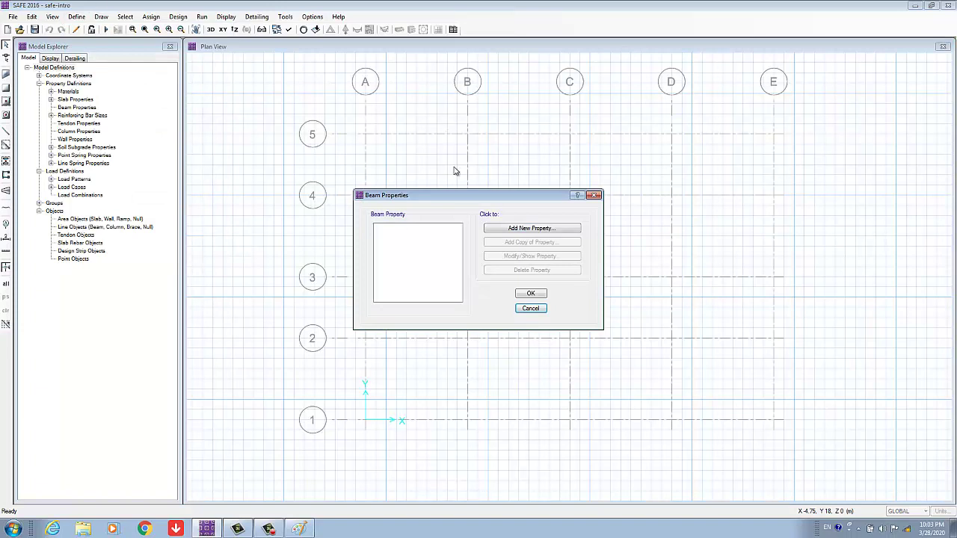
{"action": "left_click_drag", "start_coordinate": [497, 195], "coordinate": [493, 173]}
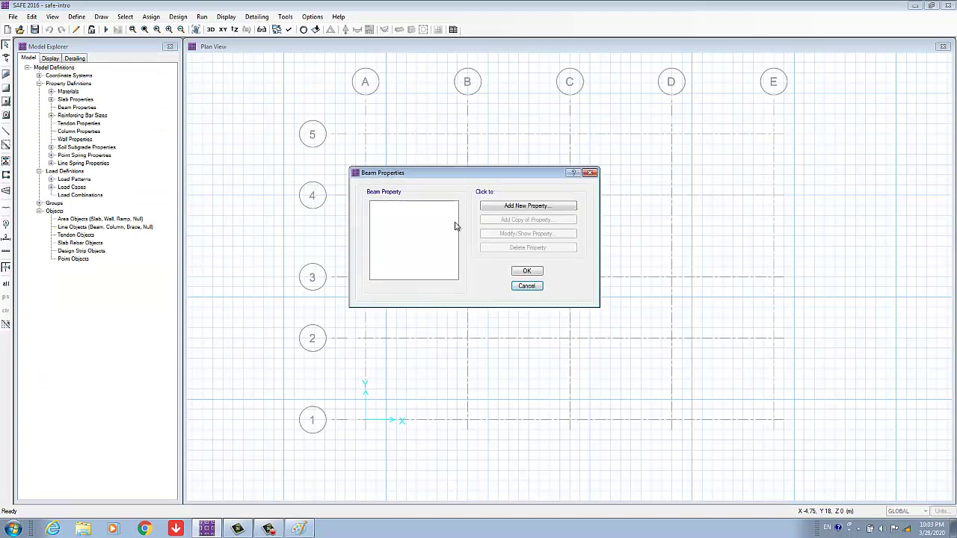
{"action": "left_click", "coordinate": [516, 208]}
{"action": "left_click", "coordinate": [404, 160]}
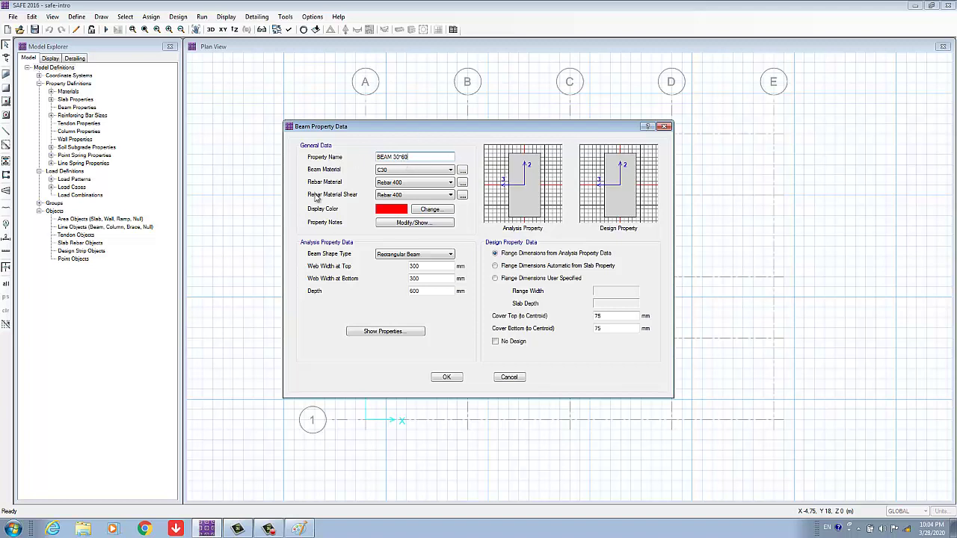
Assign C30 as the beam material, Rebar 400 as the rebar material and rebar 320 as the shear rebar material
{"action": "left_click", "coordinate": [388, 173]}
{"action": "left_click", "coordinate": [388, 172]}
{"action": "left_click", "coordinate": [388, 172]}
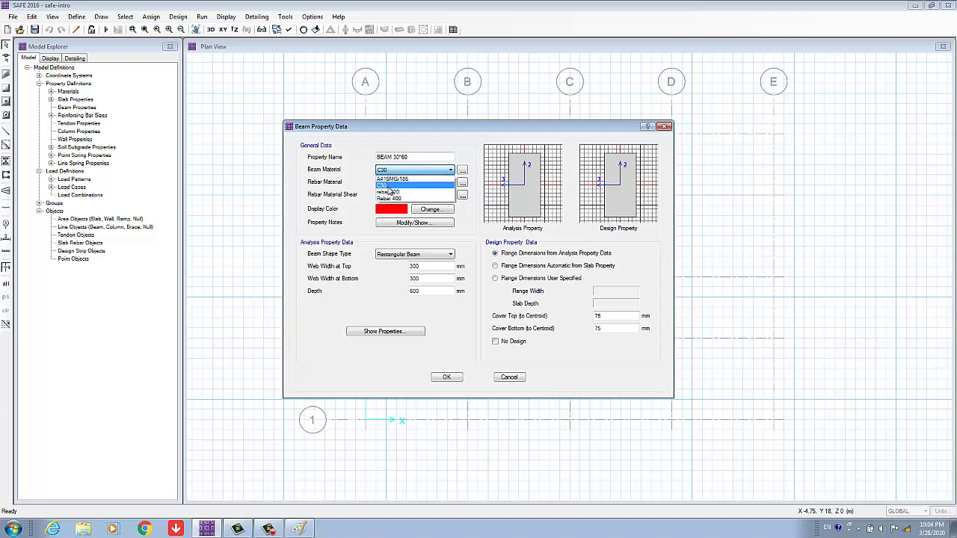
{"action": "left_click", "coordinate": [386, 186]}
{"action": "left_click", "coordinate": [406, 162]}
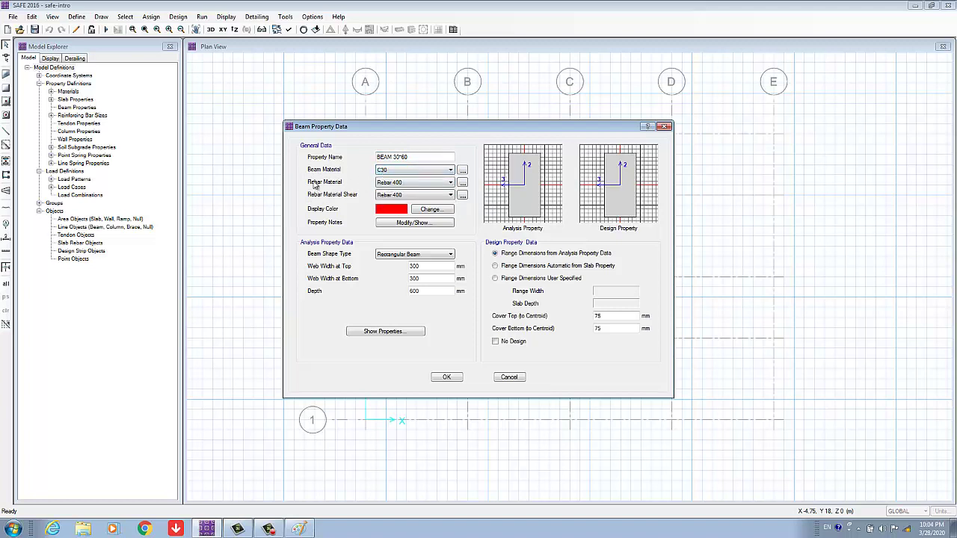
{"action": "left_click", "coordinate": [394, 182]}
{"action": "left_click", "coordinate": [399, 191]}
{"action": "left_click", "coordinate": [394, 196]}
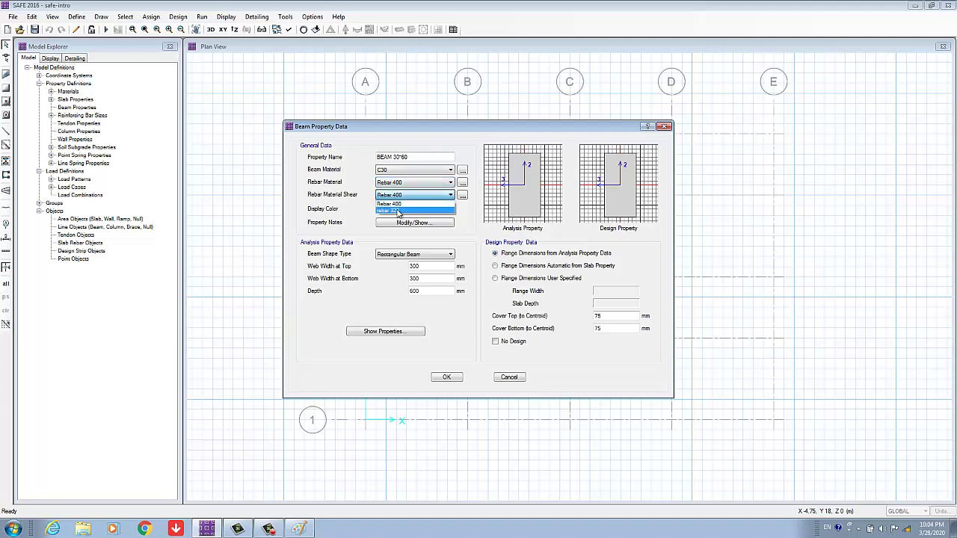
{"action": "left_click", "coordinate": [392, 208]}
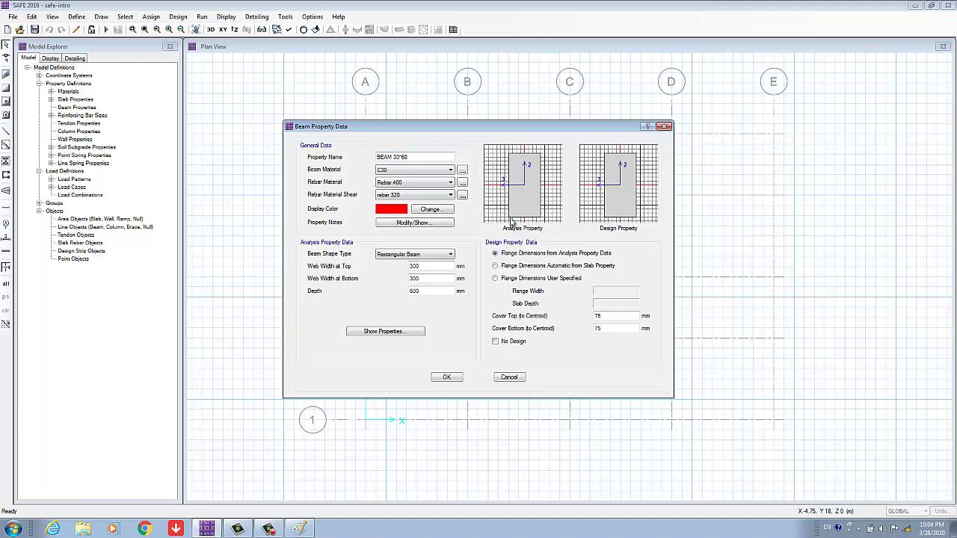
Check the rectangular beam's web widths and depth, and accept the beam property definitions
{"action": "double_click", "coordinate": [422, 267]}
{"action": "double_click", "coordinate": [417, 278]}
{"action": "double_click", "coordinate": [390, 289]}
{"action": "double_click", "coordinate": [416, 278]}
{"action": "double_click", "coordinate": [421, 266]}
{"action": "key", "text": "Tab"}
{"action": "key", "text": "Tab"}
{"action": "left_click", "coordinate": [448, 377]}
{"action": "left_click", "coordinate": [527, 271]}
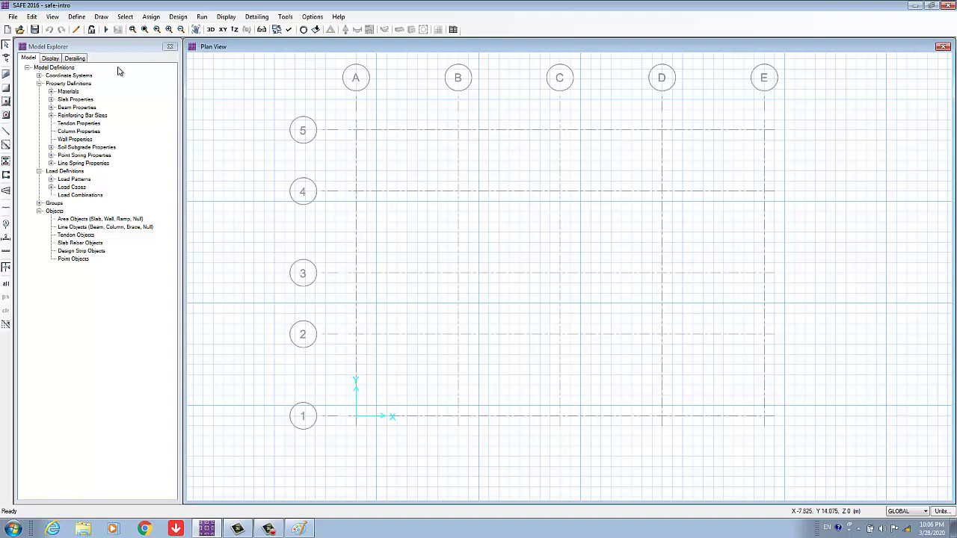
Draw a rectangular slab with the ribbed 25 property from grid point A-5 to E-1, and delete it
{"action": "left_click", "coordinate": [6, 91]}
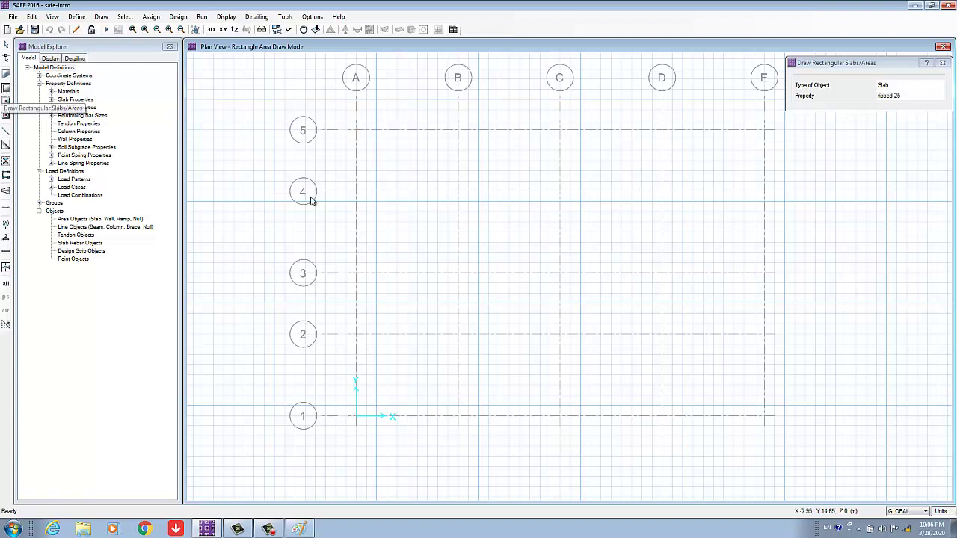
{"action": "left_click_drag", "start_coordinate": [356, 129], "coordinate": [764, 416]}
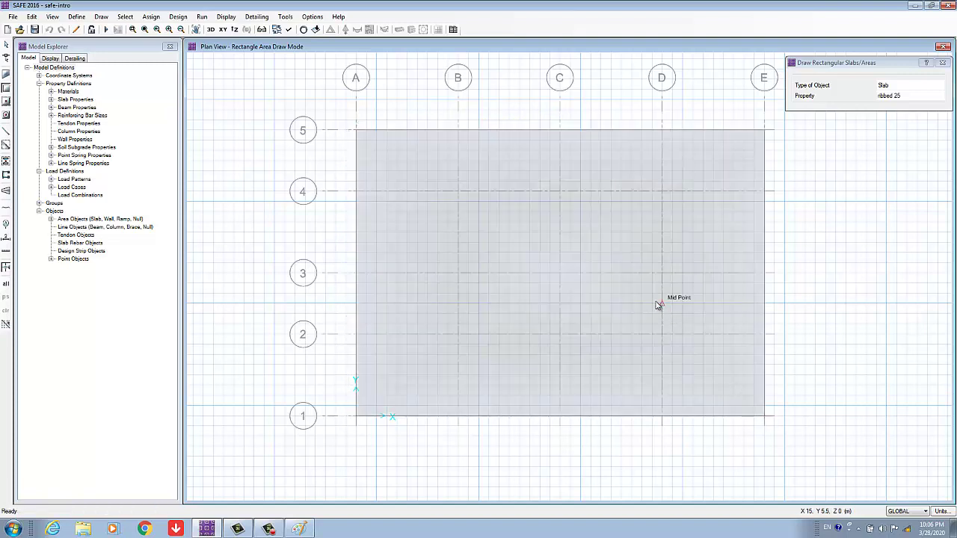
{"action": "key", "text": "Escape"}
{"action": "left_click", "coordinate": [621, 254]}
{"action": "key", "text": "Delete"}
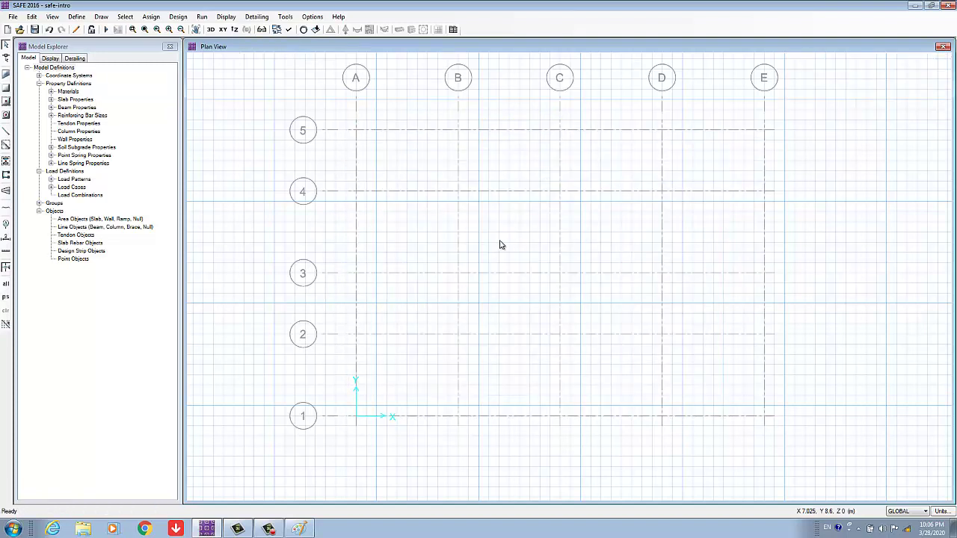
Draw a polygonal ribbed 25 slab through grid points A-4, B-4, B-5, E-5, E-1 and A-1, and finish drawing
{"action": "left_click", "coordinate": [5, 76]}
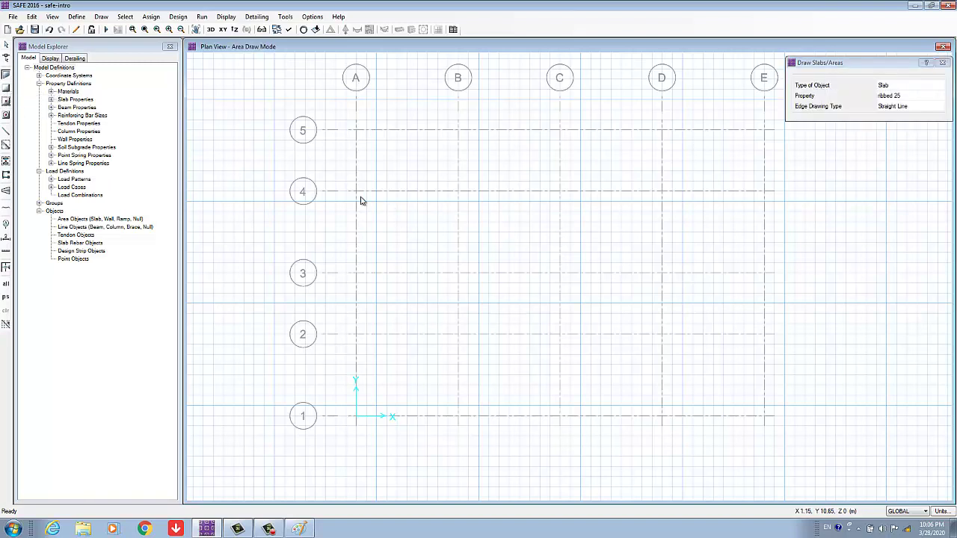
{"action": "left_click", "coordinate": [356, 191]}
{"action": "left_click", "coordinate": [457, 191]}
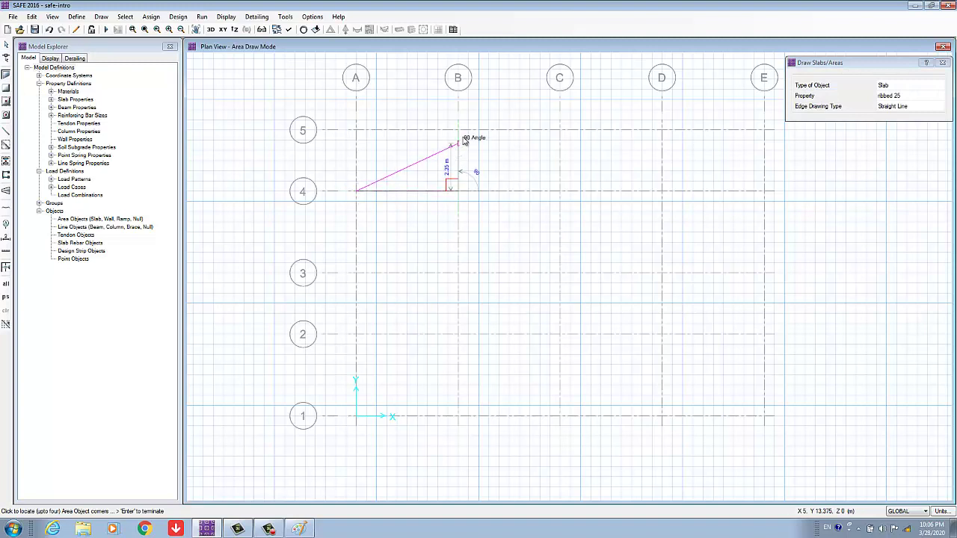
{"action": "left_click", "coordinate": [458, 130]}
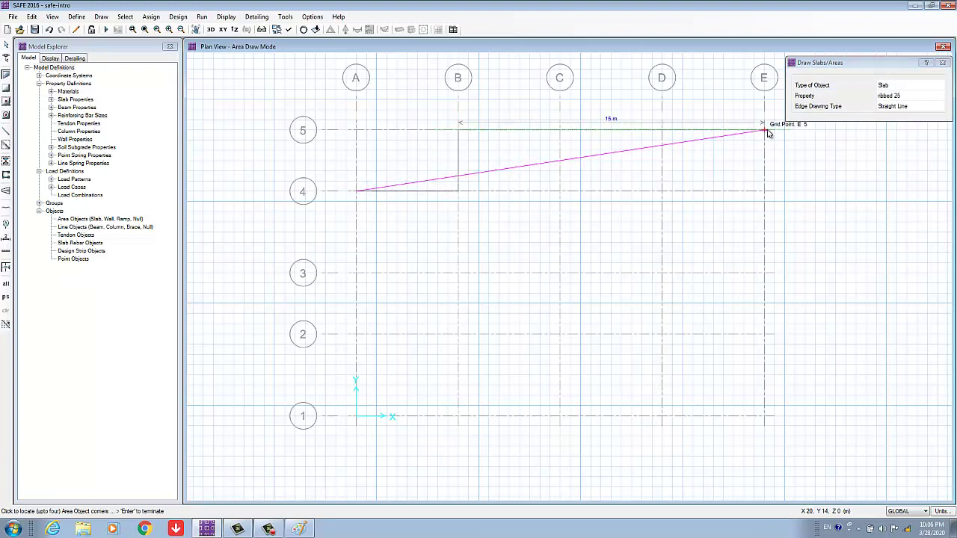
{"action": "left_click", "coordinate": [770, 132]}
{"action": "left_click", "coordinate": [764, 417]}
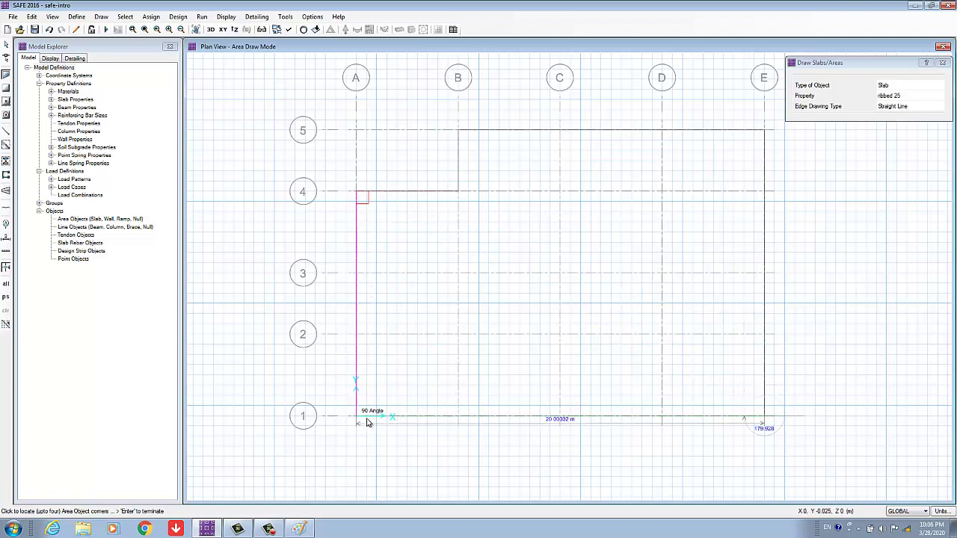
{"action": "left_click", "coordinate": [358, 417]}
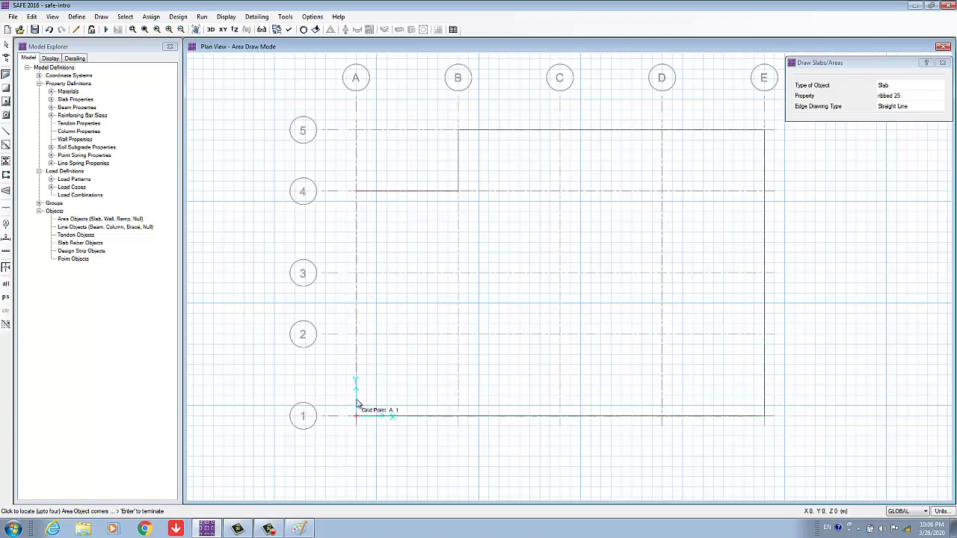
{"action": "left_click", "coordinate": [356, 192]}
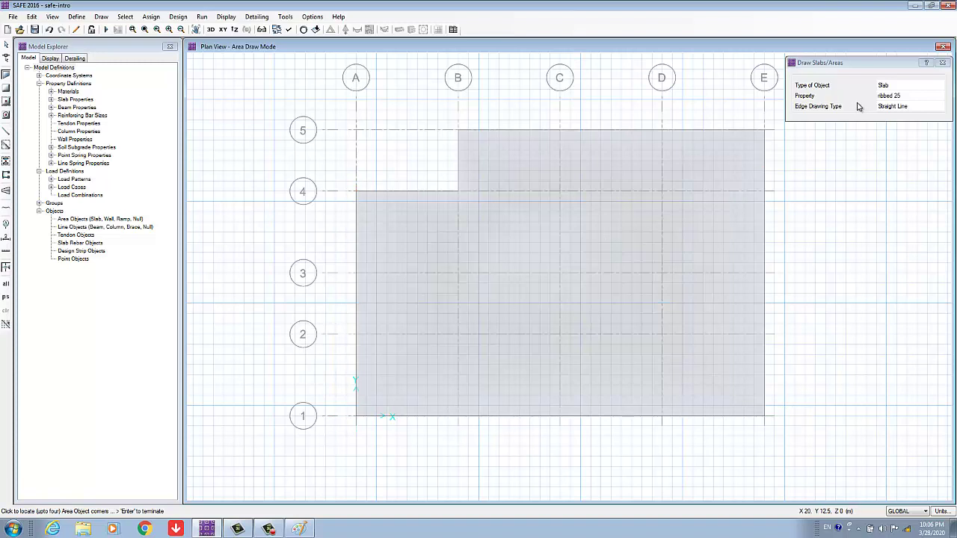
{"action": "left_click", "coordinate": [942, 63]}
{"action": "key", "text": "Escape"}
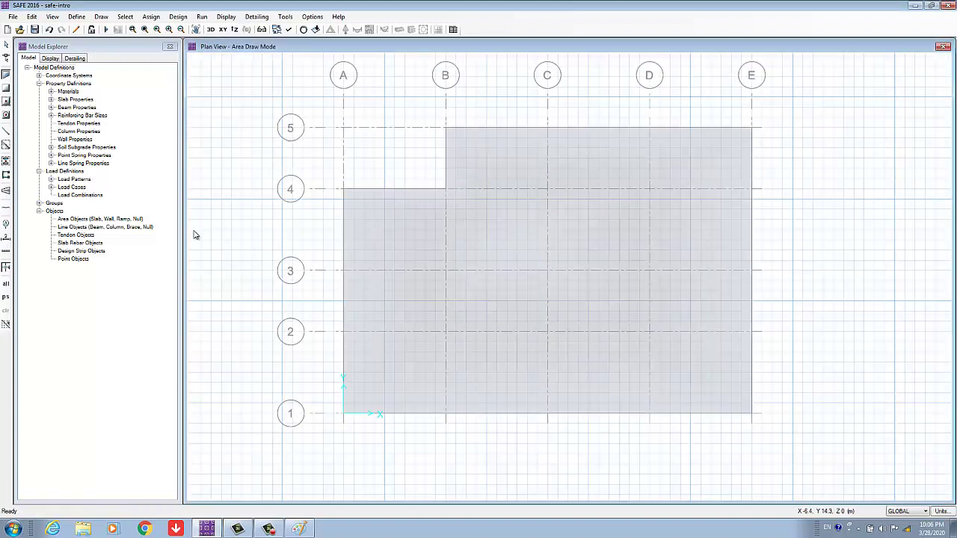
Add a rectangular column property in C30, 600 mm parallel to the 2-axis and 300 mm parallel to the 3-axis, and accept the column definitions
{"action": "left_click", "coordinate": [77, 17]}
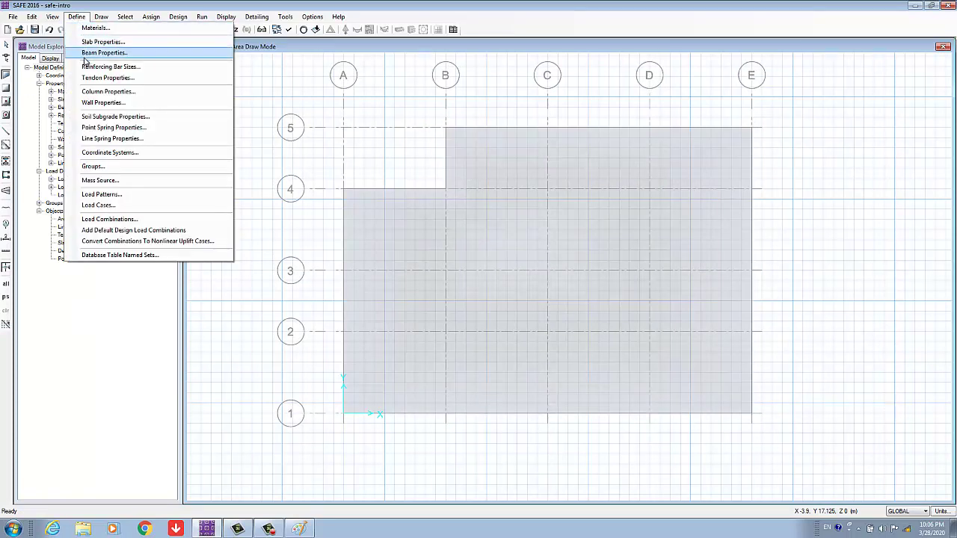
{"action": "left_click", "coordinate": [101, 91]}
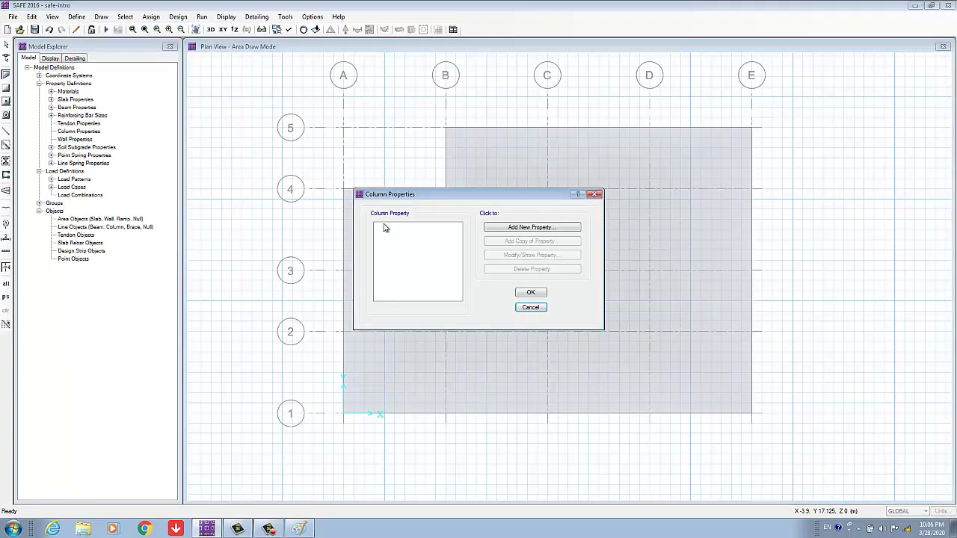
{"action": "left_click", "coordinate": [537, 227]}
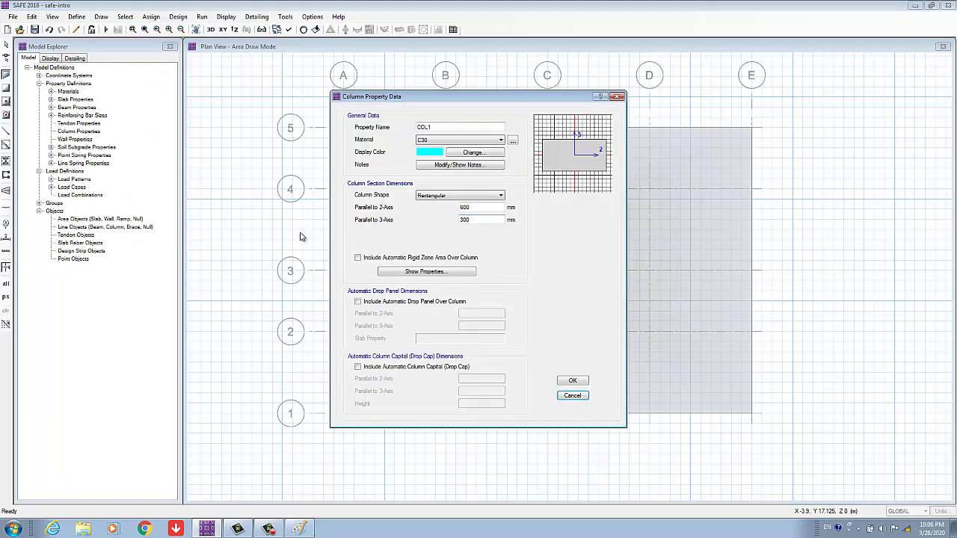
{"action": "left_click_drag", "start_coordinate": [468, 92], "coordinate": [716, 119]}
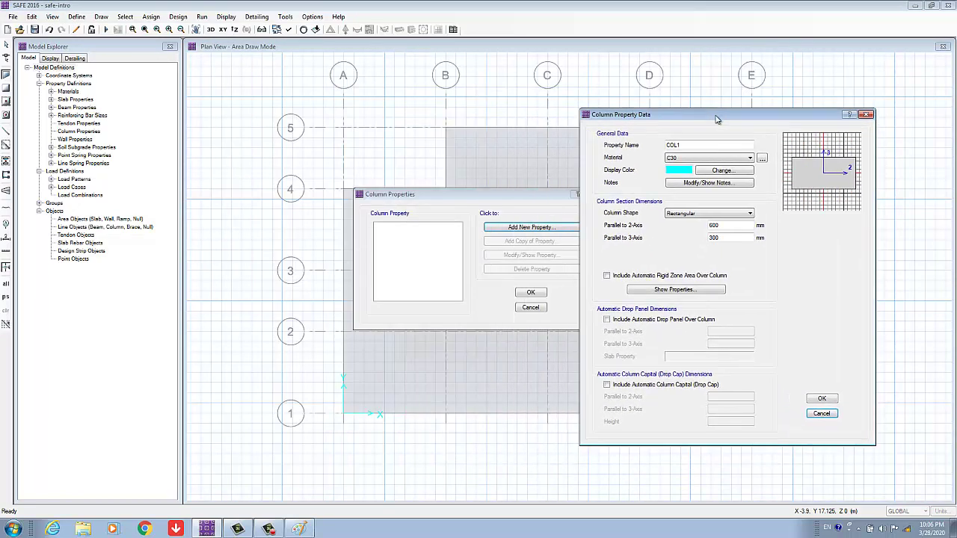
{"action": "left_click_drag", "start_coordinate": [642, 114], "coordinate": [460, 103]}
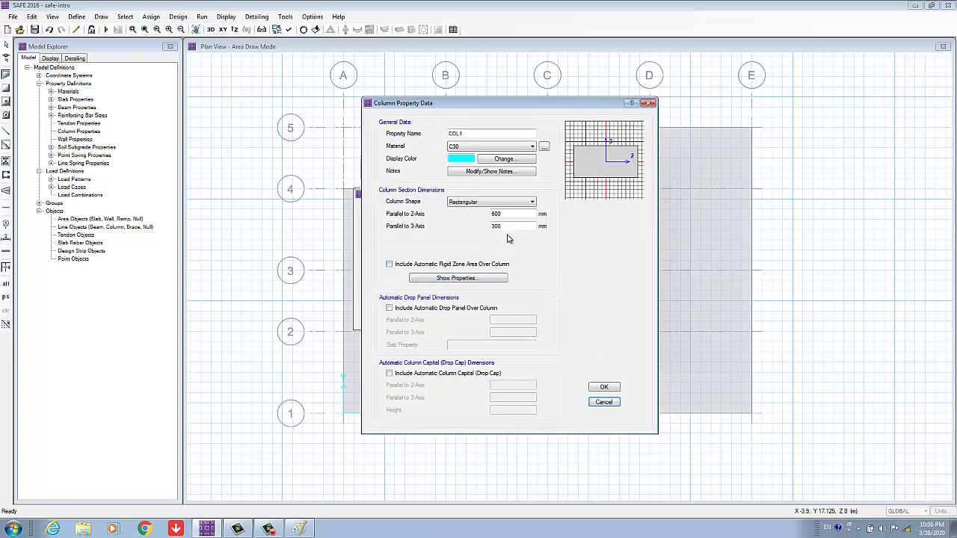
{"action": "left_click_drag", "start_coordinate": [499, 216], "coordinate": [470, 216]}
{"action": "left_click", "coordinate": [475, 150]}
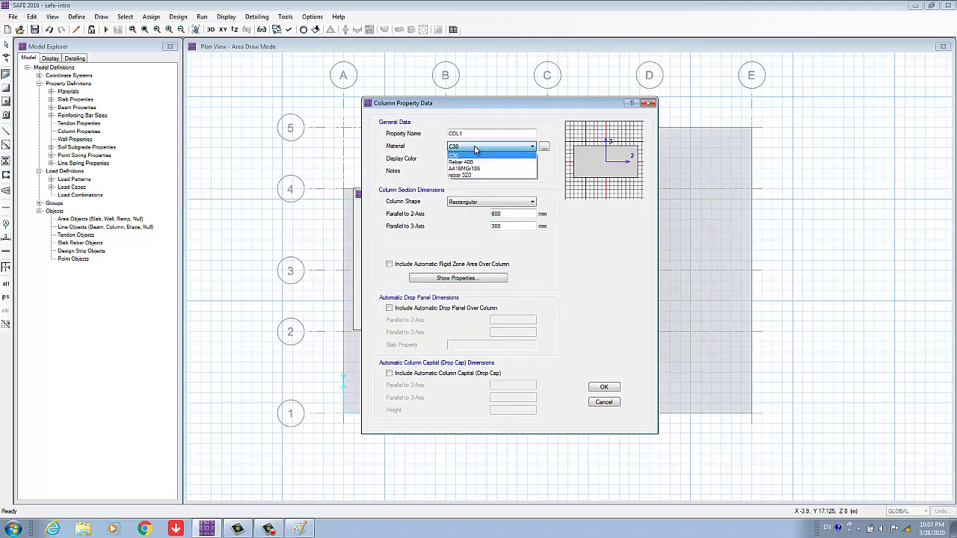
{"action": "left_click", "coordinate": [479, 155]}
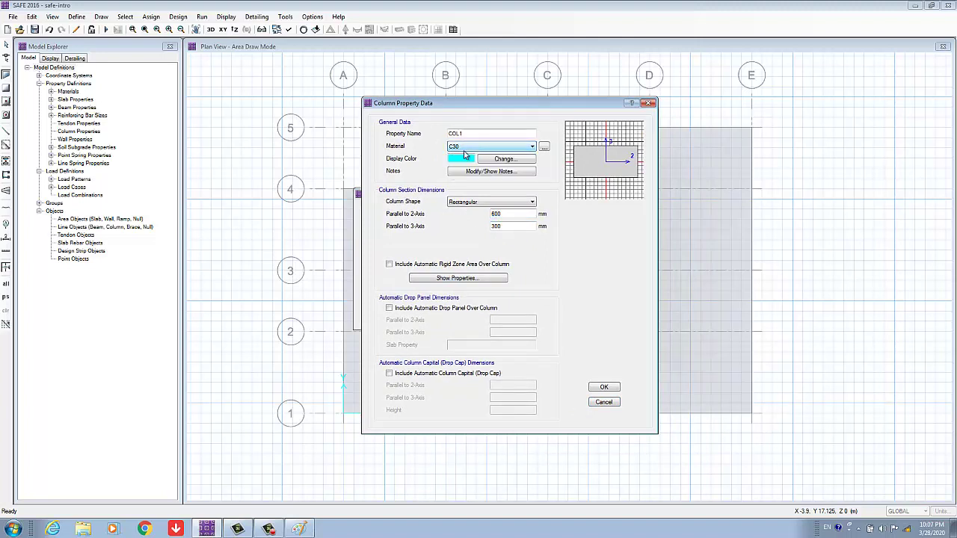
{"action": "left_click", "coordinate": [498, 215]}
{"action": "left_click", "coordinate": [607, 387]}
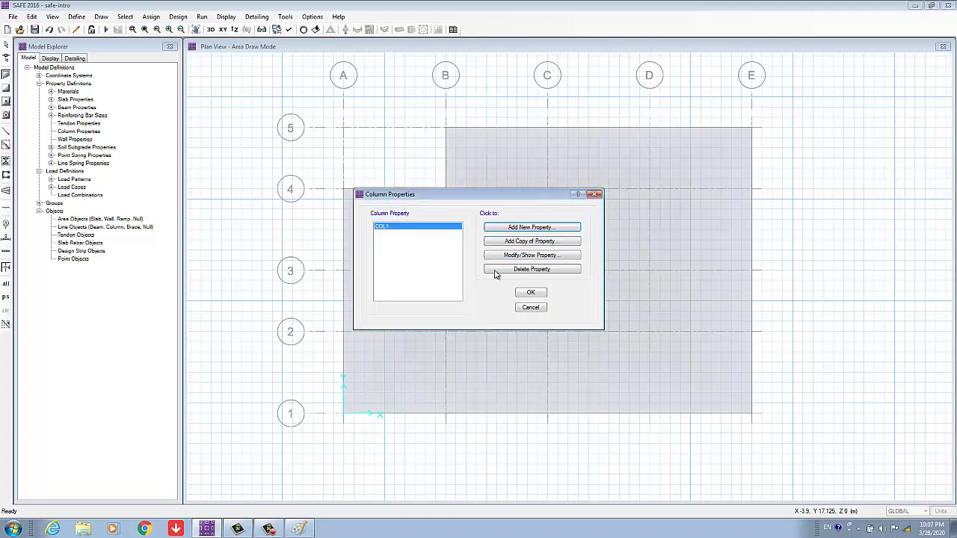
{"action": "left_click", "coordinate": [530, 293]}
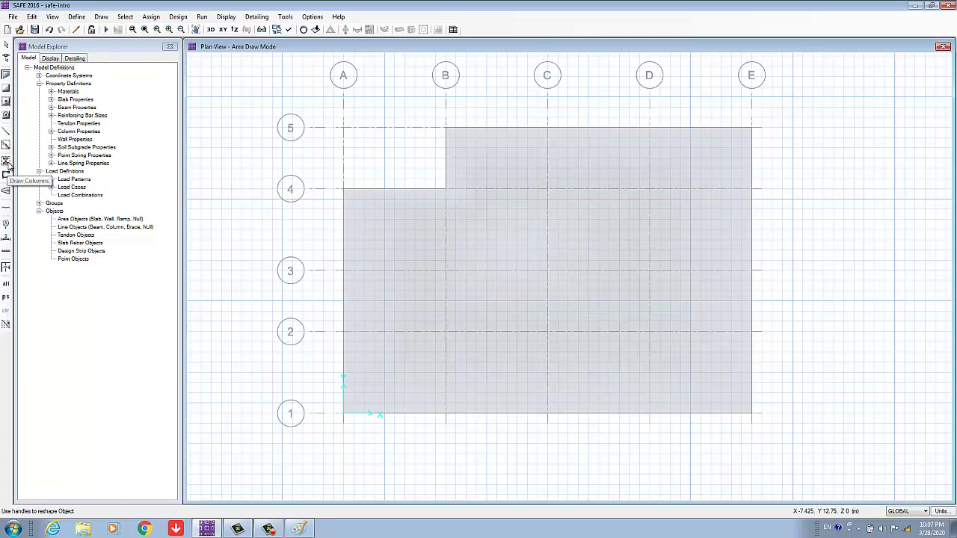
Place COL1 columns at grid point B-5 and at the intersections of grids C, D and E with grids 4 and 5
{"action": "left_click", "coordinate": [103, 17]}
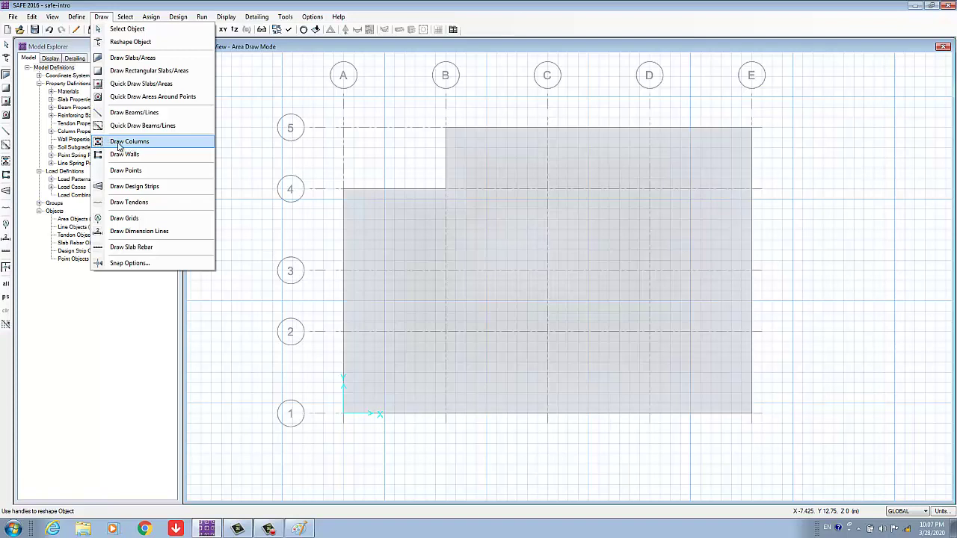
{"action": "left_click", "coordinate": [113, 141]}
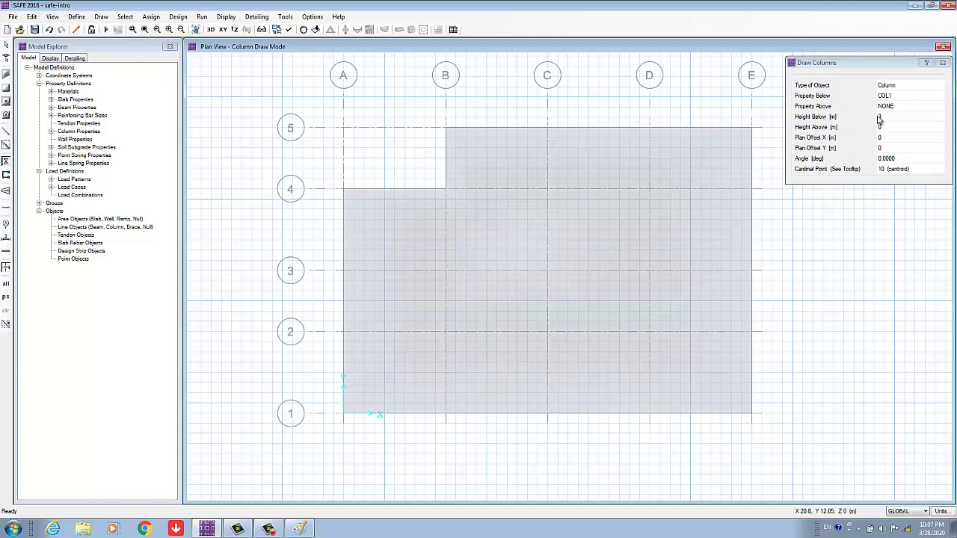
{"action": "left_click", "coordinate": [445, 129]}
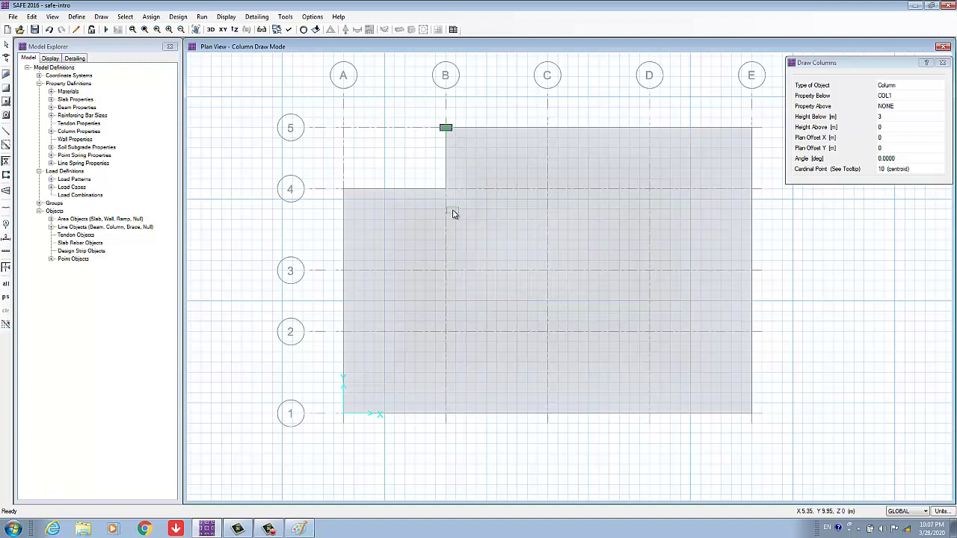
{"action": "left_click_drag", "start_coordinate": [516, 112], "coordinate": [761, 232]}
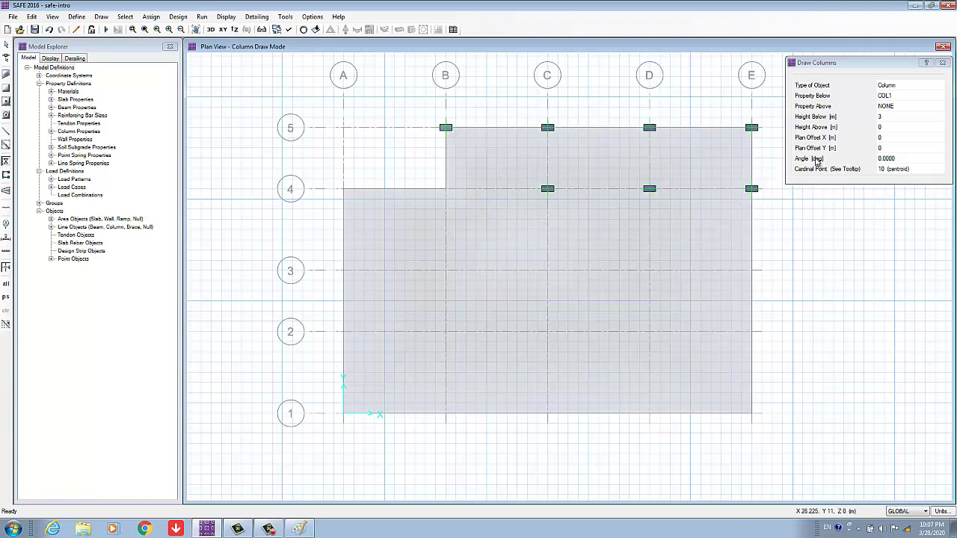
Set the column angle to 90 degrees, place columns at A-4, B-4 and all intersections on grids 1, 2 and 3, and close the drawing options
{"action": "left_click", "coordinate": [882, 159]}
{"action": "type", "text": "90"}
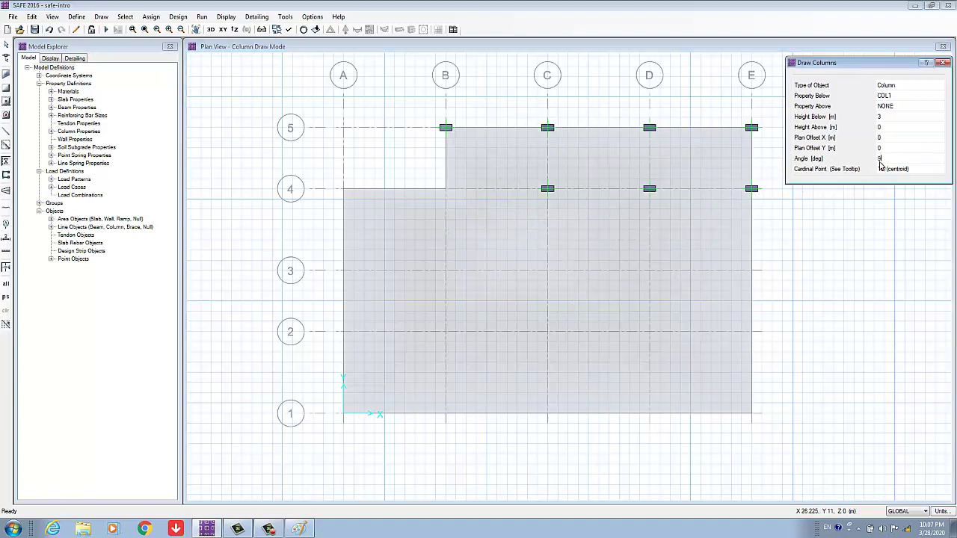
{"action": "left_click", "coordinate": [881, 167]}
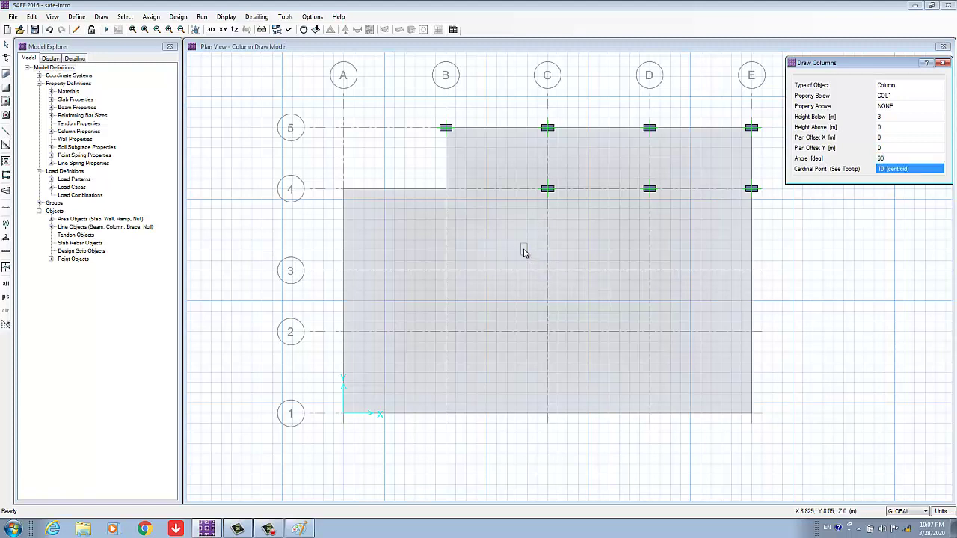
{"action": "left_click_drag", "start_coordinate": [523, 249], "coordinate": [729, 372]}
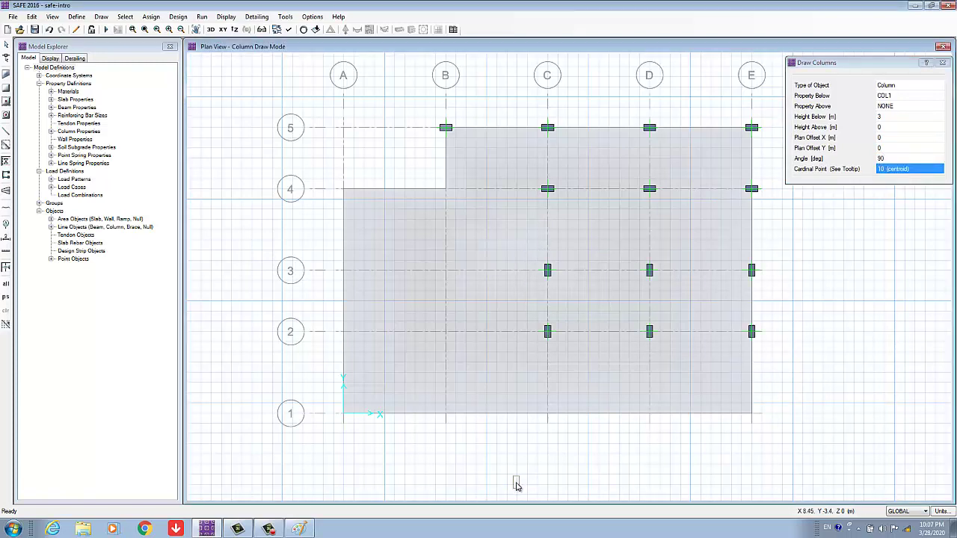
{"action": "left_click_drag", "start_coordinate": [331, 178], "coordinate": [478, 217]}
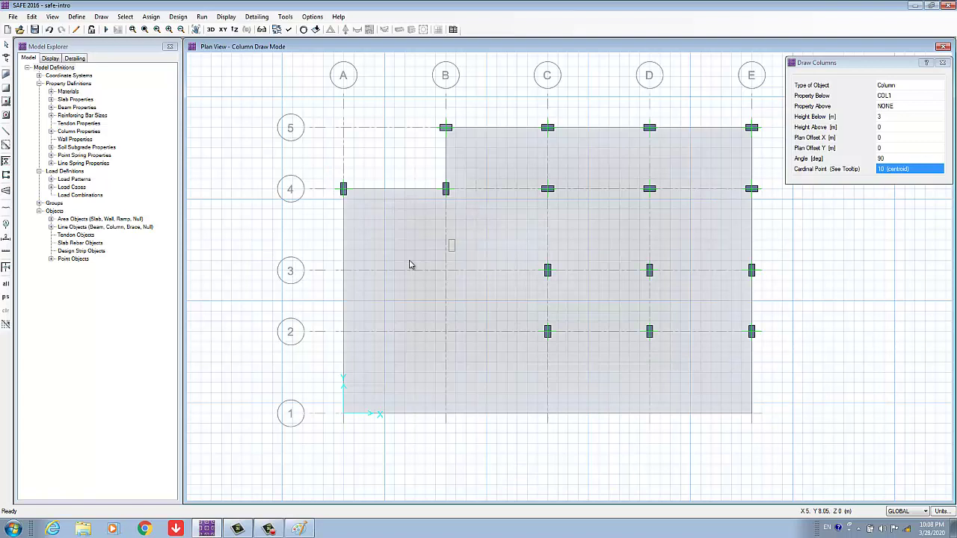
{"action": "left_click_drag", "start_coordinate": [322, 245], "coordinate": [456, 443]}
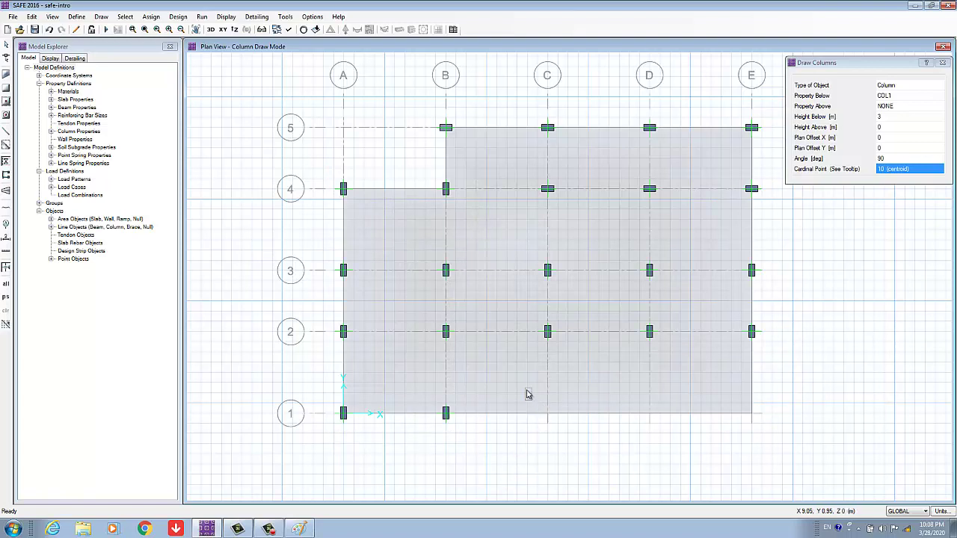
{"action": "mouse_move", "coordinate": [524, 387]}
{"action": "left_mouse_down"}
{"action": "mouse_move", "coordinate": [656, 457]}
{"action": "mouse_move", "coordinate": [788, 464]}
{"action": "left_mouse_up"}
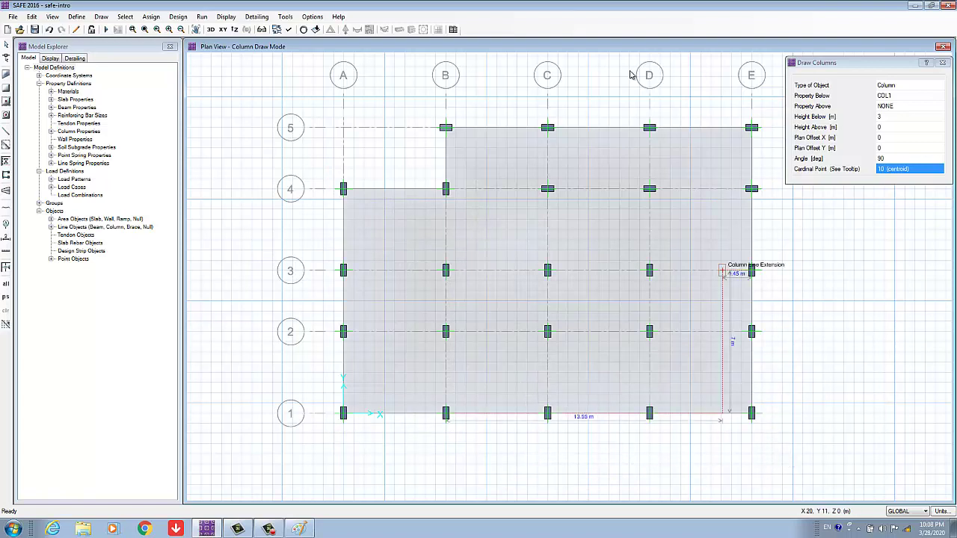
{"action": "left_click", "coordinate": [943, 62]}
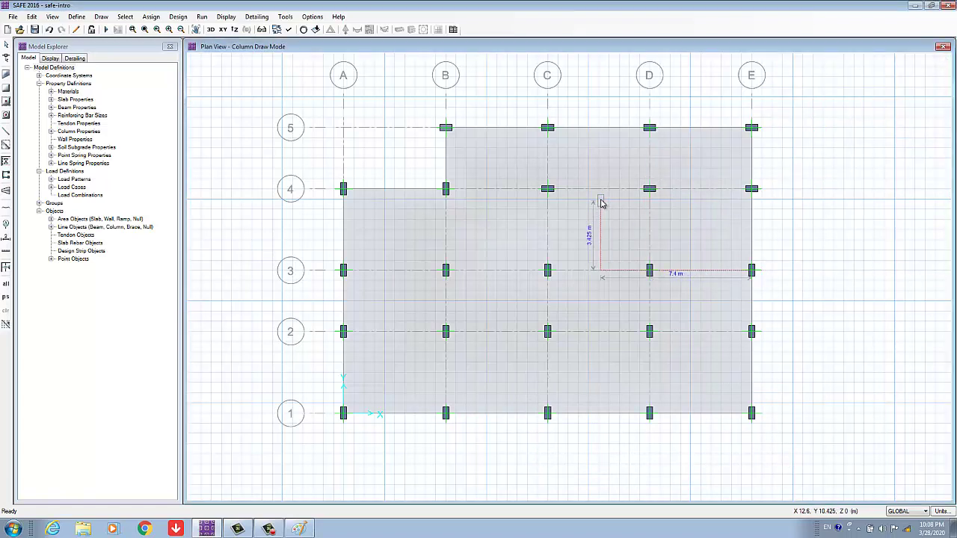
Leave column drawing and inspect the slab and columns in the 3D view around corner A-4
{"action": "key", "text": "Escape"}
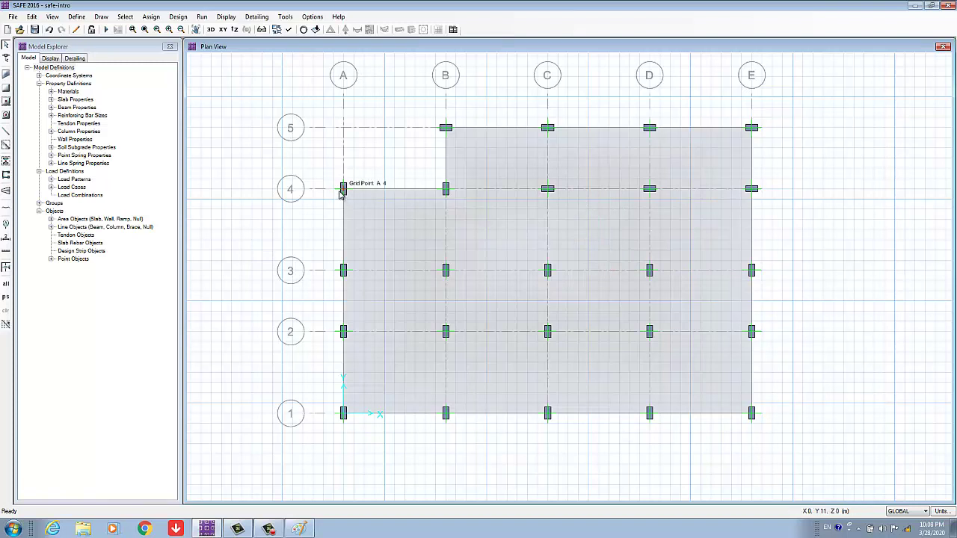
{"action": "middle_click_drag", "start_coordinate": [481, 214], "coordinate": [469, 219]}
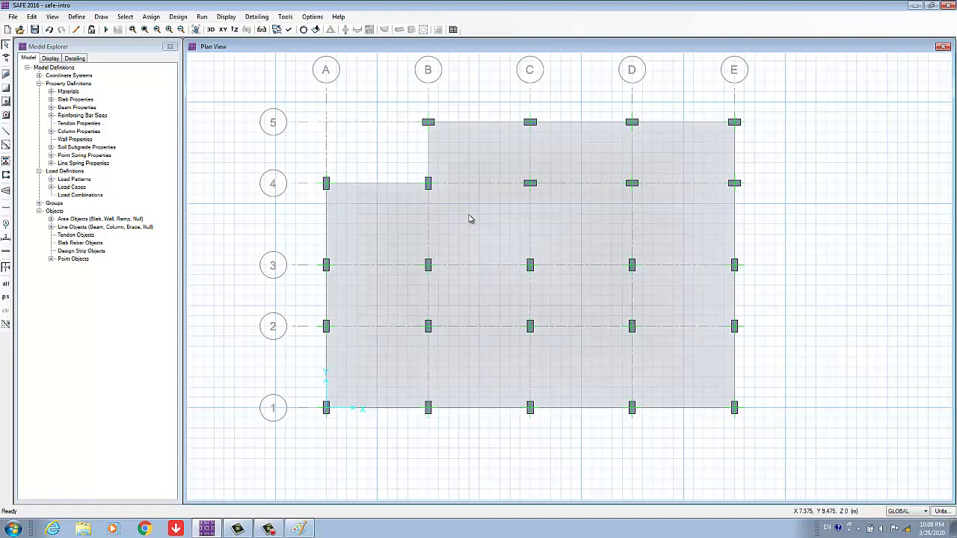
{"action": "left_click", "coordinate": [210, 30]}
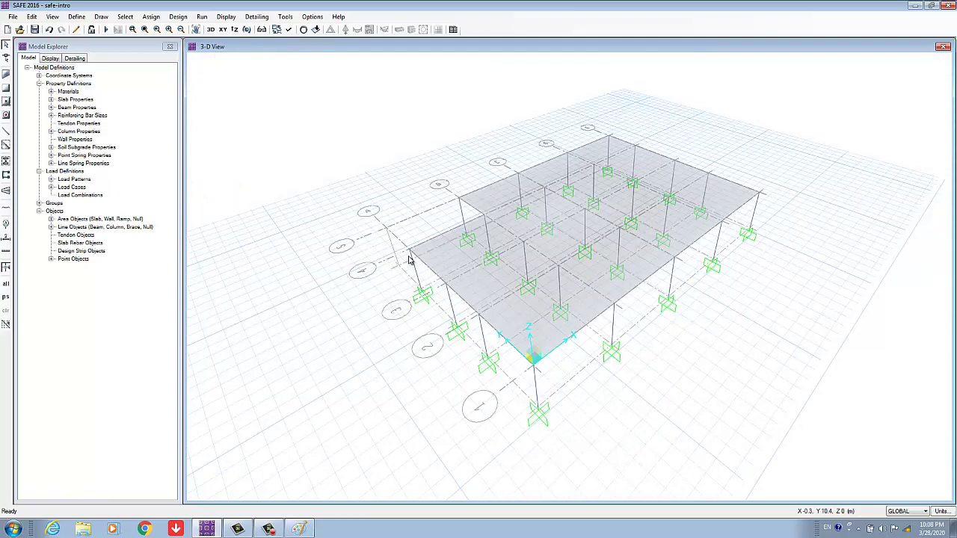
{"action": "scroll", "coordinate": [409, 260], "scroll_direction": "up", "scroll_amount": 3}
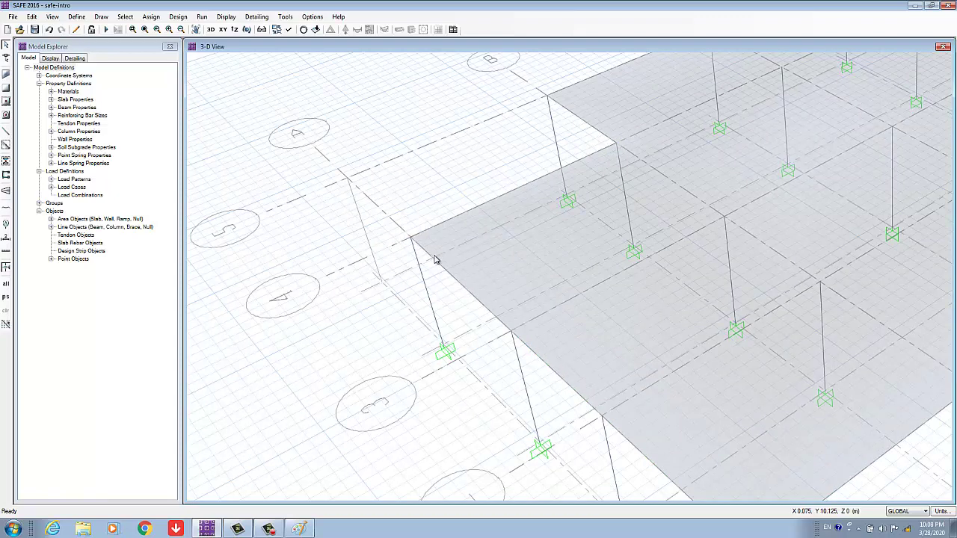
{"action": "scroll", "coordinate": [423, 254], "scroll_direction": "down", "scroll_amount": 2}
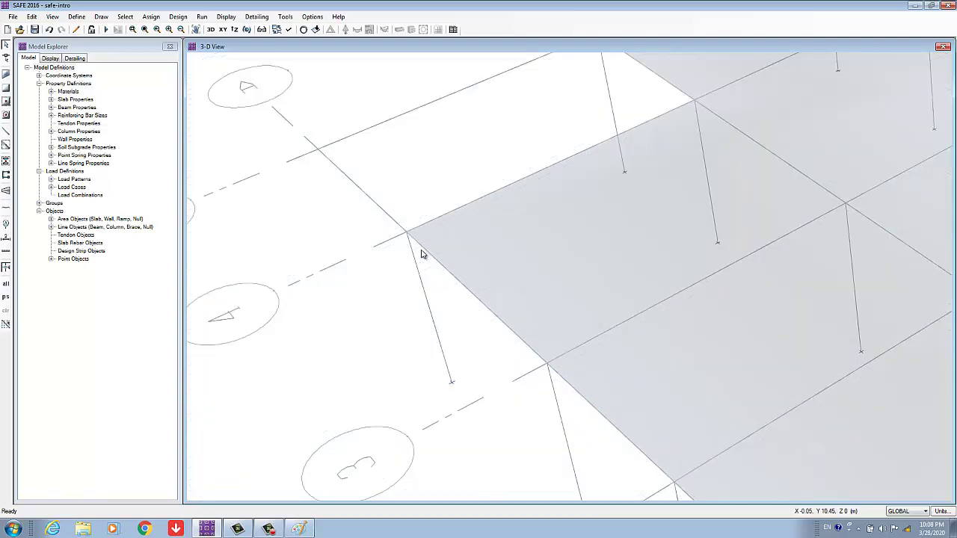
{"action": "scroll", "coordinate": [416, 262], "scroll_direction": "up", "scroll_amount": 2}
{"action": "scroll", "coordinate": [417, 263], "scroll_direction": "up", "scroll_amount": 2}
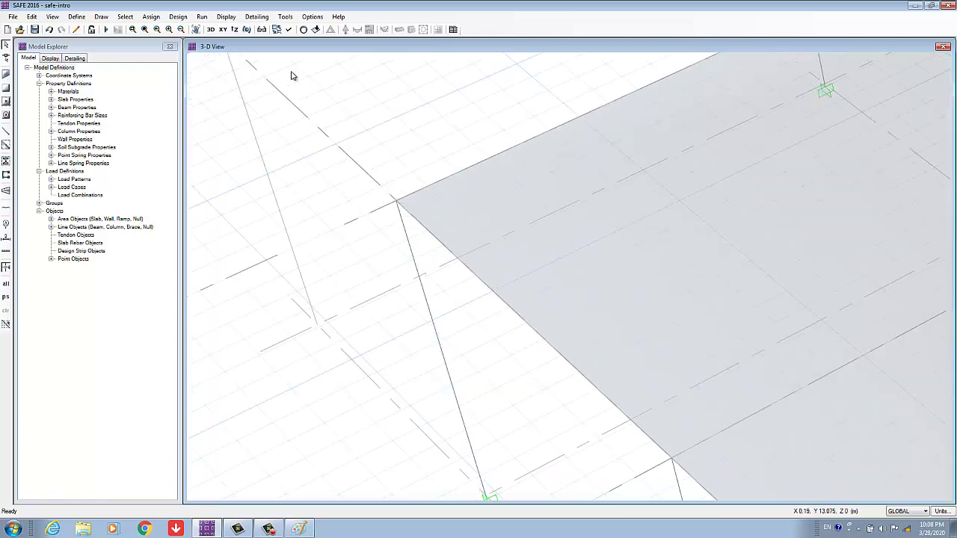
Return to the plan view and examine how the columns sit against the slab edges, especially at A-4, B-4 and B-5
{"action": "left_click", "coordinate": [222, 29]}
{"action": "scroll", "coordinate": [378, 198], "scroll_direction": "up", "scroll_amount": 5}
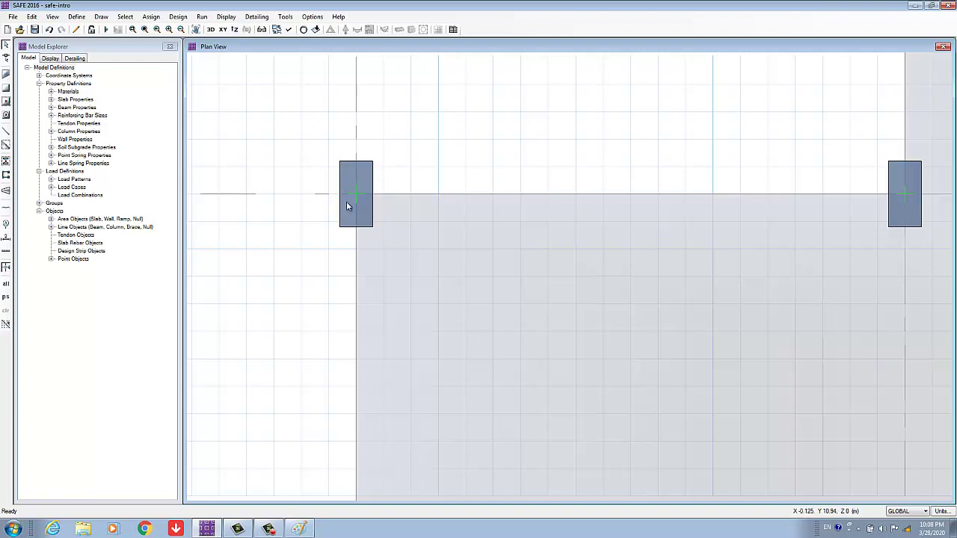
{"action": "scroll", "coordinate": [354, 195], "scroll_direction": "down", "scroll_amount": 2}
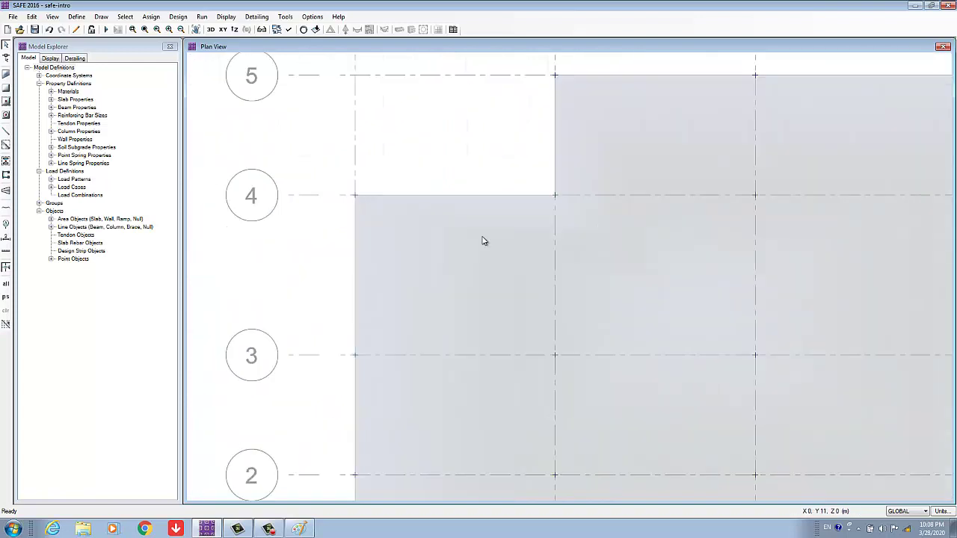
{"action": "scroll", "coordinate": [553, 197], "scroll_direction": "up", "scroll_amount": 4}
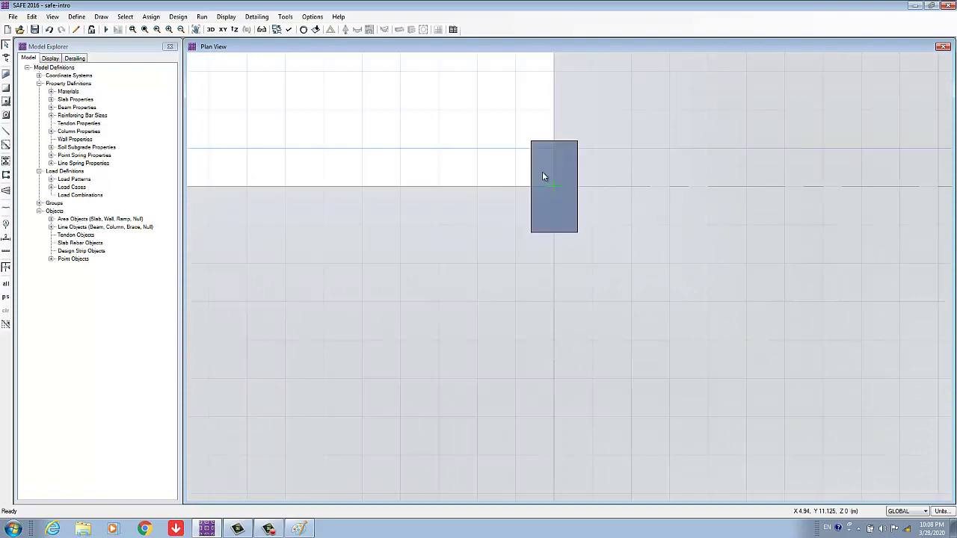
{"action": "scroll", "coordinate": [550, 183], "scroll_direction": "down", "scroll_amount": 2}
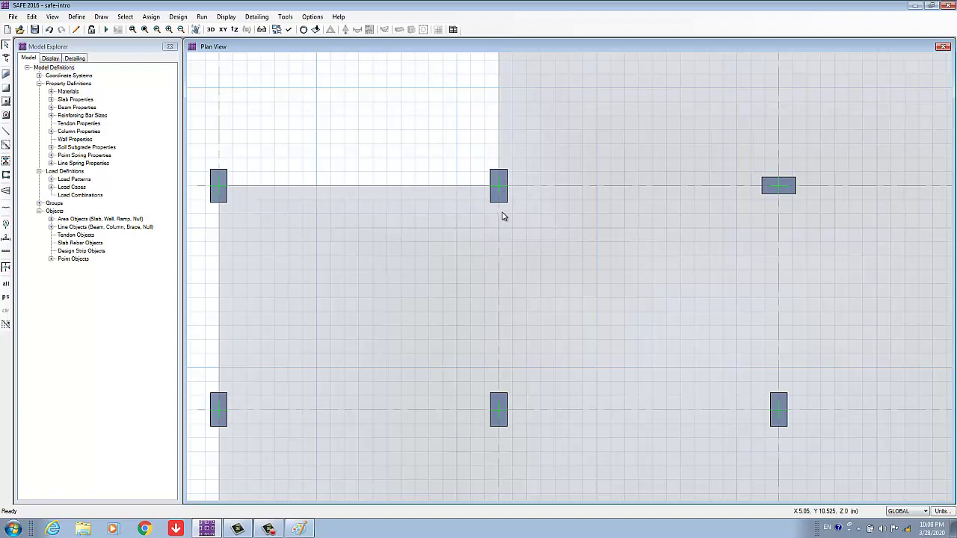
{"action": "scroll", "coordinate": [499, 210], "scroll_direction": "down", "scroll_amount": 2}
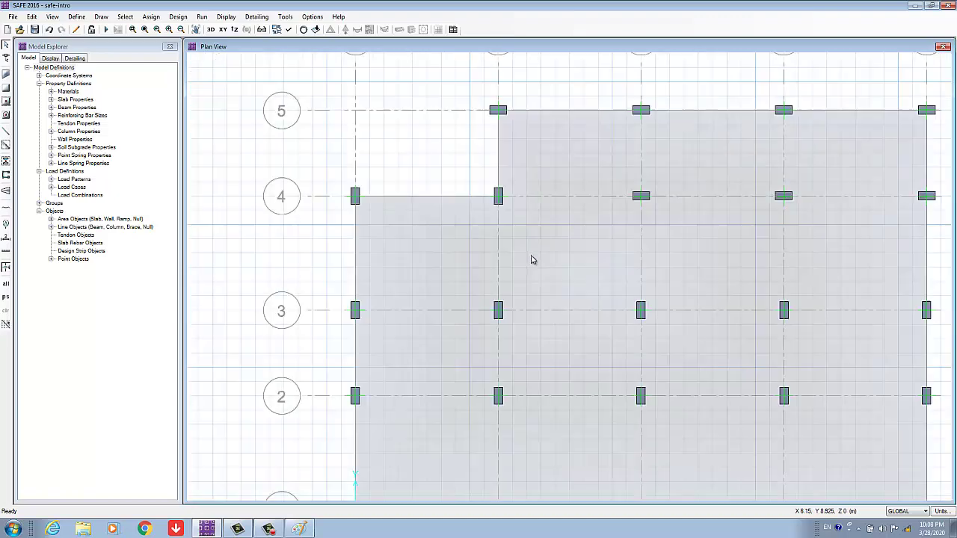
{"action": "middle_click_drag", "start_coordinate": [531, 259], "coordinate": [446, 224]}
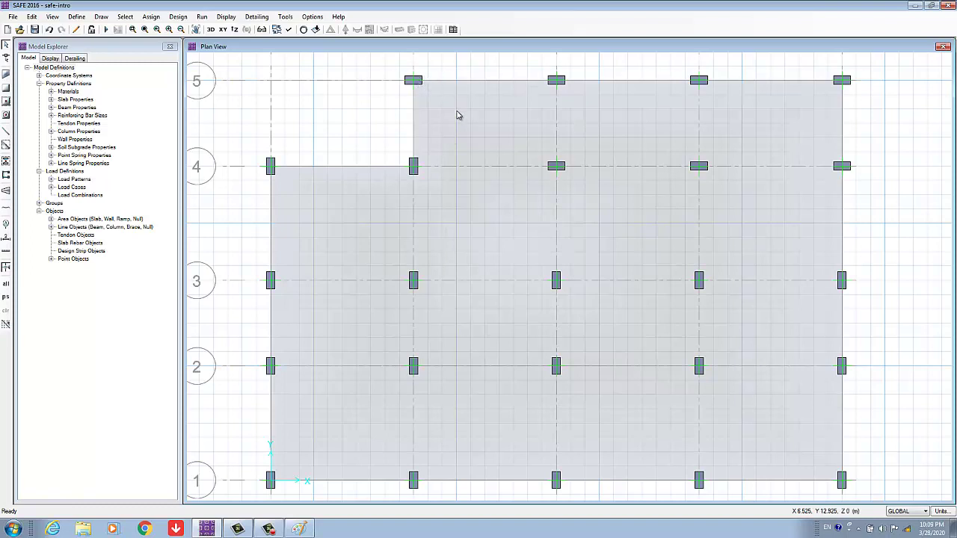
{"action": "scroll", "coordinate": [286, 180], "scroll_direction": "up", "scroll_amount": 2}
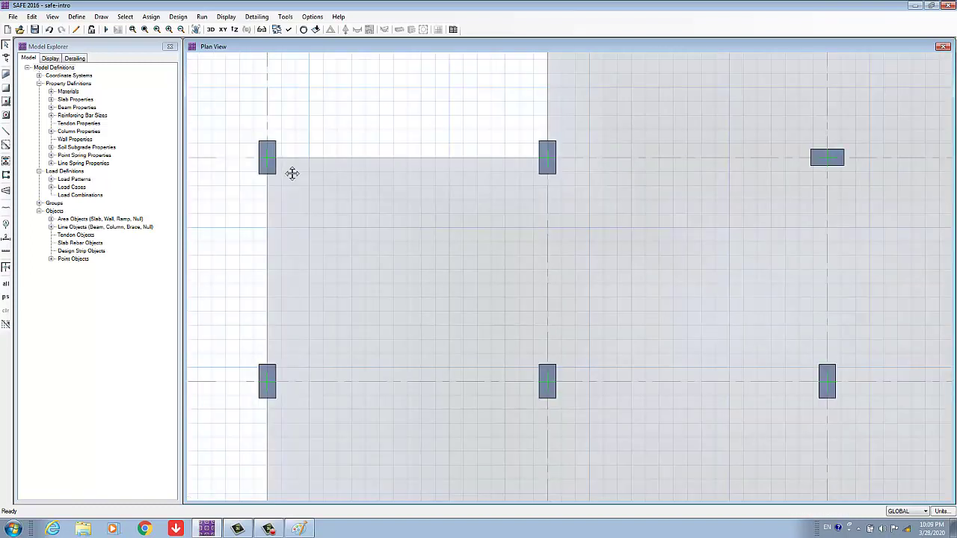
{"action": "middle_click_drag", "start_coordinate": [283, 176], "coordinate": [313, 186]}
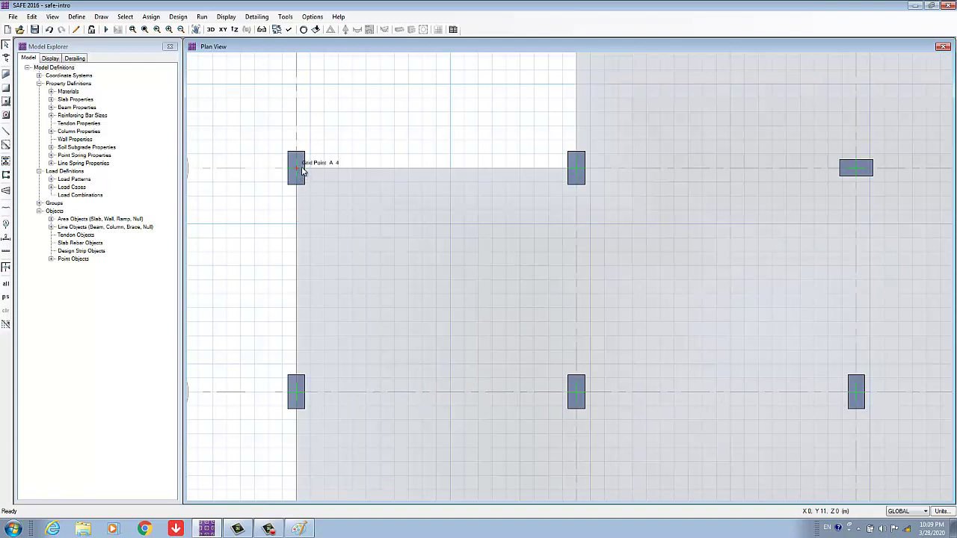
{"action": "scroll", "coordinate": [339, 188], "scroll_direction": "down", "scroll_amount": 1}
{"action": "scroll", "coordinate": [309, 182], "scroll_direction": "up", "scroll_amount": 1}
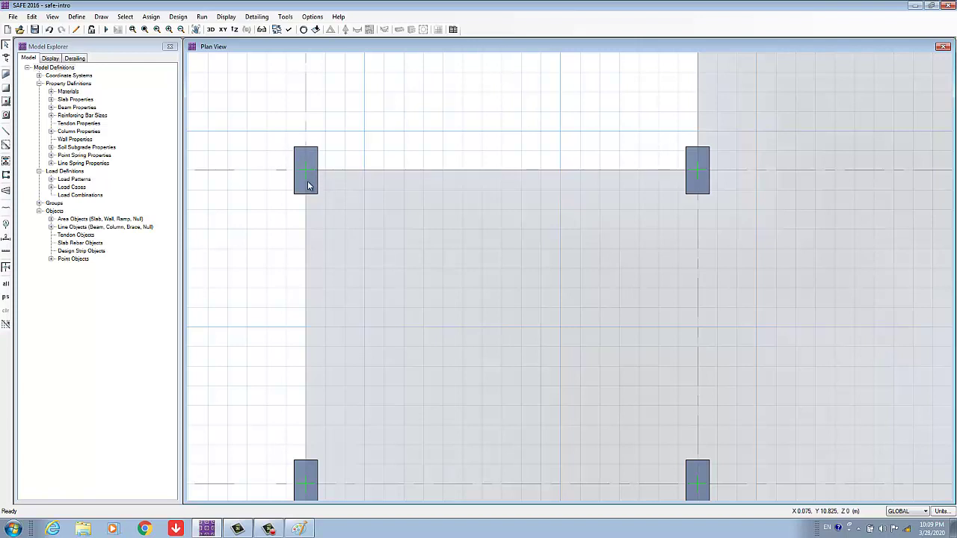
{"action": "scroll", "coordinate": [317, 187], "scroll_direction": "up", "scroll_amount": 1}
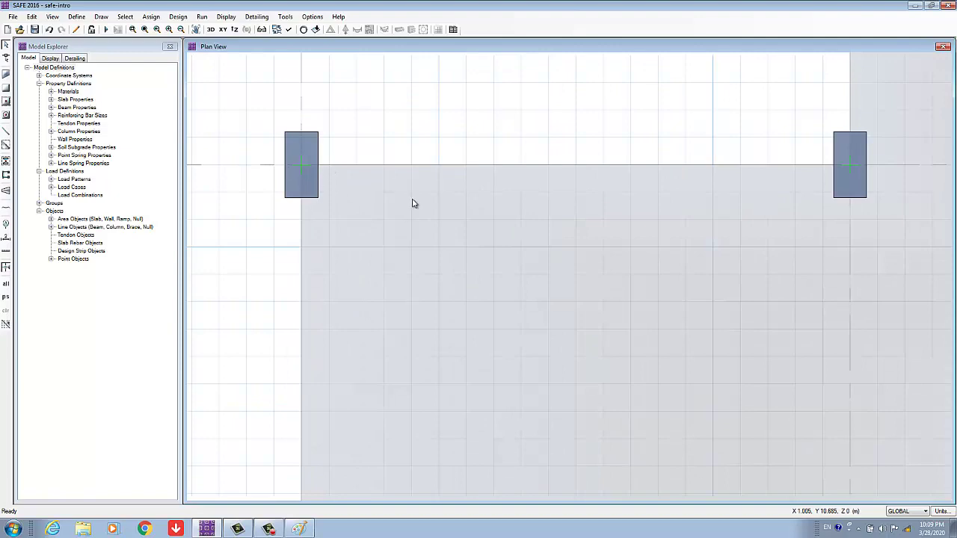
{"action": "scroll", "coordinate": [411, 204], "scroll_direction": "down", "scroll_amount": 2}
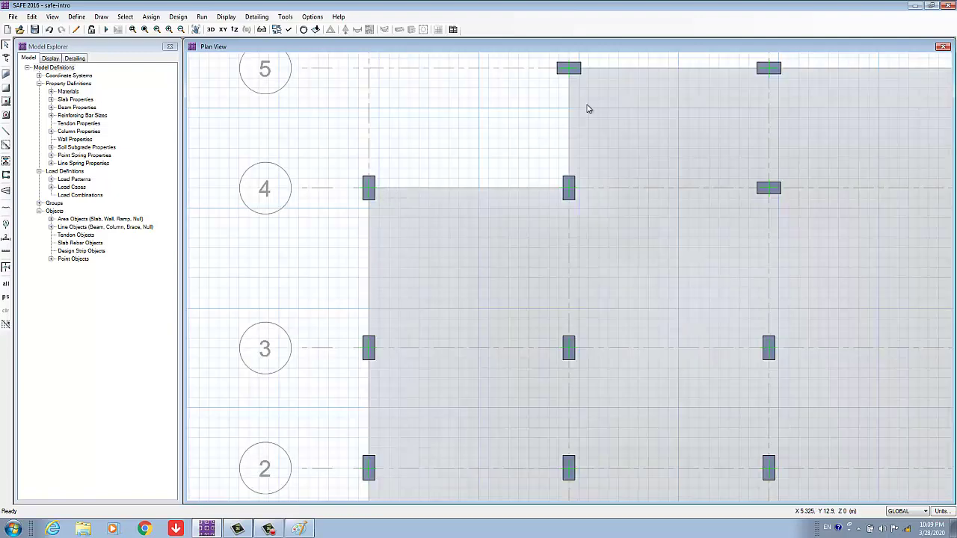
{"action": "middle_click_drag", "start_coordinate": [589, 109], "coordinate": [481, 154]}
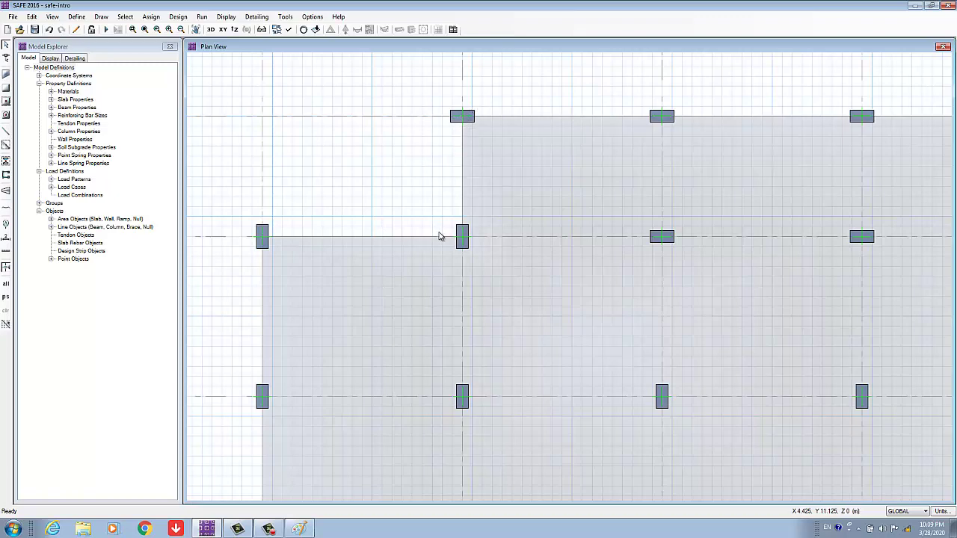
{"action": "scroll", "coordinate": [440, 236], "scroll_direction": "down", "scroll_amount": 2}
{"action": "middle_click_drag", "start_coordinate": [466, 274], "coordinate": [369, 180]}
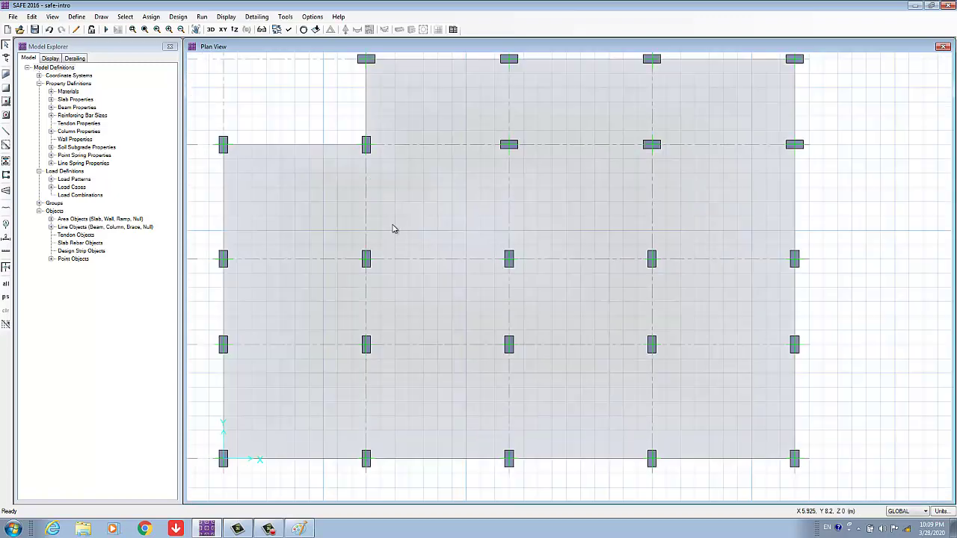
{"action": "middle_click_drag", "start_coordinate": [397, 277], "coordinate": [354, 204]}
{"action": "middle_click_drag", "start_coordinate": [384, 269], "coordinate": [424, 230]}
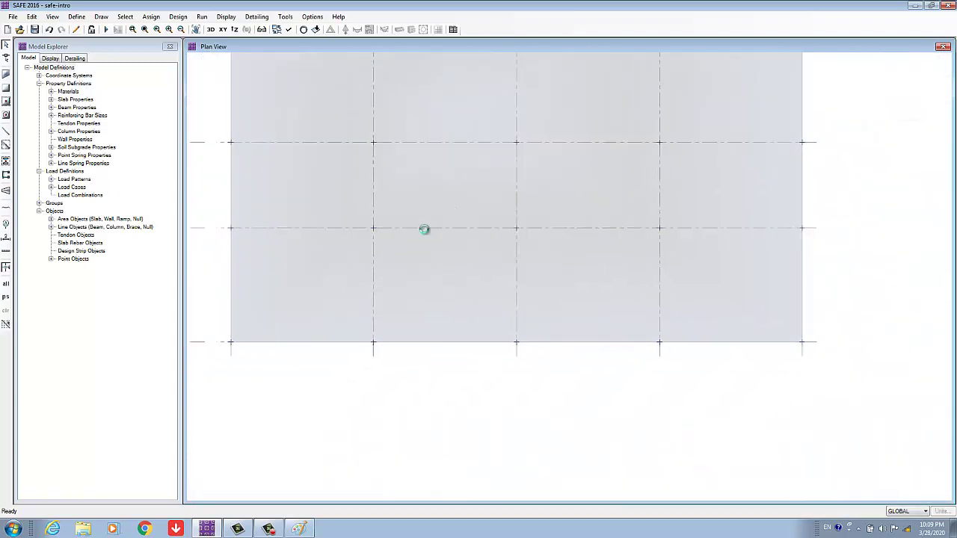
{"action": "middle_click_drag", "start_coordinate": [340, 242], "coordinate": [346, 286]}
{"action": "scroll", "coordinate": [346, 283], "scroll_direction": "down", "scroll_amount": 2}
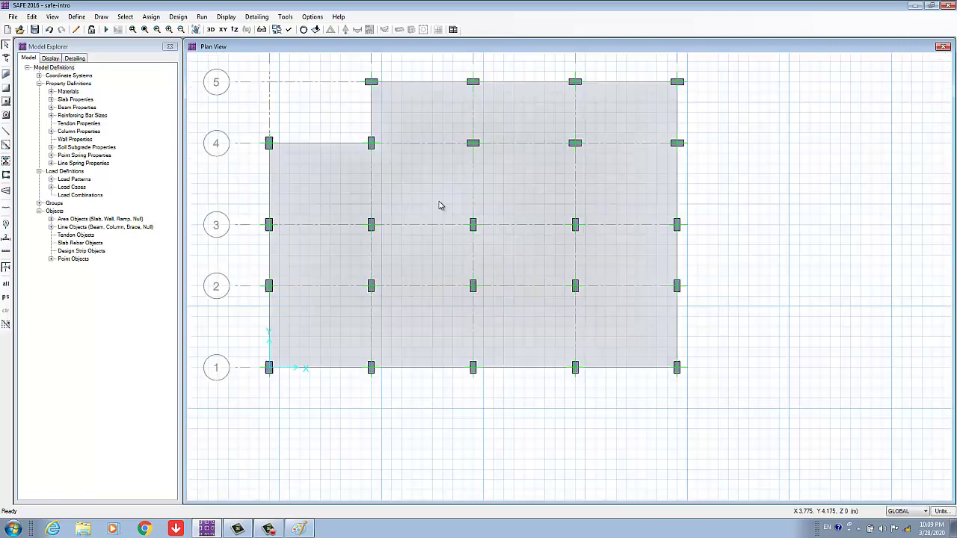
{"action": "middle_click_drag", "start_coordinate": [439, 206], "coordinate": [455, 262]}
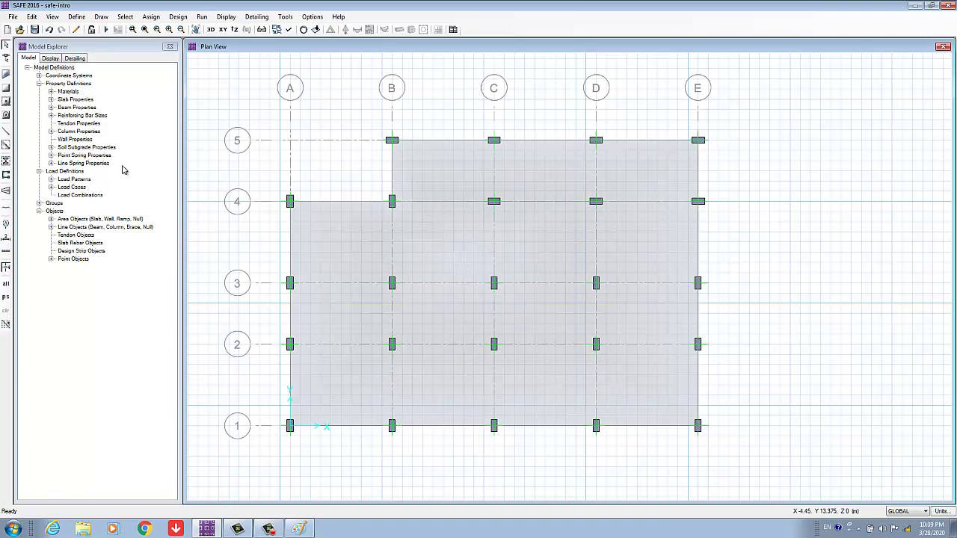
Draw straight BEAM 30*60 beams along grid 5 from B through C and D to E, and apply the display options
{"action": "left_click", "coordinate": [6, 133]}
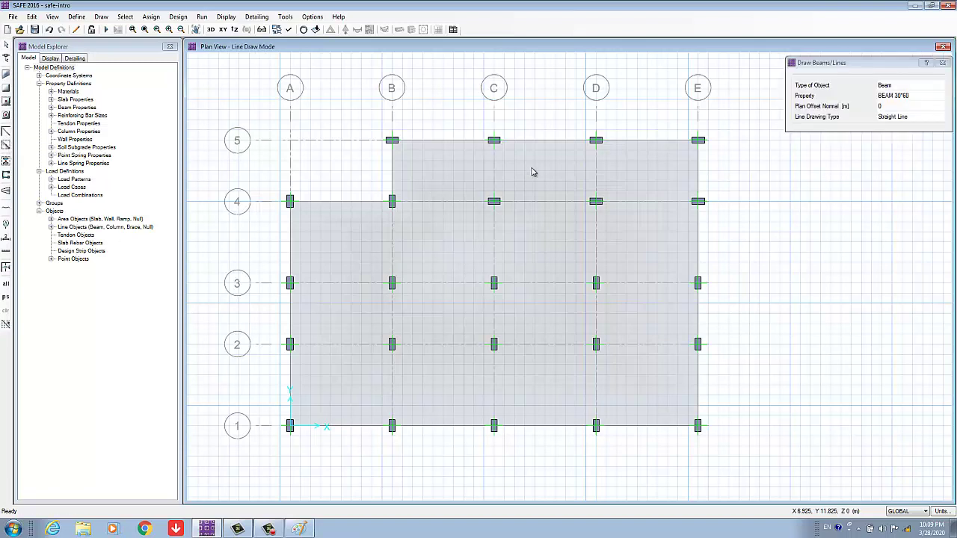
{"action": "left_click_drag", "start_coordinate": [856, 65], "coordinate": [791, 67]}
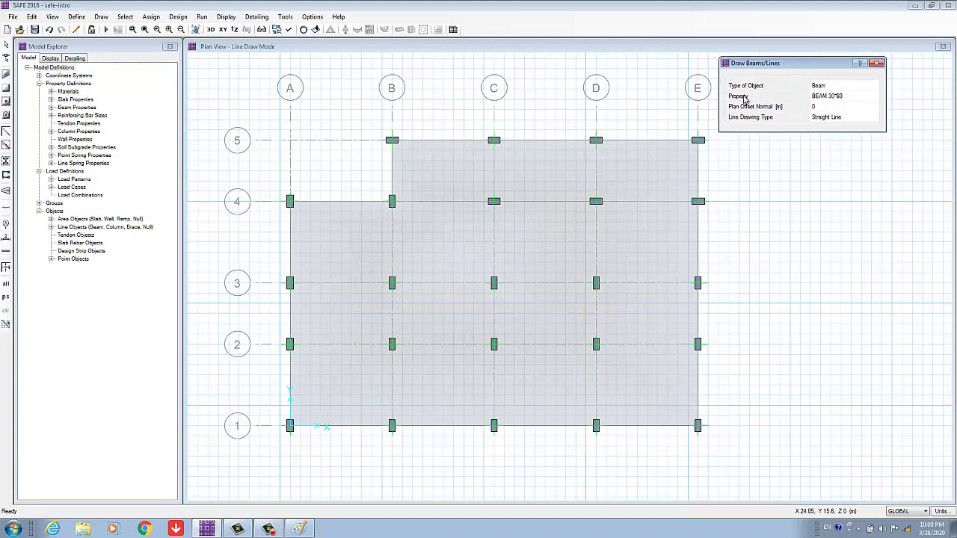
{"action": "left_click", "coordinate": [858, 97]}
{"action": "left_click", "coordinate": [868, 98]}
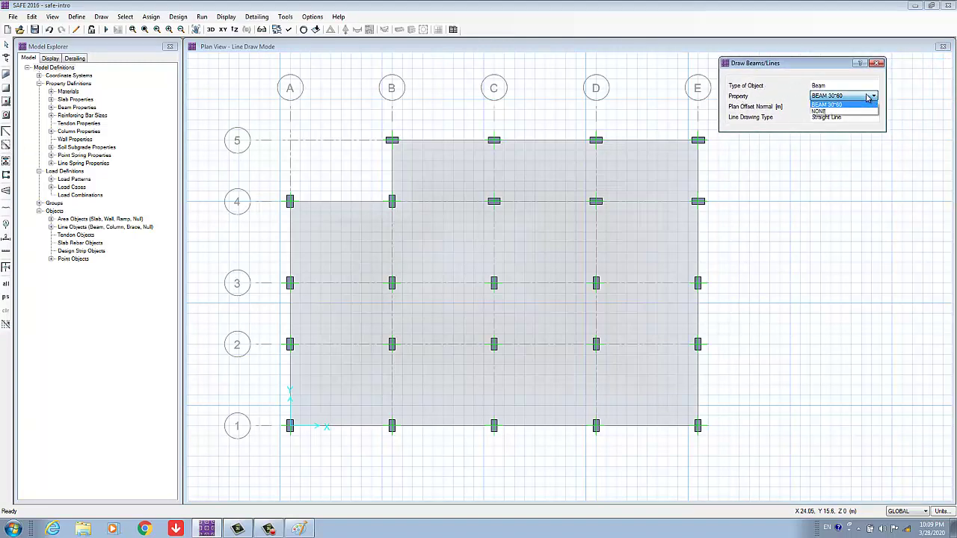
{"action": "left_click", "coordinate": [830, 104]}
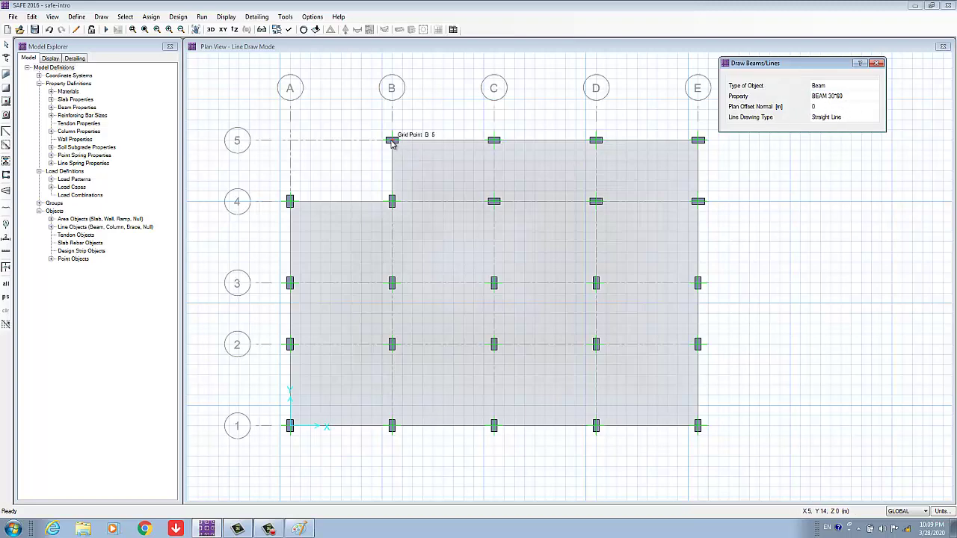
{"action": "middle_click_drag", "start_coordinate": [425, 171], "coordinate": [388, 171]}
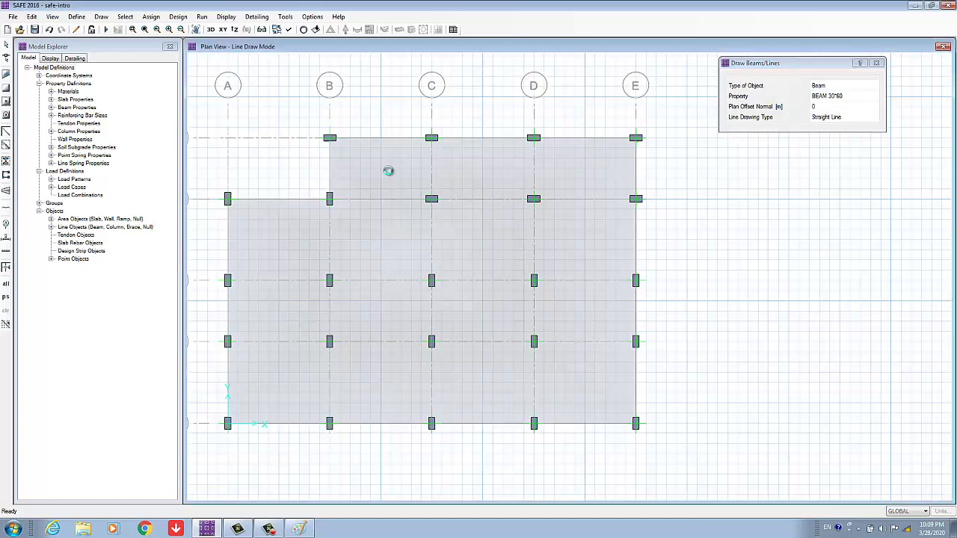
{"action": "left_click", "coordinate": [329, 138]}
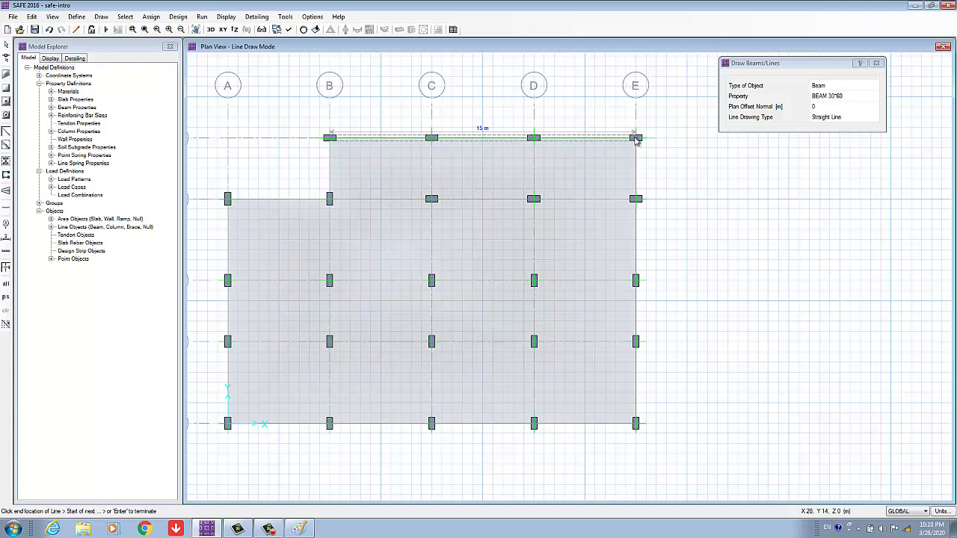
{"action": "left_click", "coordinate": [431, 139]}
{"action": "left_click", "coordinate": [533, 139]}
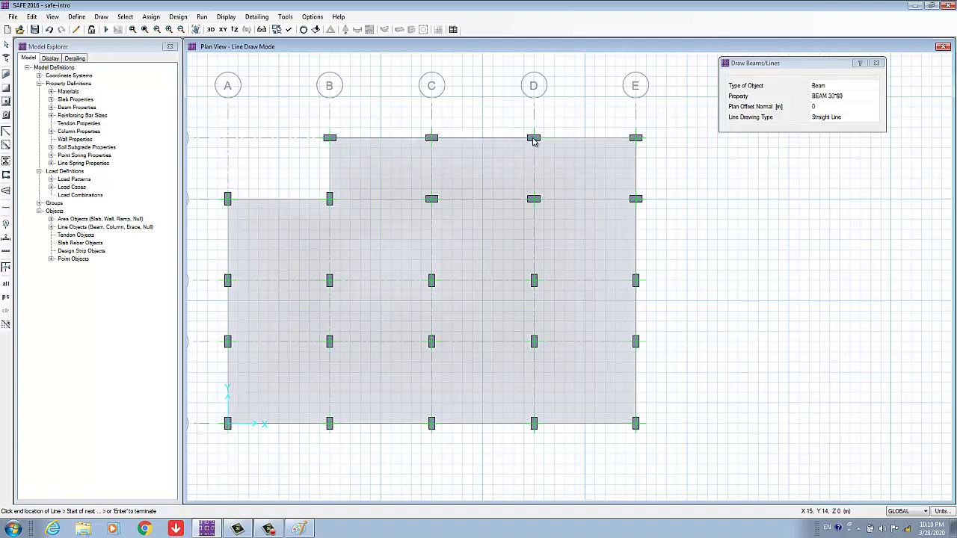
{"action": "left_click", "coordinate": [636, 139]}
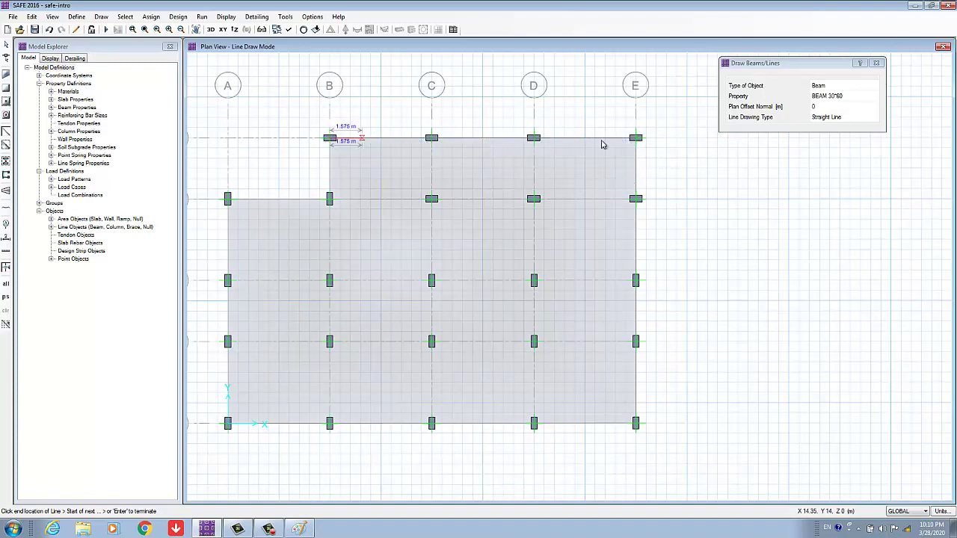
{"action": "left_click", "coordinate": [291, 30]}
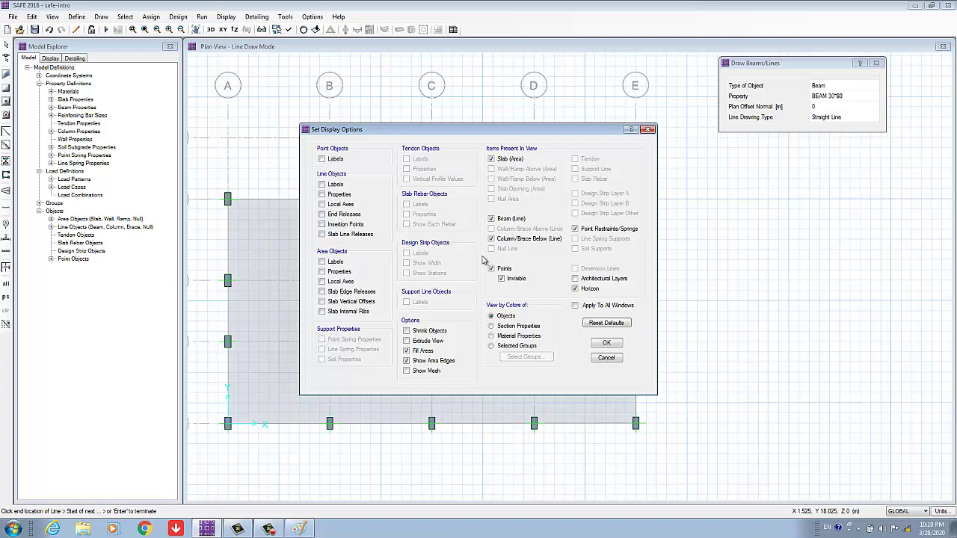
{"action": "left_click", "coordinate": [606, 344]}
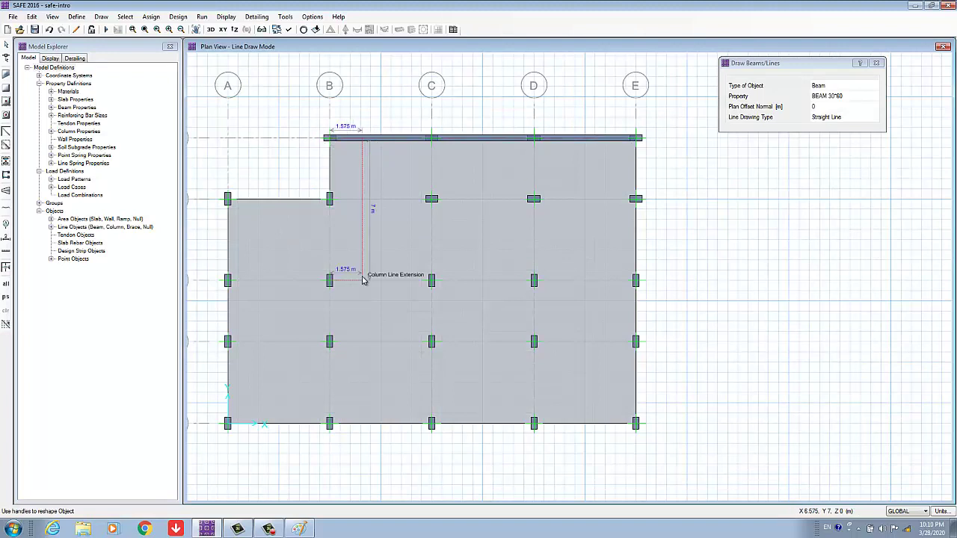
Draw straight BEAM 30*60 beams along grid 4 from A through B, C and D to E
{"action": "left_click", "coordinate": [228, 199]}
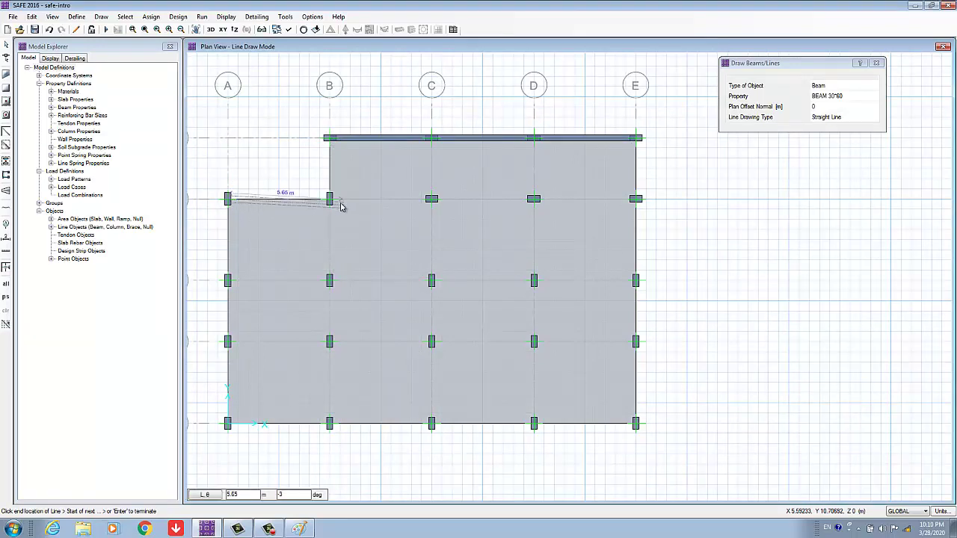
{"action": "left_click", "coordinate": [330, 199]}
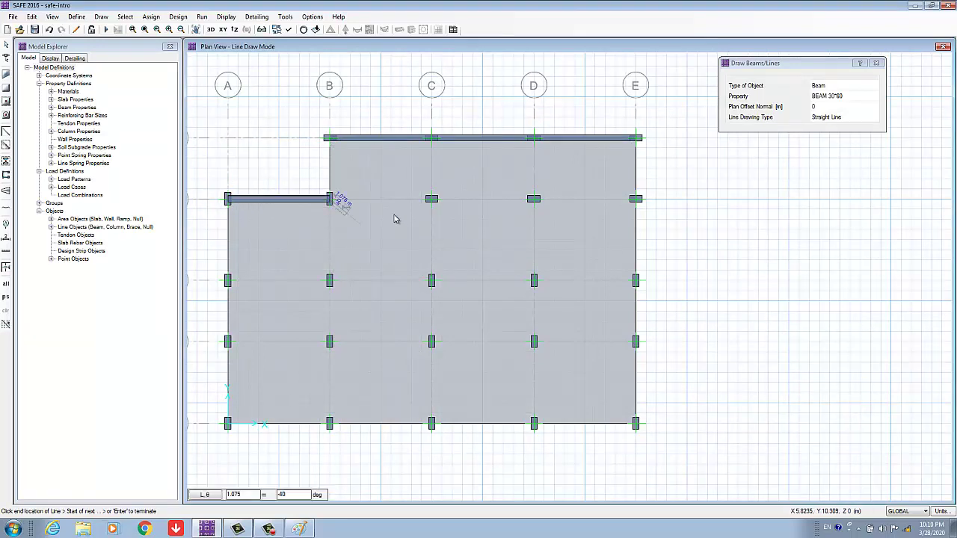
{"action": "left_click", "coordinate": [432, 199]}
{"action": "left_click", "coordinate": [534, 198]}
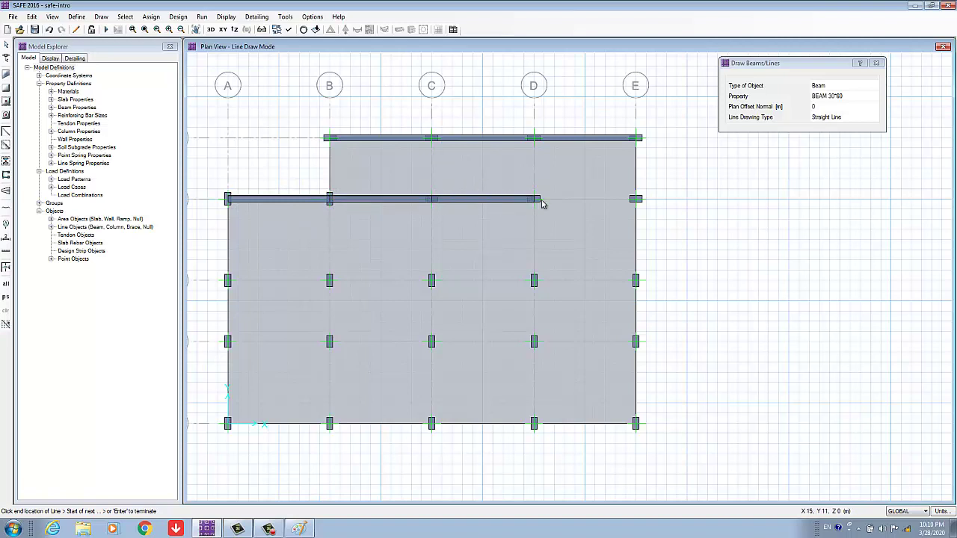
{"action": "left_click", "coordinate": [635, 199]}
{"action": "key", "text": "Return"}
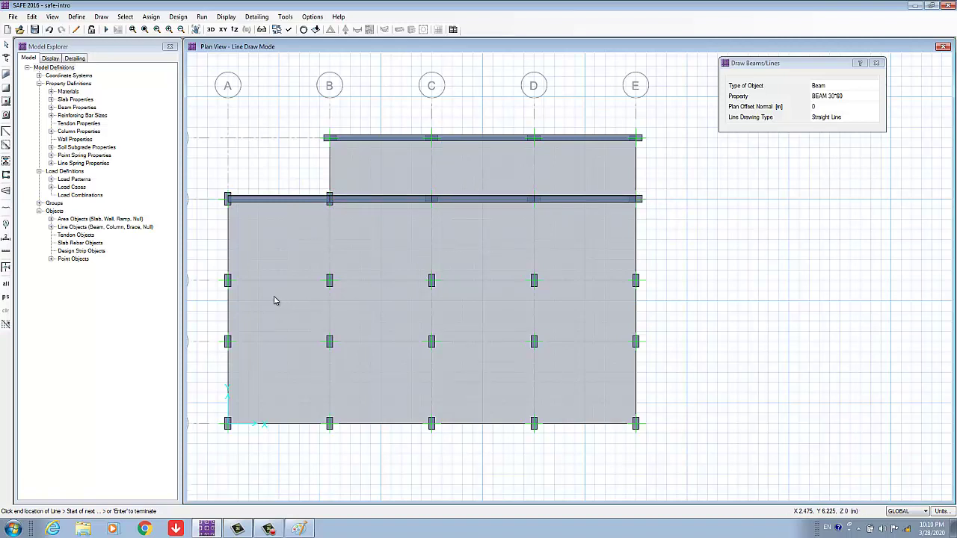
Draw straight BEAM 30*60 beams along grid 3 from A through B, C and D to E
{"action": "left_click", "coordinate": [228, 281]}
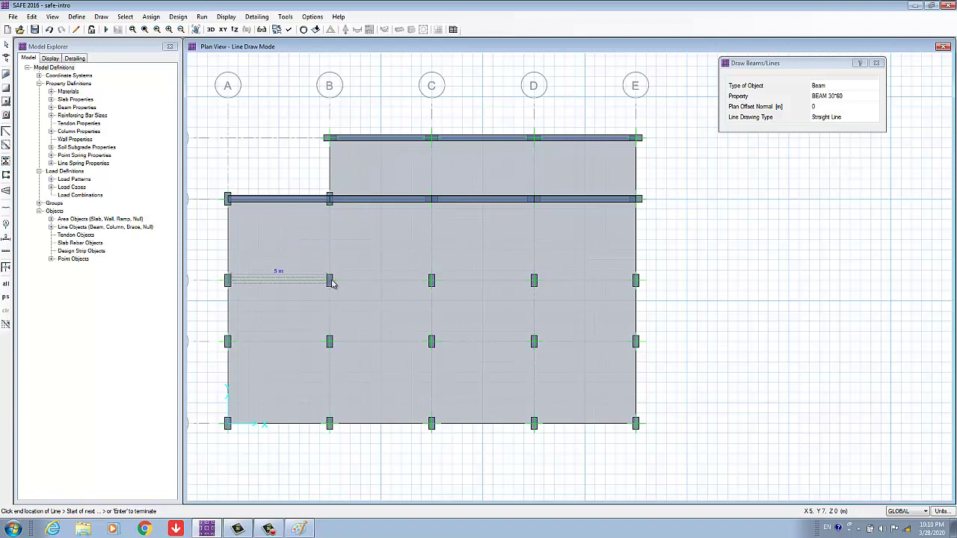
{"action": "left_click", "coordinate": [330, 281]}
{"action": "left_click", "coordinate": [431, 281]}
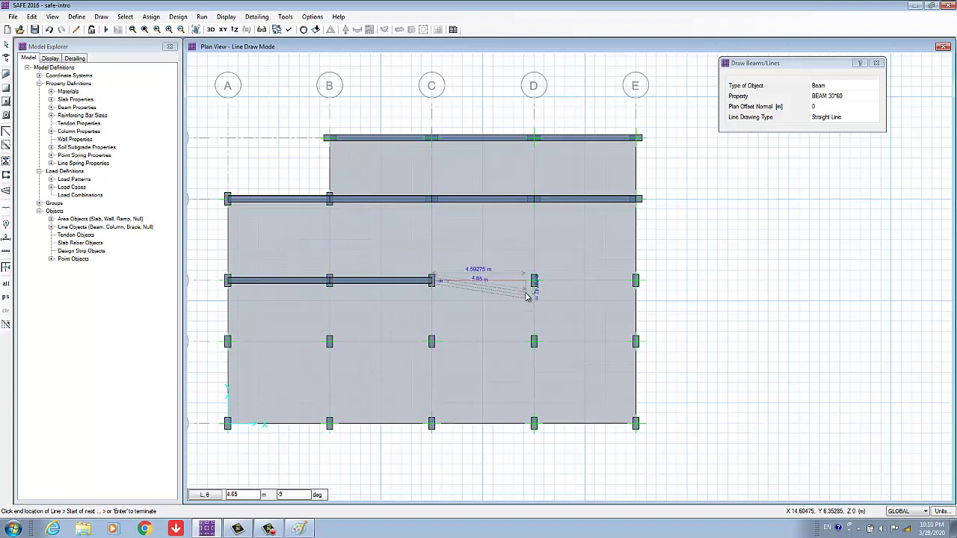
{"action": "left_click", "coordinate": [533, 282]}
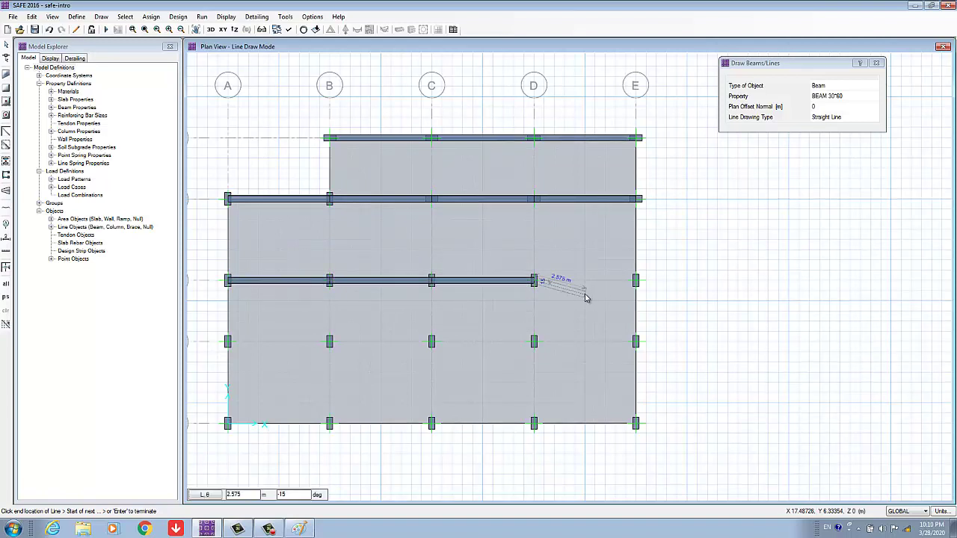
{"action": "left_click", "coordinate": [634, 282]}
{"action": "key", "text": "Return"}
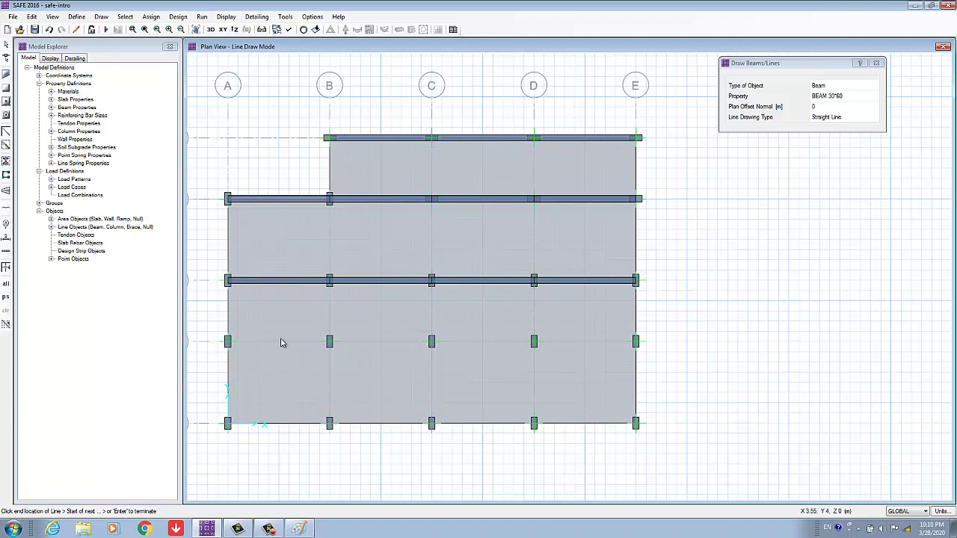
Draw straight BEAM 30*60 beams along grid 2 from A through B, C and D to E
{"action": "left_click", "coordinate": [229, 343]}
{"action": "left_click", "coordinate": [330, 342]}
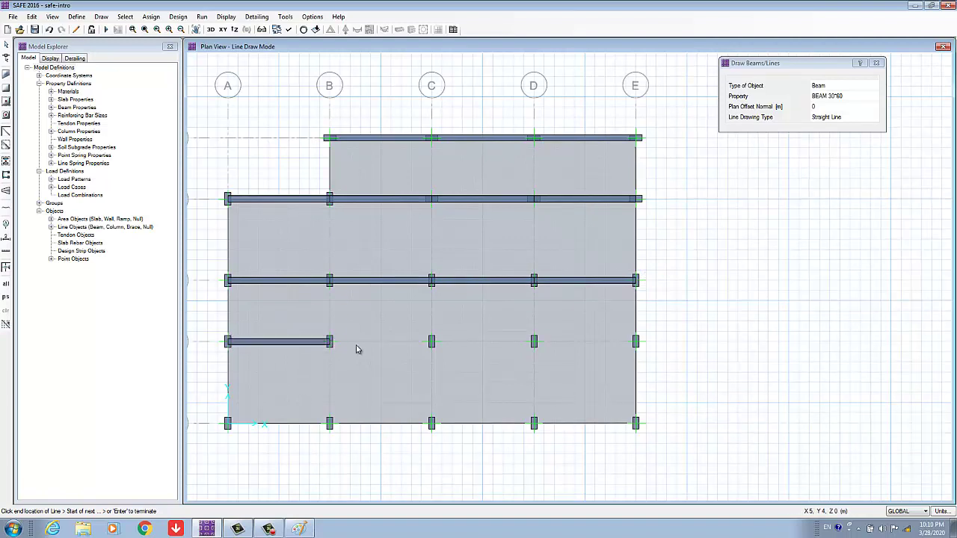
{"action": "left_click", "coordinate": [431, 342]}
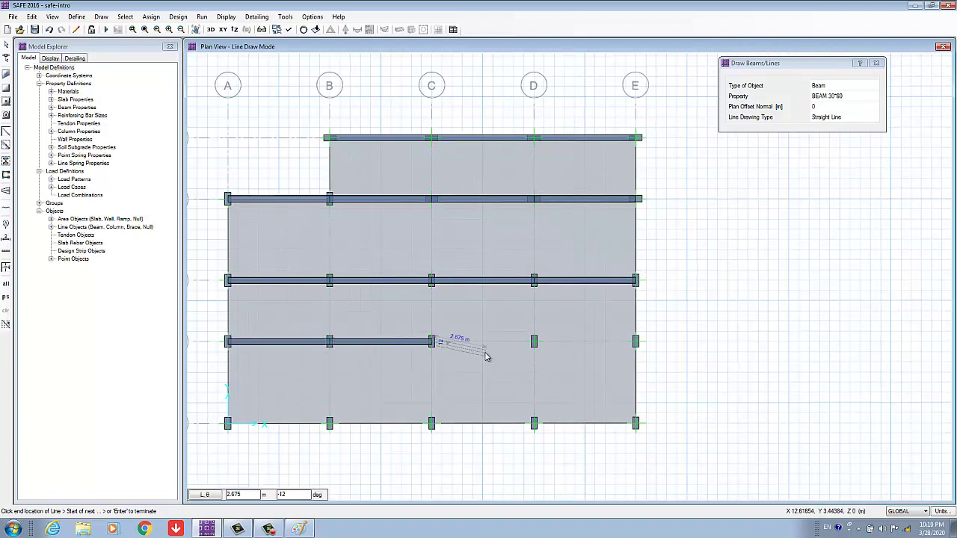
{"action": "left_click", "coordinate": [534, 342]}
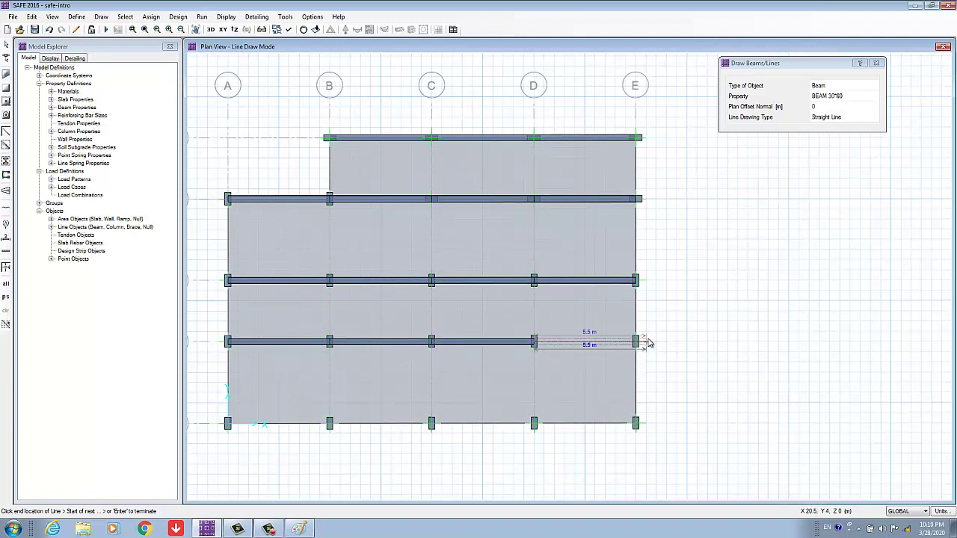
{"action": "left_click", "coordinate": [636, 342]}
{"action": "key", "text": "Escape"}
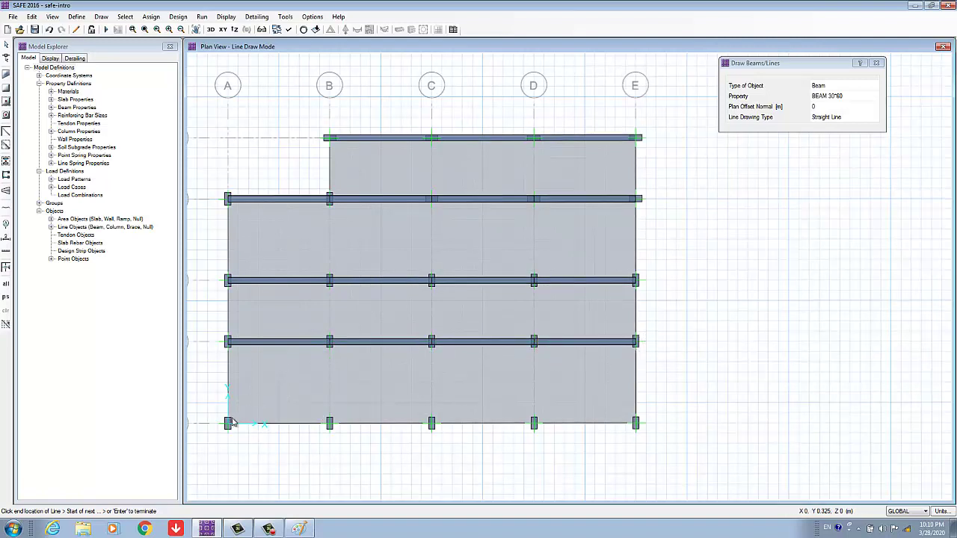
Draw straight BEAM 30*60 beams along grid 1 from A through B to C
{"action": "left_click", "coordinate": [228, 423]}
{"action": "left_click", "coordinate": [329, 424]}
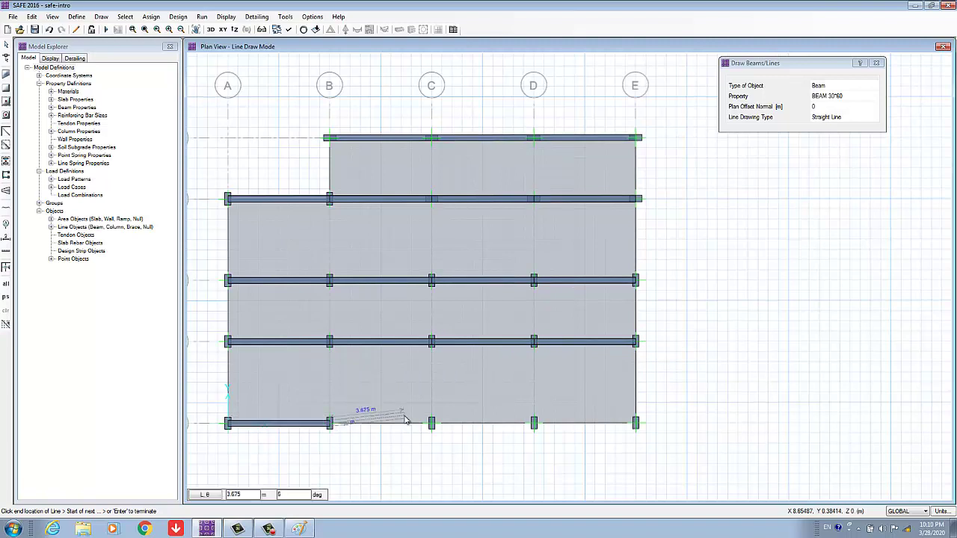
{"action": "left_click", "coordinate": [431, 423]}
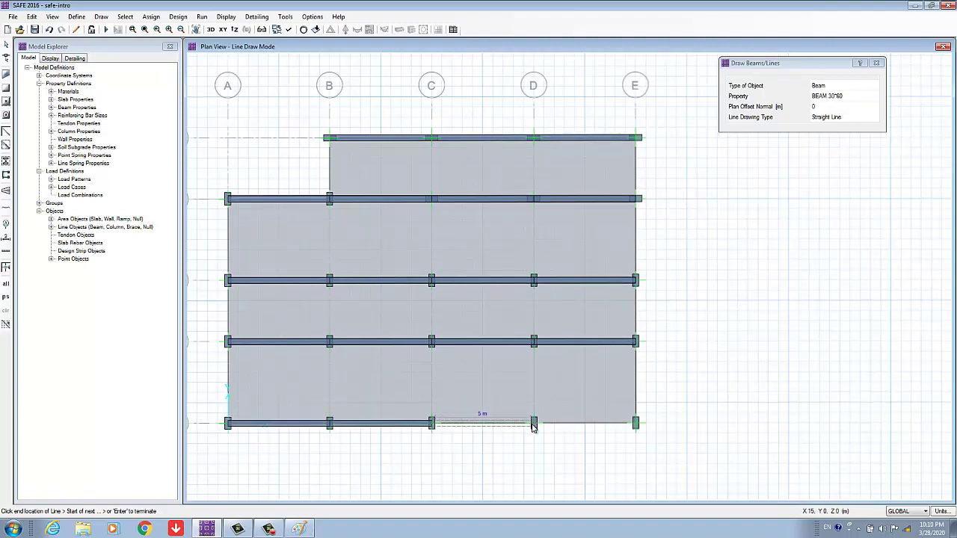